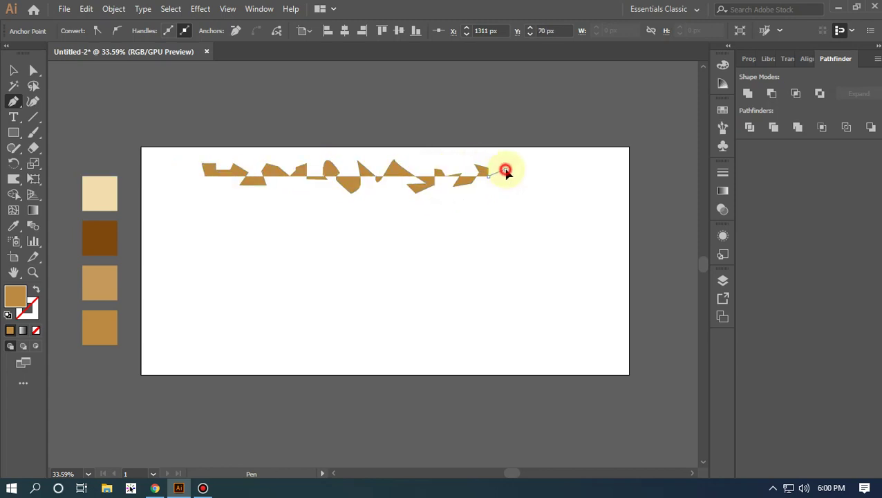
Continue the jagged Pen outline along the upper edge to the artboard's upper-right corner with irregular zigzag points
{"action": "left_click", "coordinate": [544, 158]}
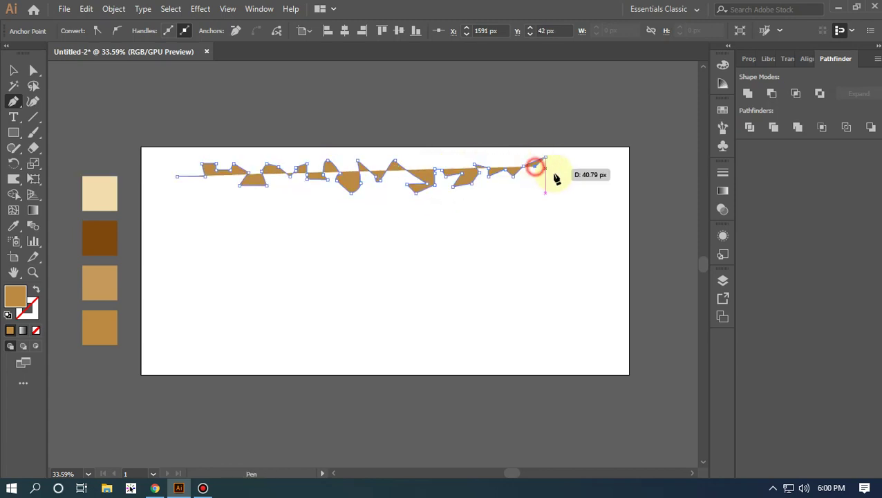
{"action": "left_click_drag", "start_coordinate": [555, 164], "coordinate": [566, 176]}
{"action": "left_click", "coordinate": [586, 165]}
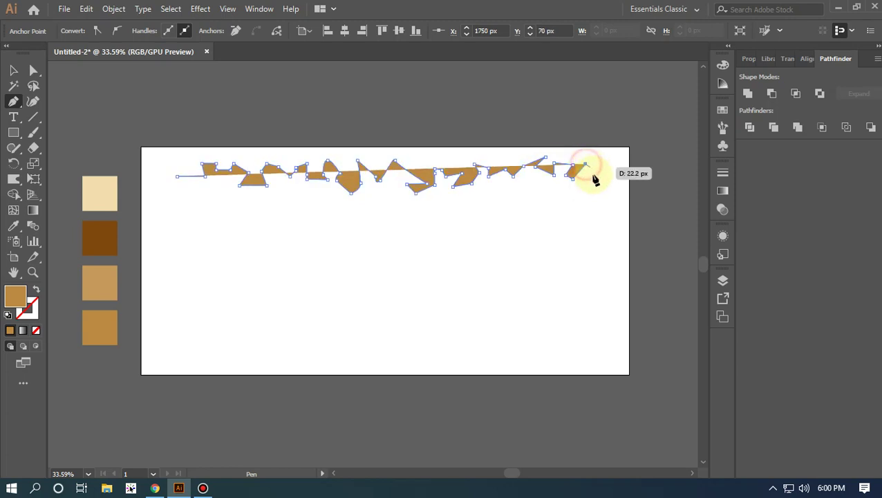
{"action": "left_click", "coordinate": [592, 181]}
{"action": "left_click", "coordinate": [607, 187]}
Extend the Pen outline down the artboard's right side with irregular jagged and curved notches to the lower-right corner
{"action": "left_click_drag", "start_coordinate": [606, 206], "coordinate": [600, 228]}
{"action": "left_click", "coordinate": [599, 222]}
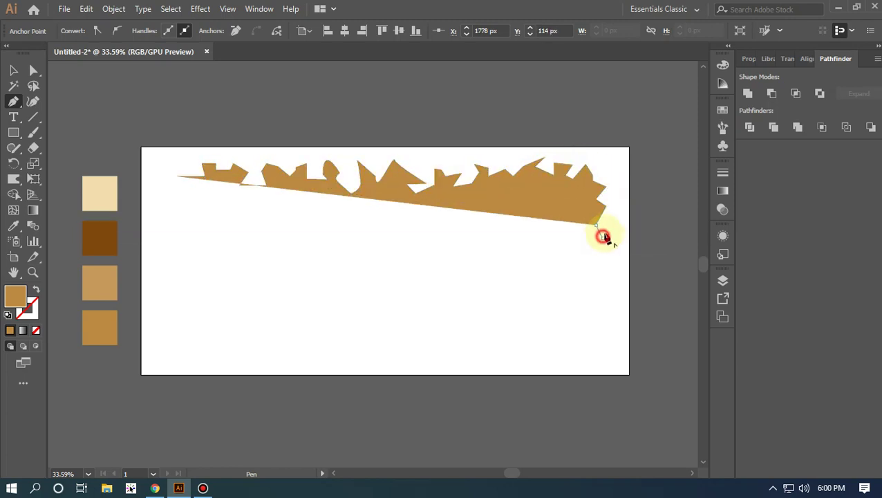
{"action": "left_click", "coordinate": [614, 222]}
{"action": "left_click", "coordinate": [616, 233]}
{"action": "left_click", "coordinate": [598, 247]}
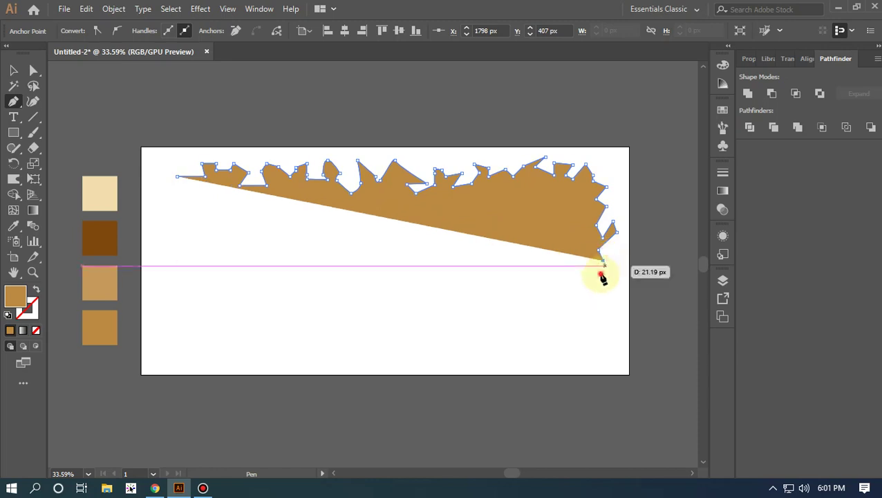
{"action": "left_click_drag", "start_coordinate": [604, 279], "coordinate": [608, 333]}
{"action": "left_click", "coordinate": [611, 345]}
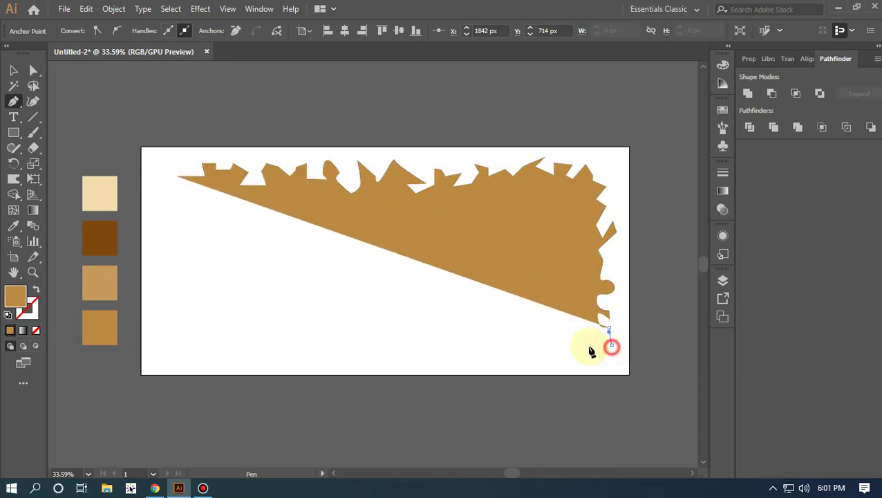
Carry the jagged Pen outline leftward along the artboard's bottom edge to about a third of the way from its left side
{"action": "left_click", "coordinate": [589, 344]}
{"action": "left_click_drag", "start_coordinate": [569, 362], "coordinate": [565, 365]}
{"action": "left_click_drag", "start_coordinate": [548, 367], "coordinate": [310, 349]}
{"action": "left_click", "coordinate": [518, 359]}
{"action": "left_click", "coordinate": [490, 361]}
{"action": "left_click", "coordinate": [309, 345]}
{"action": "left_click", "coordinate": [288, 345]}
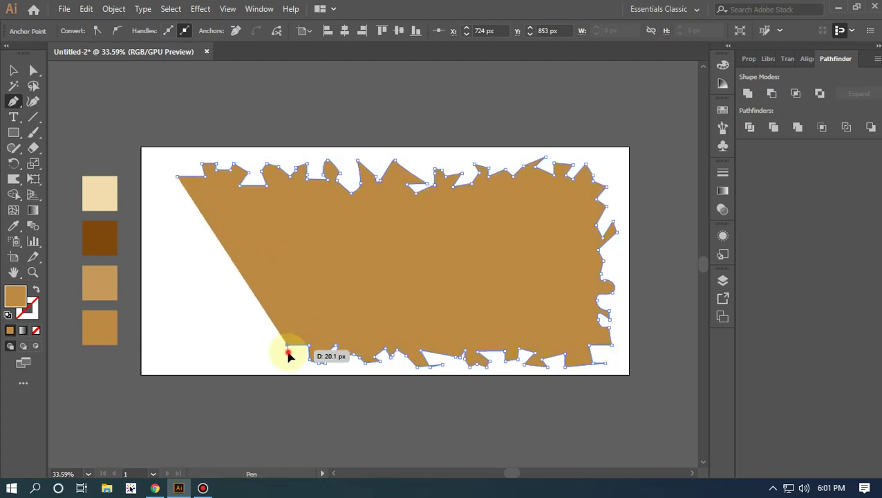
Add more uneven notches to the outline's bottom edge up to near the lower-left corner
{"action": "left_click", "coordinate": [288, 352]}
{"action": "left_click", "coordinate": [270, 352]}
{"action": "left_click", "coordinate": [268, 345]}
{"action": "left_click", "coordinate": [253, 350]}
{"action": "left_click", "coordinate": [254, 359]}
{"action": "left_click_drag", "start_coordinate": [226, 349], "coordinate": [213, 337]}
{"action": "left_click", "coordinate": [209, 351]}
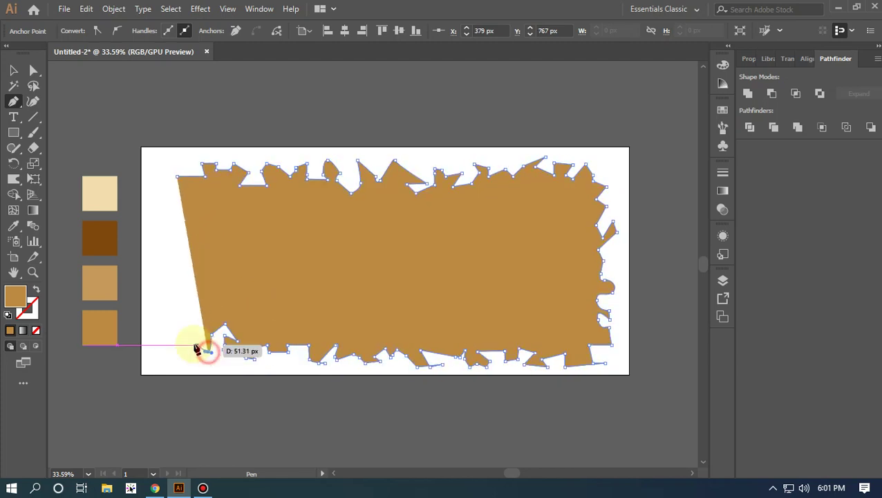
Turn the jagged Pen outline around the lower-left corner and start it up the left side
{"action": "left_click", "coordinate": [195, 345]}
{"action": "left_click", "coordinate": [192, 338]}
{"action": "left_click", "coordinate": [181, 345]}
{"action": "left_click", "coordinate": [171, 327]}
{"action": "left_click", "coordinate": [180, 327]}
{"action": "left_click", "coordinate": [165, 304]}
{"action": "left_click", "coordinate": [180, 290]}
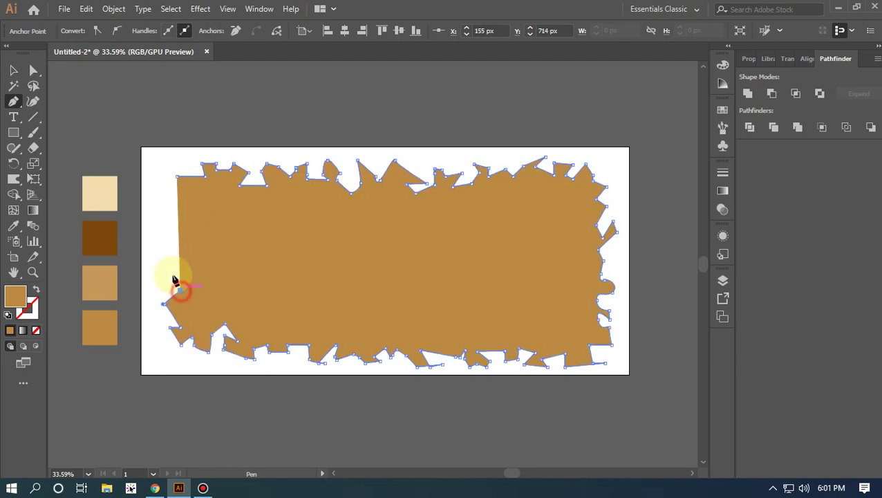
Finish the left side with curved and pointed notches and close the path at its starting anchor
{"action": "left_click_drag", "start_coordinate": [170, 267], "coordinate": [164, 239]}
{"action": "left_click", "coordinate": [186, 273]}
{"action": "left_click", "coordinate": [177, 236]}
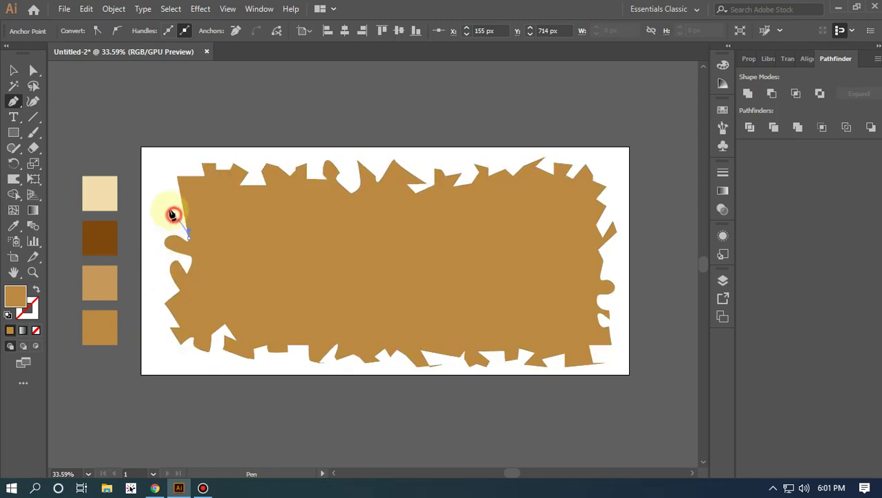
{"action": "left_click_drag", "start_coordinate": [182, 207], "coordinate": [197, 219]}
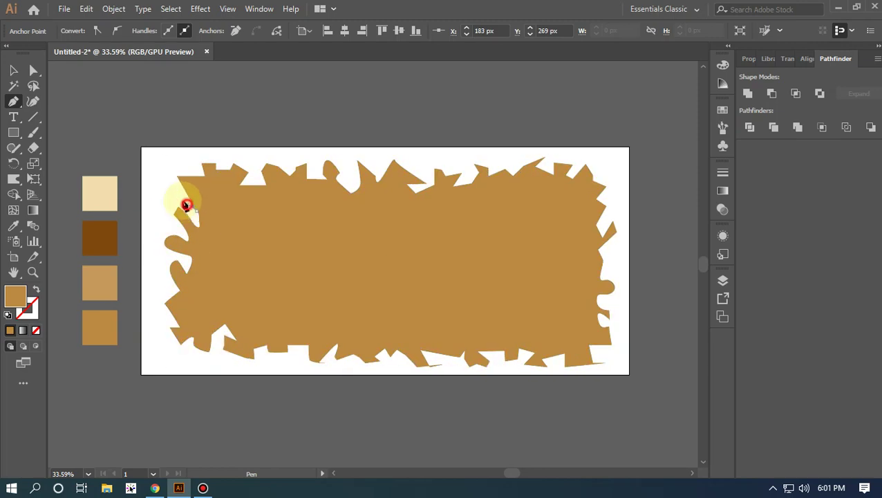
{"action": "left_click", "coordinate": [178, 181]}
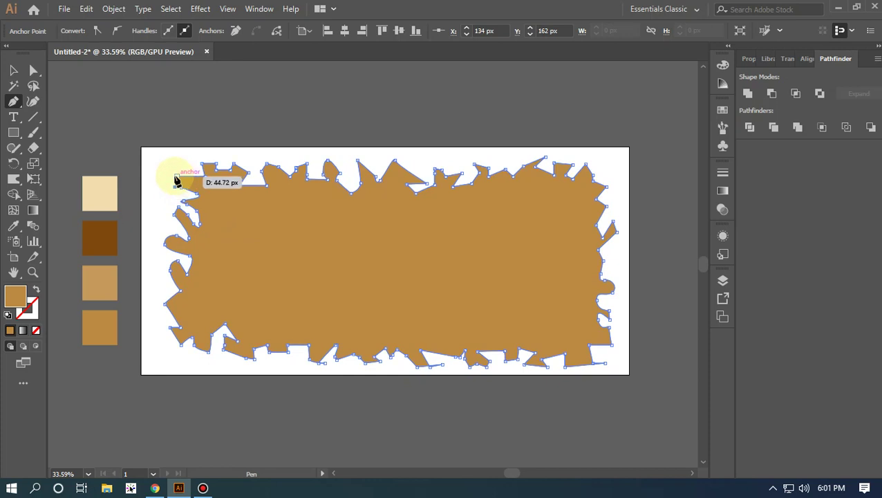
{"action": "left_click_drag", "start_coordinate": [176, 181], "coordinate": [176, 179]}
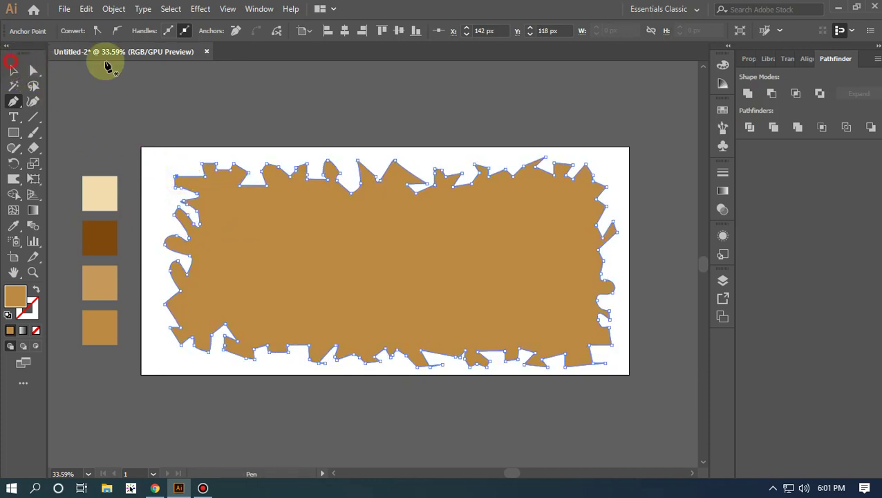
{"action": "left_click", "coordinate": [152, 61]}
{"action": "left_click", "coordinate": [13, 70]}
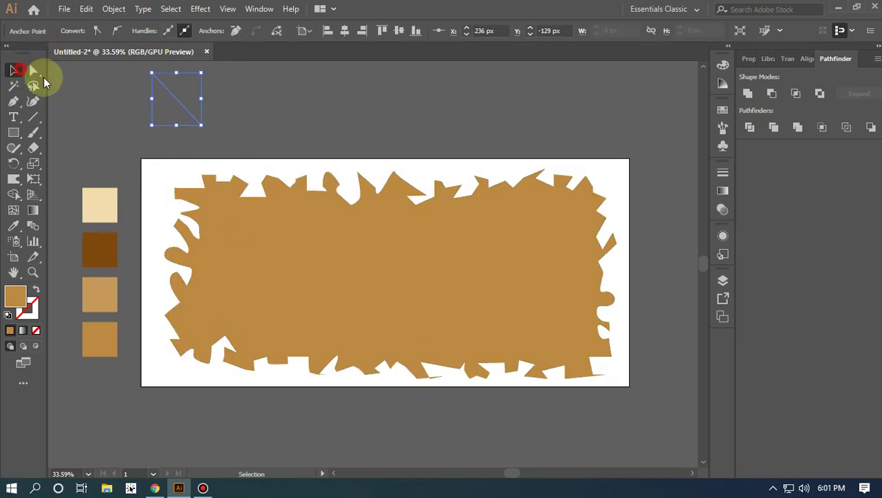
{"action": "left_click_drag", "start_coordinate": [236, 132], "coordinate": [416, 346]}
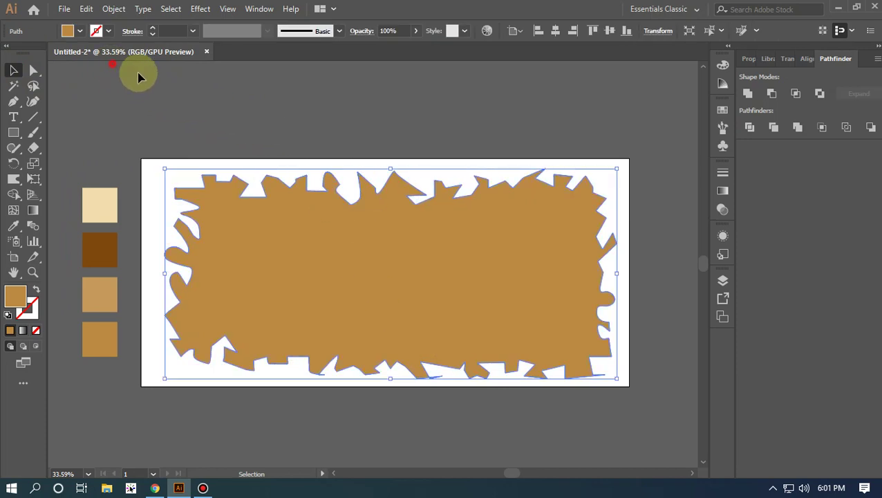
{"action": "left_click_drag", "start_coordinate": [134, 66], "coordinate": [217, 101]}
{"action": "left_click", "coordinate": [266, 122]}
Select the brown jagged shape and roughen its left edge with the Wrinkle tool
{"action": "key", "text": "ctrl+a"}
{"action": "left_click_drag", "start_coordinate": [441, 451], "coordinate": [433, 420]}
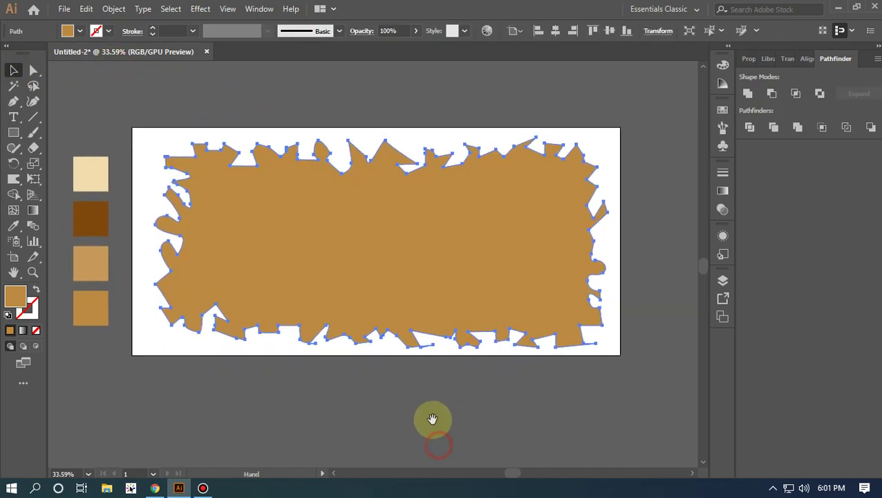
{"action": "left_click_drag", "start_coordinate": [18, 179], "coordinate": [65, 288]}
{"action": "mouse_move", "coordinate": [195, 151]}
{"action": "left_mouse_down"}
{"action": "mouse_move", "coordinate": [168, 205]}
{"action": "mouse_move", "coordinate": [181, 163]}
{"action": "left_mouse_up"}
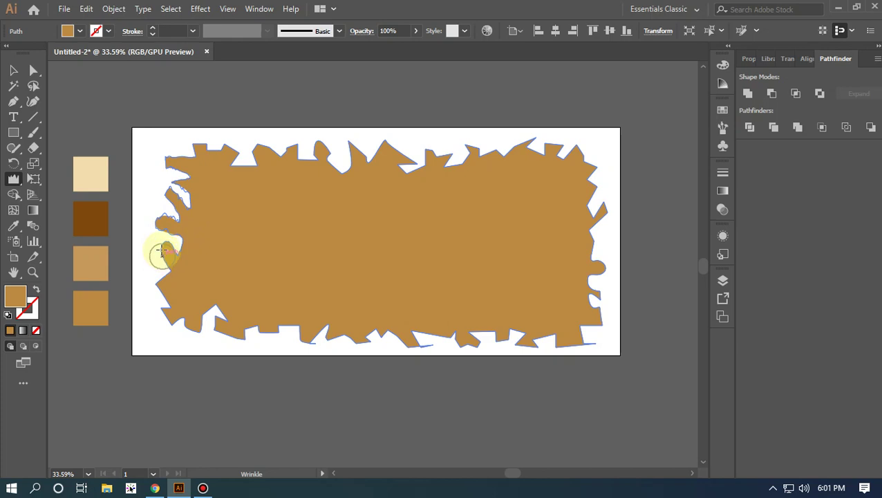
{"action": "left_click_drag", "start_coordinate": [161, 310], "coordinate": [162, 311]}
Set the Wrinkle tool's brush width and height to 150 px and its detail to 3
{"action": "left_click", "coordinate": [14, 196]}
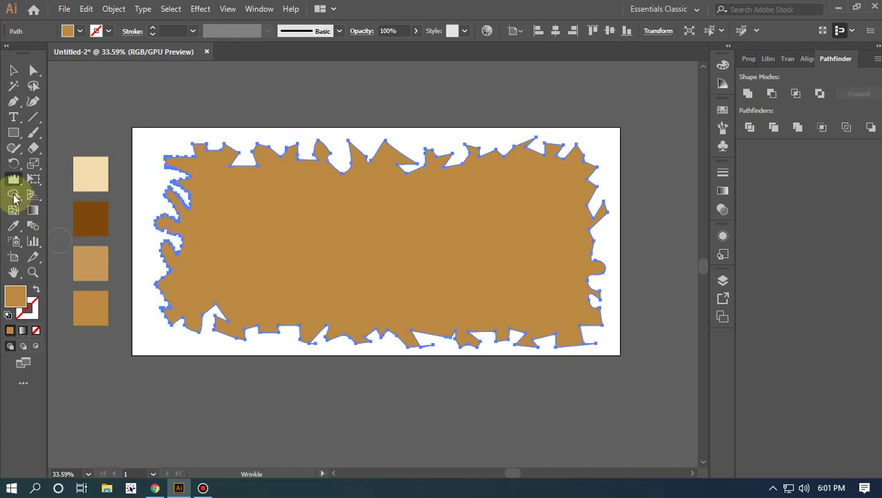
{"action": "double_click", "coordinate": [12, 180]}
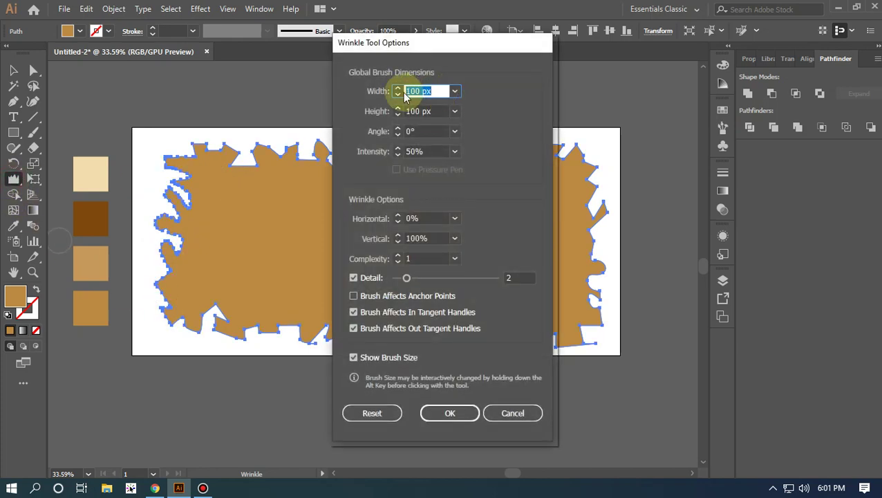
{"action": "left_click", "coordinate": [454, 91]}
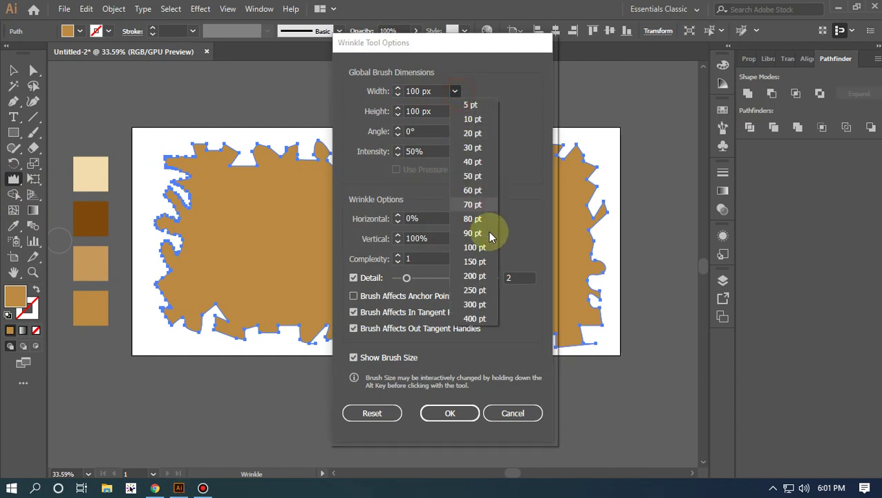
{"action": "left_click", "coordinate": [488, 267]}
{"action": "left_click", "coordinate": [455, 111]}
{"action": "left_click", "coordinate": [473, 268]}
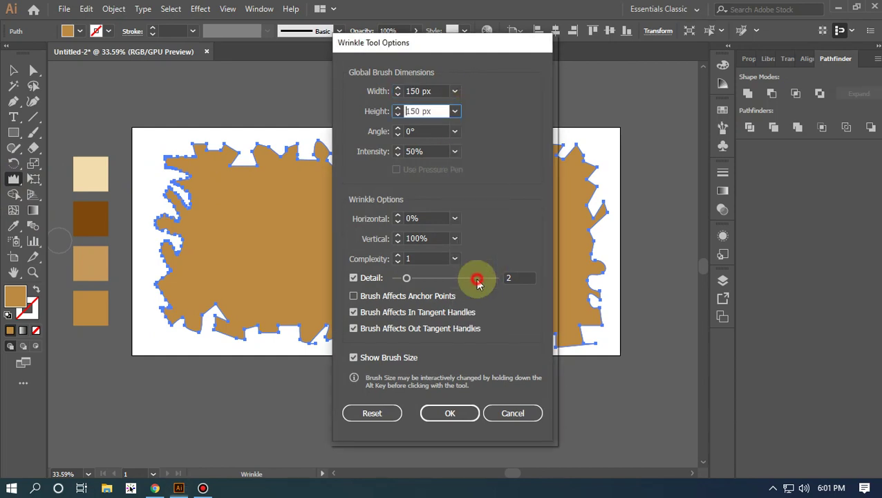
{"action": "left_click", "coordinate": [408, 278]}
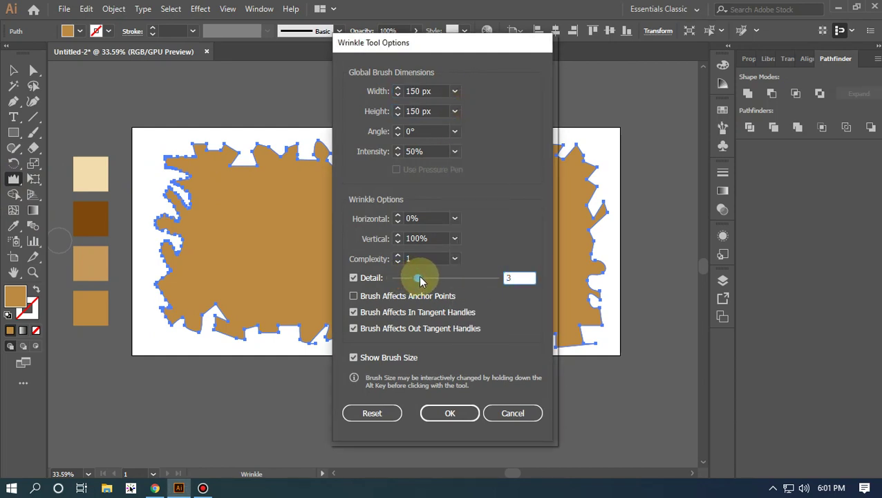
{"action": "left_click_drag", "start_coordinate": [419, 276], "coordinate": [423, 276]}
{"action": "left_click", "coordinate": [449, 414]}
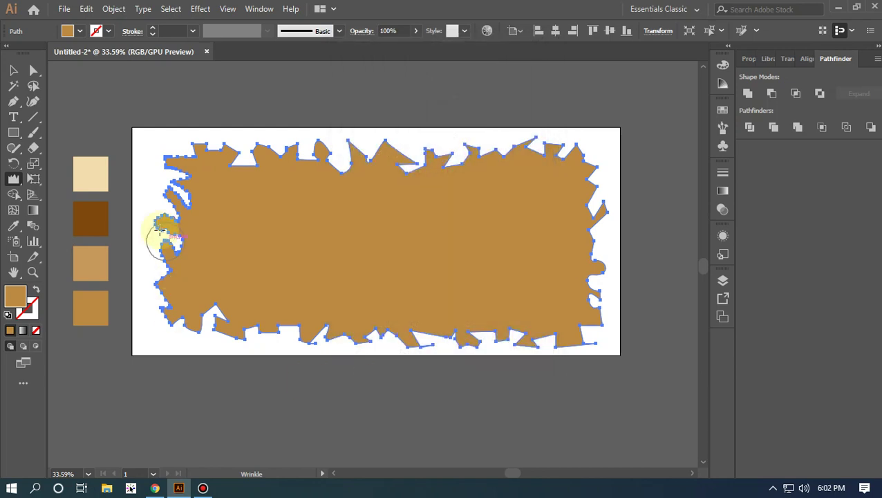
Wrinkle the brown shape's entire outline along its left, bottom, right and top edges, and deselect it
{"action": "left_click", "coordinate": [167, 228]}
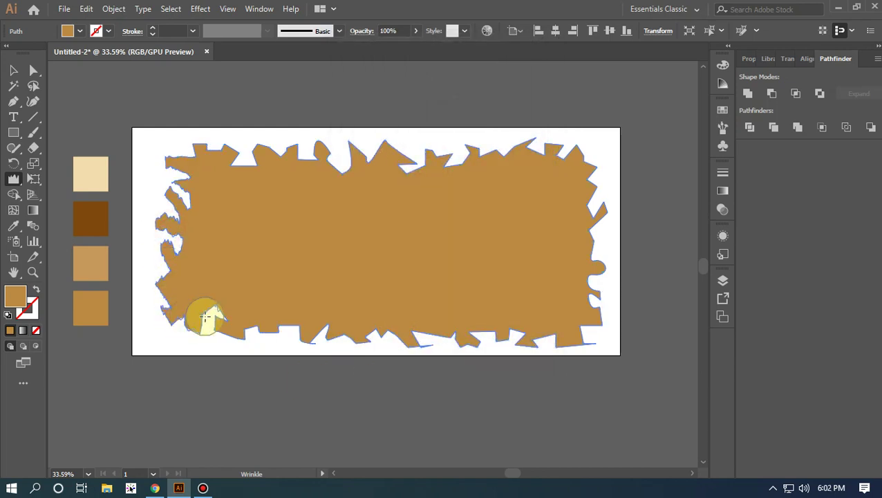
{"action": "left_click_drag", "start_coordinate": [288, 334], "coordinate": [336, 344]}
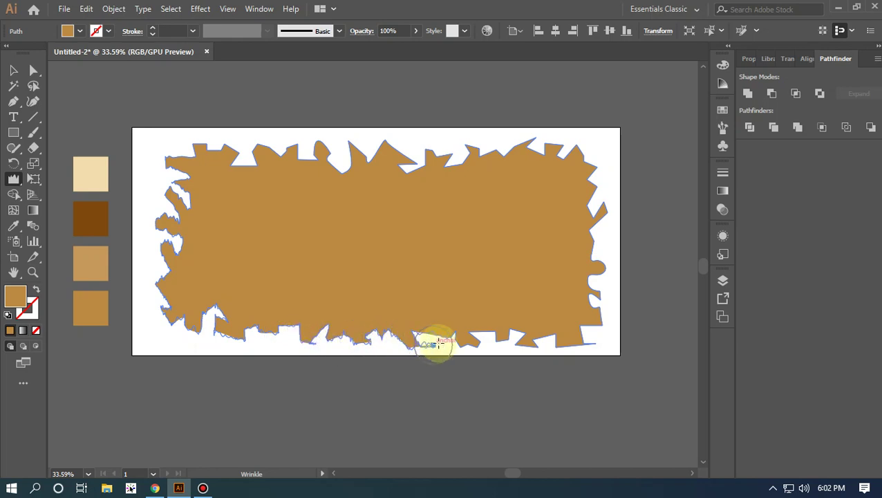
{"action": "left_click_drag", "start_coordinate": [434, 344], "coordinate": [482, 338]}
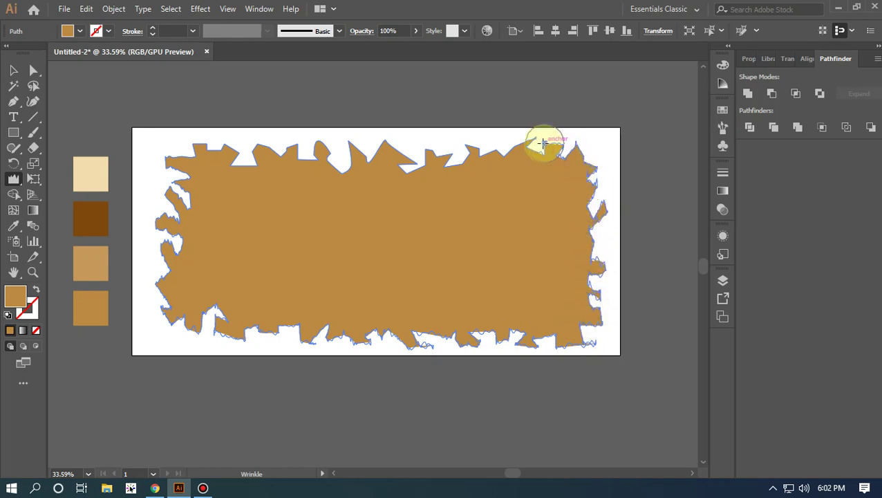
{"action": "mouse_move", "coordinate": [470, 155]}
{"action": "left_mouse_down"}
{"action": "mouse_move", "coordinate": [446, 164]}
{"action": "mouse_move", "coordinate": [383, 158]}
{"action": "left_mouse_up"}
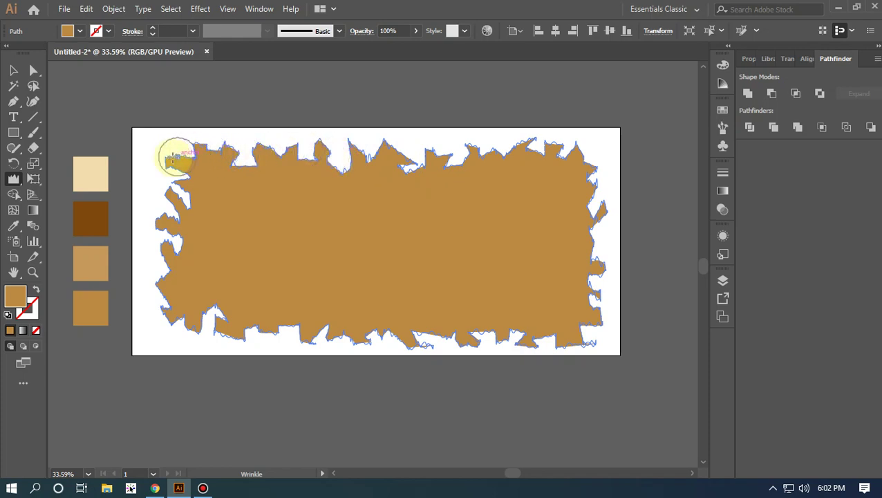
{"action": "left_click_drag", "start_coordinate": [173, 157], "coordinate": [225, 149]}
{"action": "left_click", "coordinate": [12, 70]}
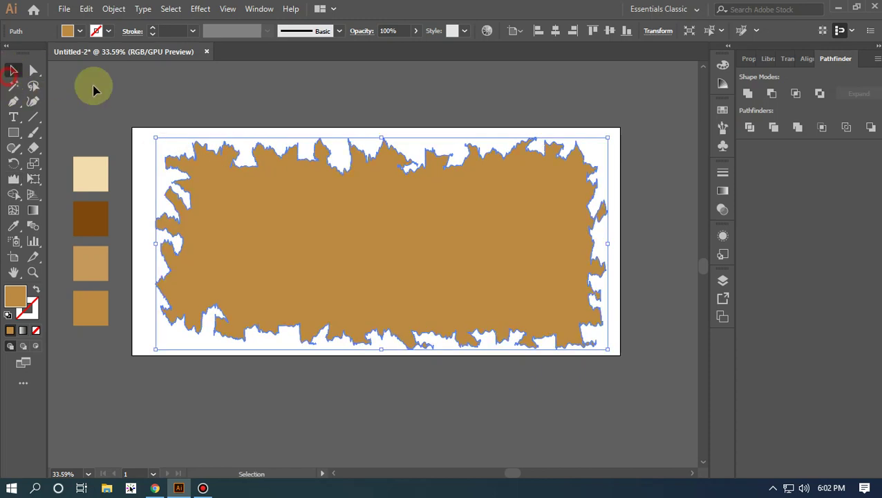
{"action": "left_click", "coordinate": [118, 97]}
Select the brown shape and distort the notches along its bottom, right and top edges with the Warp tool
{"action": "left_click", "coordinate": [378, 299]}
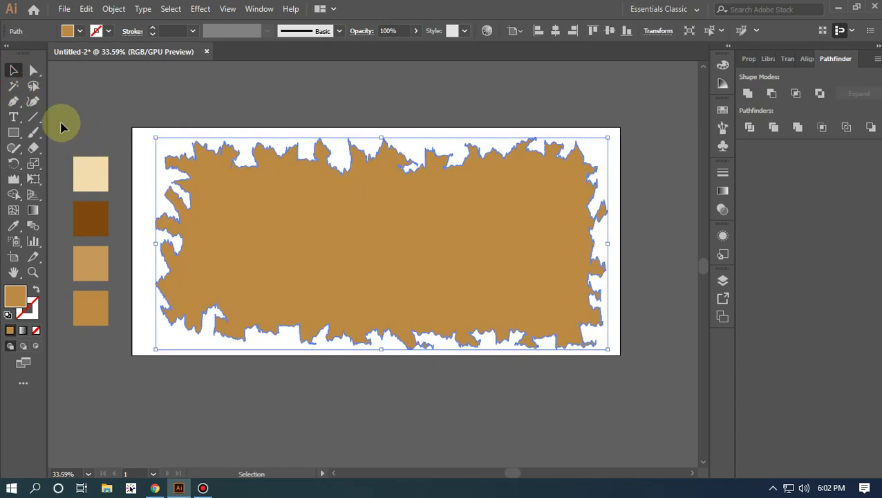
{"action": "left_click", "coordinate": [13, 193]}
{"action": "left_click", "coordinate": [13, 178]}
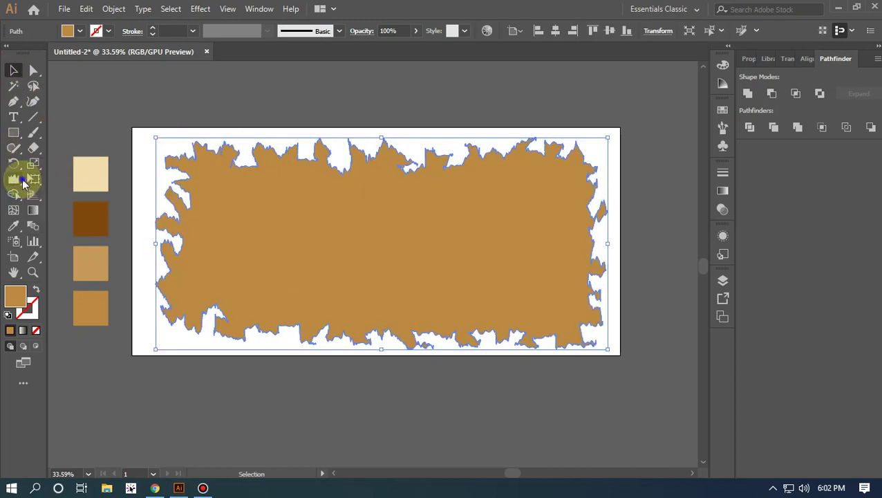
{"action": "left_click", "coordinate": [63, 194]}
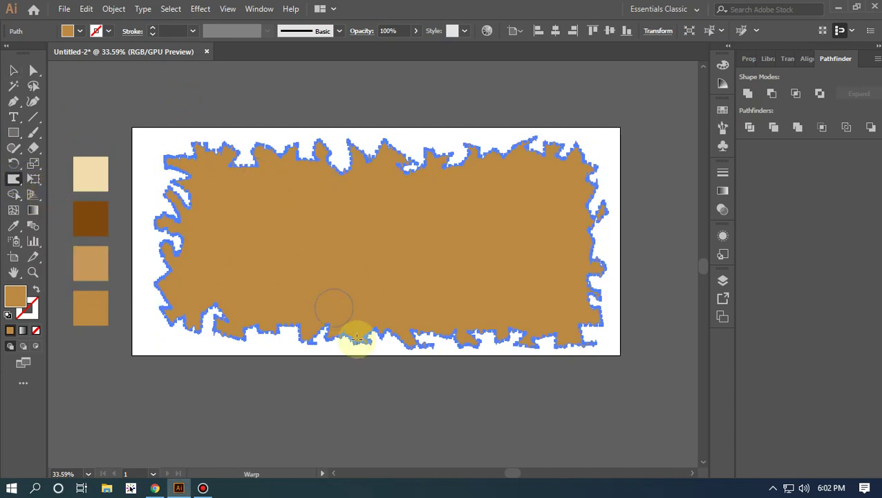
{"action": "mouse_move", "coordinate": [328, 319]}
{"action": "left_mouse_down"}
{"action": "mouse_move", "coordinate": [321, 329]}
{"action": "mouse_move", "coordinate": [329, 315]}
{"action": "left_mouse_up"}
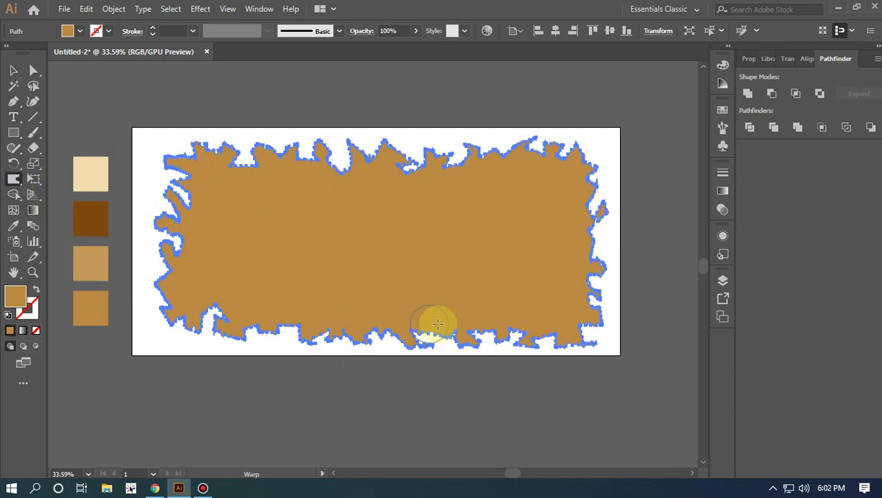
{"action": "mouse_move", "coordinate": [461, 332]}
{"action": "left_mouse_down"}
{"action": "mouse_move", "coordinate": [451, 337]}
{"action": "mouse_move", "coordinate": [536, 266]}
{"action": "mouse_move", "coordinate": [583, 295]}
{"action": "mouse_move", "coordinate": [593, 215]}
{"action": "mouse_move", "coordinate": [612, 252]}
{"action": "mouse_move", "coordinate": [582, 219]}
{"action": "mouse_move", "coordinate": [563, 218]}
{"action": "mouse_move", "coordinate": [502, 149]}
{"action": "mouse_move", "coordinate": [501, 156]}
{"action": "mouse_move", "coordinate": [453, 153]}
{"action": "mouse_move", "coordinate": [462, 172]}
{"action": "mouse_move", "coordinate": [406, 189]}
{"action": "mouse_move", "coordinate": [409, 157]}
{"action": "mouse_move", "coordinate": [392, 193]}
{"action": "mouse_move", "coordinate": [325, 184]}
{"action": "mouse_move", "coordinate": [335, 157]}
{"action": "mouse_move", "coordinate": [345, 160]}
{"action": "mouse_move", "coordinate": [299, 191]}
{"action": "mouse_move", "coordinate": [240, 163]}
{"action": "mouse_move", "coordinate": [211, 315]}
{"action": "mouse_move", "coordinate": [260, 347]}
{"action": "mouse_move", "coordinate": [289, 328]}
{"action": "mouse_move", "coordinate": [295, 338]}
{"action": "mouse_move", "coordinate": [380, 347]}
{"action": "mouse_move", "coordinate": [304, 338]}
{"action": "mouse_move", "coordinate": [342, 341]}
{"action": "left_mouse_up"}
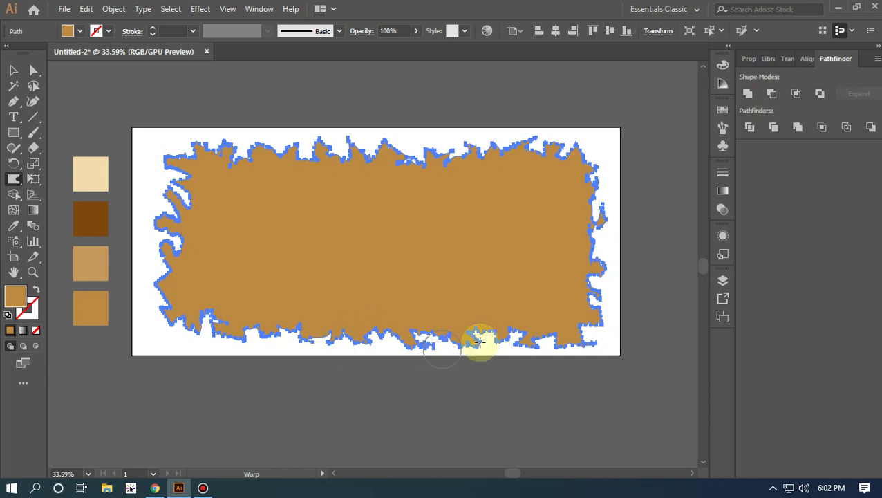
Warp the notches on the right part of the bottom edge and along the left edge, and deselect the shape
{"action": "mouse_move", "coordinate": [473, 343]}
{"action": "left_mouse_down"}
{"action": "mouse_move", "coordinate": [479, 353]}
{"action": "mouse_move", "coordinate": [523, 333]}
{"action": "mouse_move", "coordinate": [501, 330]}
{"action": "mouse_move", "coordinate": [509, 346]}
{"action": "mouse_move", "coordinate": [536, 332]}
{"action": "mouse_move", "coordinate": [526, 349]}
{"action": "mouse_move", "coordinate": [537, 347]}
{"action": "mouse_move", "coordinate": [535, 336]}
{"action": "mouse_move", "coordinate": [556, 341]}
{"action": "left_mouse_up"}
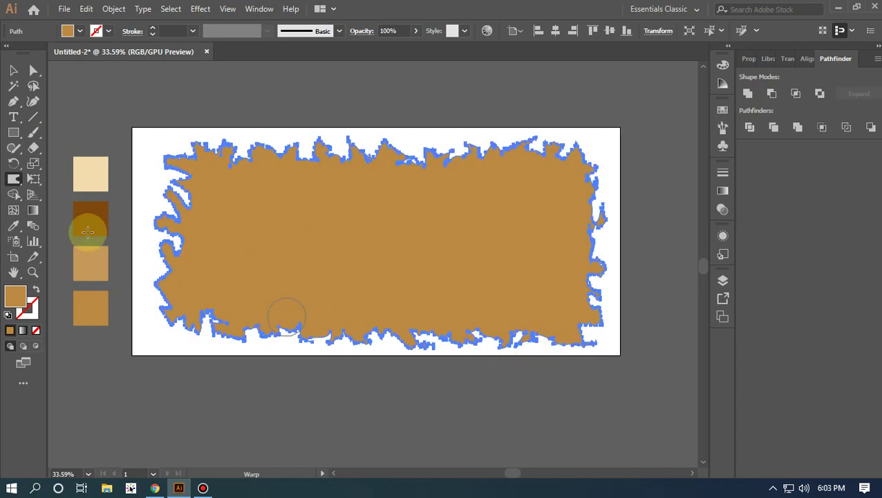
{"action": "mouse_move", "coordinate": [211, 221]}
{"action": "left_mouse_down"}
{"action": "mouse_move", "coordinate": [193, 190]}
{"action": "mouse_move", "coordinate": [157, 198]}
{"action": "mouse_move", "coordinate": [180, 202]}
{"action": "mouse_move", "coordinate": [170, 172]}
{"action": "mouse_move", "coordinate": [179, 210]}
{"action": "mouse_move", "coordinate": [159, 198]}
{"action": "mouse_move", "coordinate": [164, 247]}
{"action": "left_mouse_up"}
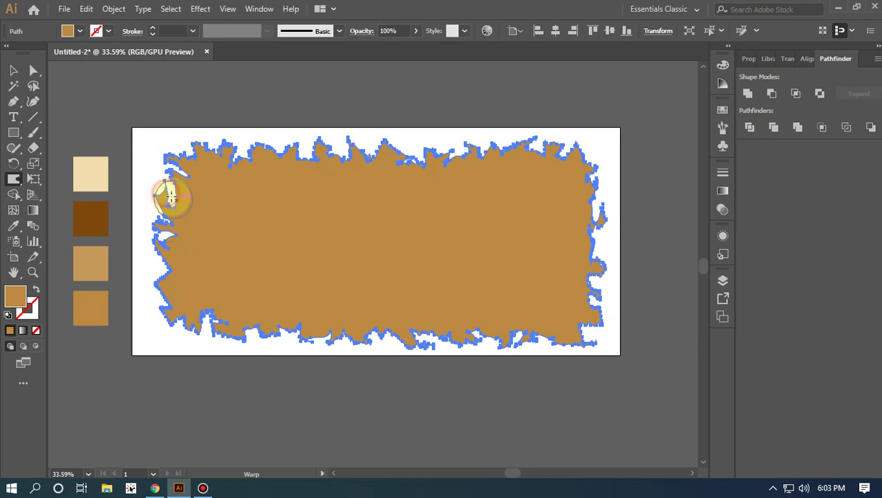
{"action": "mouse_move", "coordinate": [170, 199]}
{"action": "left_mouse_down"}
{"action": "mouse_move", "coordinate": [190, 192]}
{"action": "mouse_move", "coordinate": [192, 212]}
{"action": "left_mouse_up"}
{"action": "left_click", "coordinate": [13, 70]}
{"action": "left_click", "coordinate": [145, 114]}
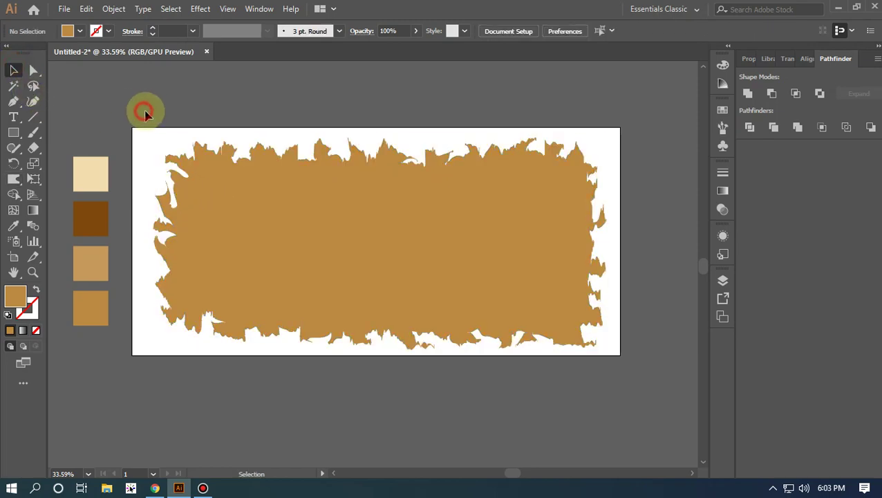
Copy the torn-edged brown shape, paste the copy in front, and move one of the two shapes above the artboard
{"action": "left_click", "coordinate": [197, 98]}
{"action": "left_click", "coordinate": [404, 307]}
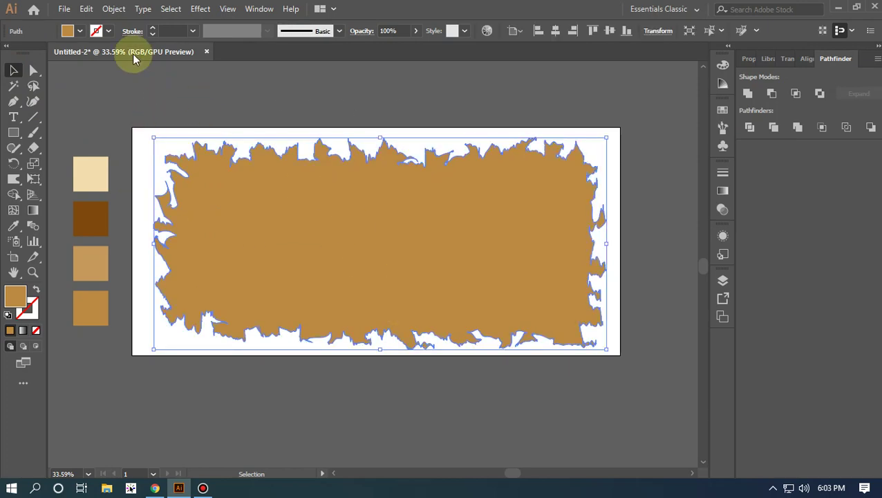
{"action": "left_click", "coordinate": [71, 12]}
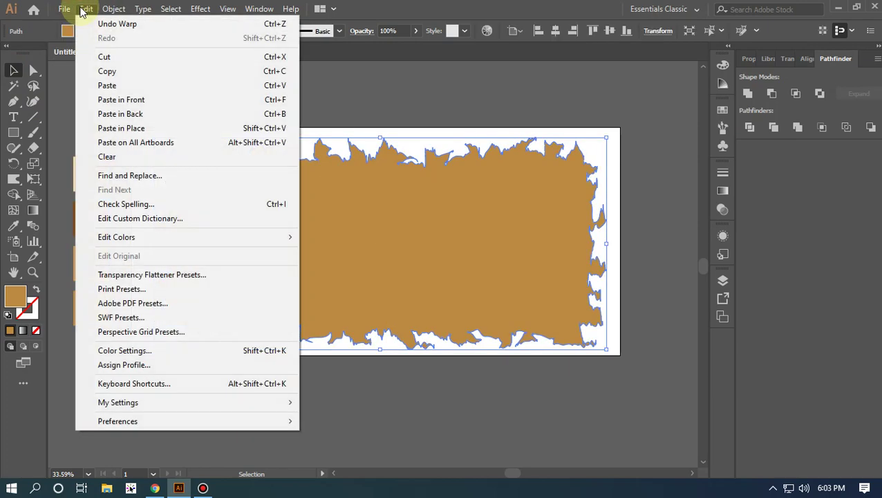
{"action": "left_click", "coordinate": [111, 70]}
{"action": "left_click", "coordinate": [86, 9]}
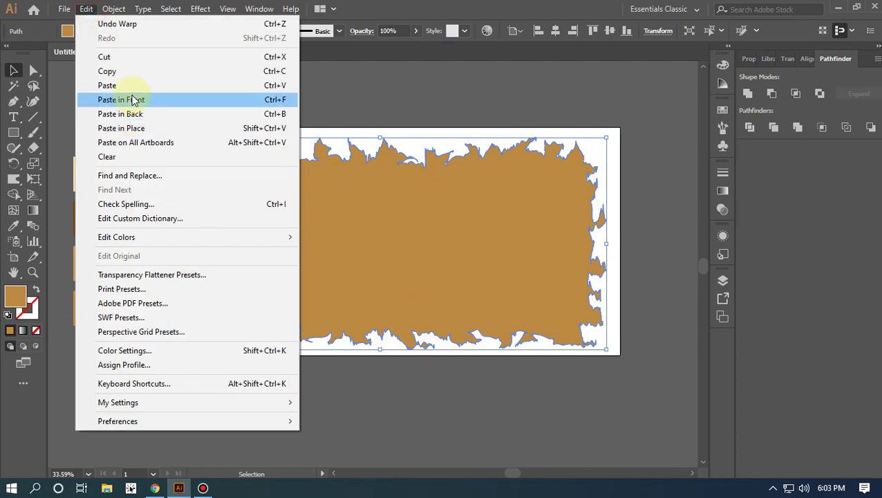
{"action": "left_click", "coordinate": [134, 97]}
{"action": "left_click_drag", "start_coordinate": [241, 118], "coordinate": [221, 314]}
{"action": "left_click_drag", "start_coordinate": [280, 387], "coordinate": [287, 142]}
{"action": "left_click_drag", "start_coordinate": [299, 183], "coordinate": [285, 119]}
{"action": "left_click", "coordinate": [260, 115]}
Swap the fill and stroke of the torn shape on the artboard, leaving only a light brown outline
{"action": "left_click", "coordinate": [266, 266]}
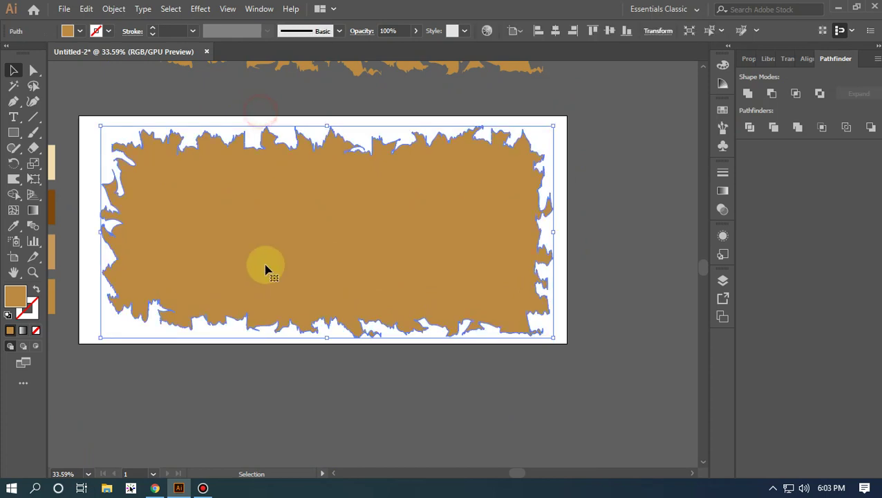
{"action": "left_click", "coordinate": [35, 290]}
{"action": "left_click", "coordinate": [216, 374]}
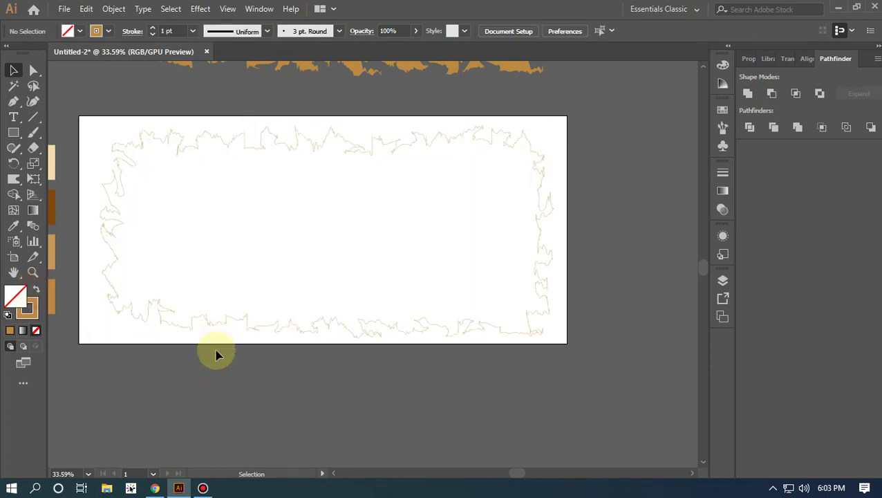
{"action": "left_click_drag", "start_coordinate": [248, 356], "coordinate": [341, 236]}
{"action": "left_click", "coordinate": [345, 222]}
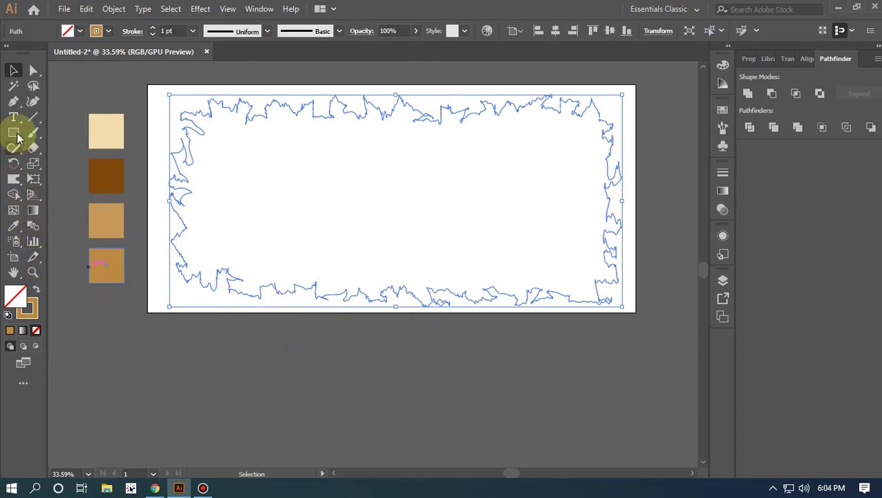
Draw a rectangle about 1861 by 873 px over the torn outline and fill it with the dark brown swatch's colour
{"action": "left_click_drag", "start_coordinate": [18, 137], "coordinate": [56, 131]}
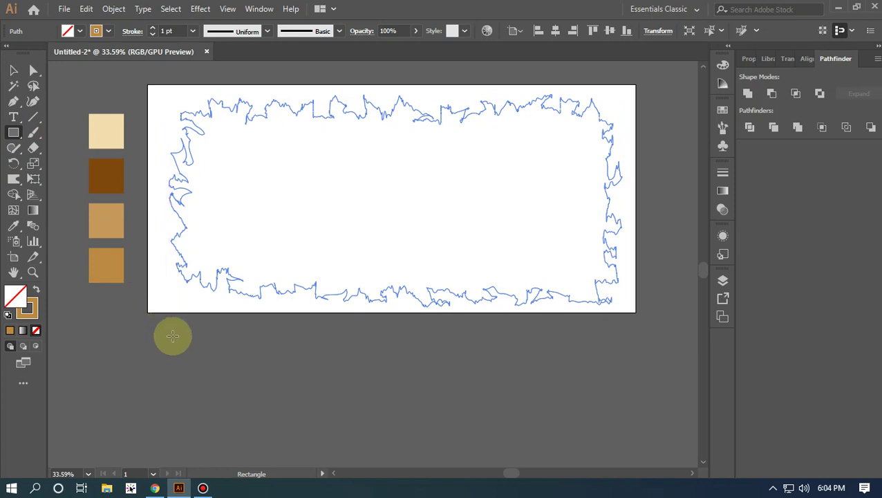
{"action": "mouse_move", "coordinate": [158, 92]}
{"action": "left_mouse_down"}
{"action": "mouse_move", "coordinate": [537, 253]}
{"action": "mouse_move", "coordinate": [631, 311]}
{"action": "left_mouse_up"}
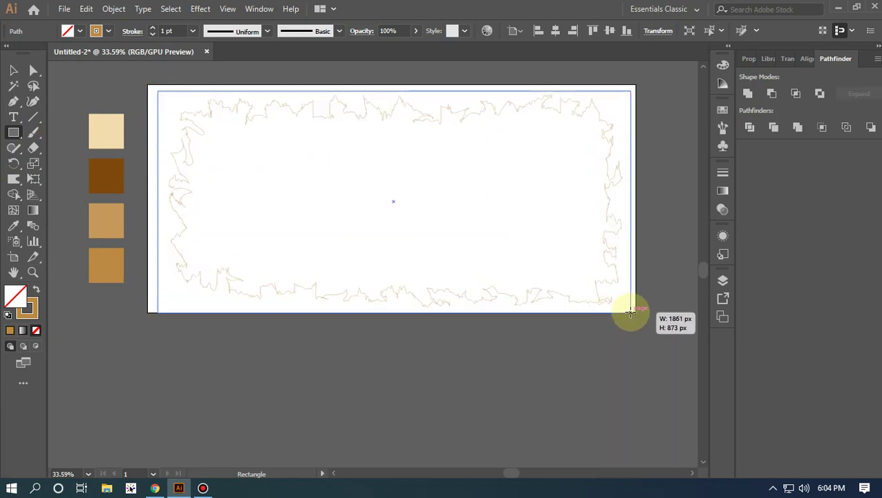
{"action": "left_click", "coordinate": [36, 289]}
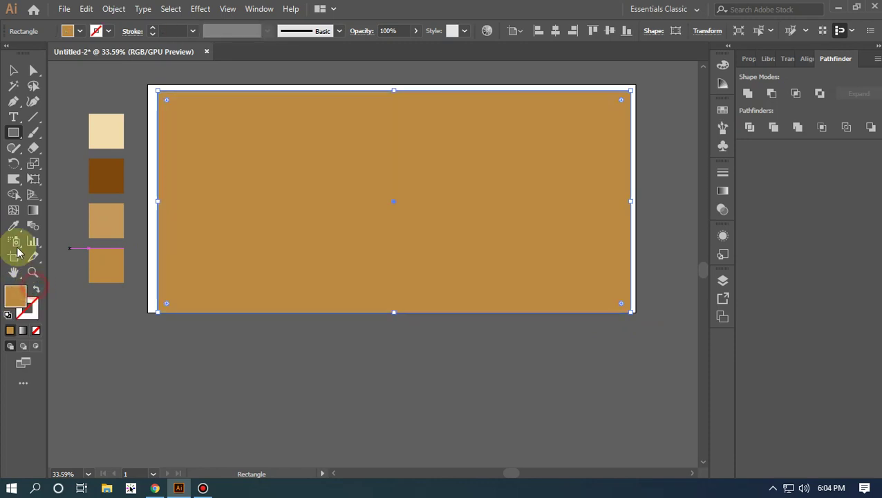
{"action": "left_click", "coordinate": [13, 225]}
{"action": "left_click", "coordinate": [106, 175]}
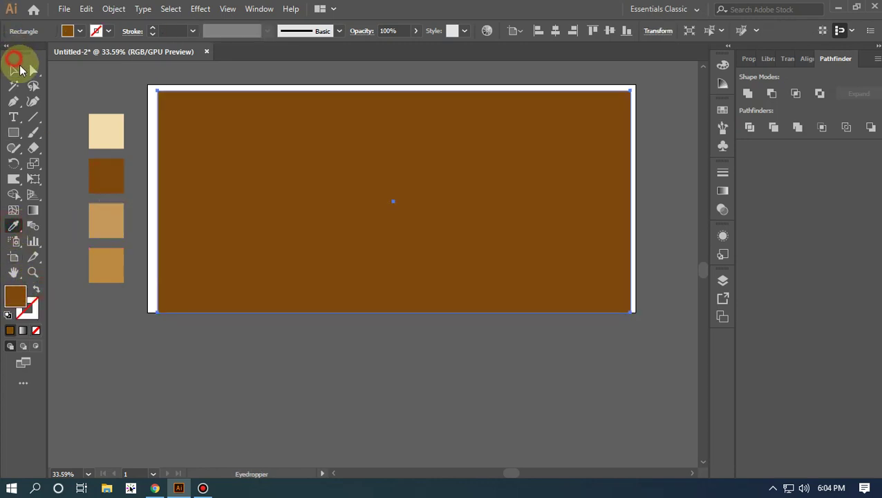
{"action": "left_click", "coordinate": [15, 69]}
{"action": "left_click", "coordinate": [59, 84]}
Check the hex colour codes of the cream and dark brown sample squares beside the artboard
{"action": "scroll", "coordinate": [61, 90], "scroll_direction": "up", "scroll_amount": 2}
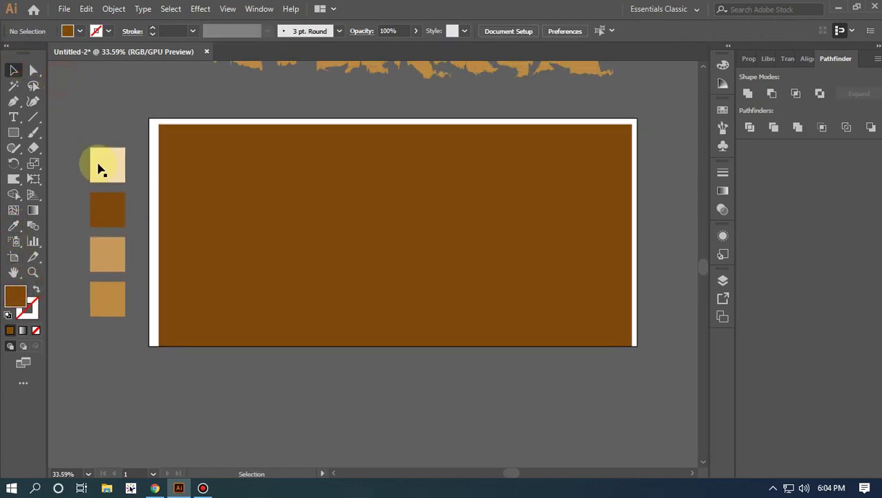
{"action": "left_click", "coordinate": [100, 166]}
{"action": "double_click", "coordinate": [16, 295]}
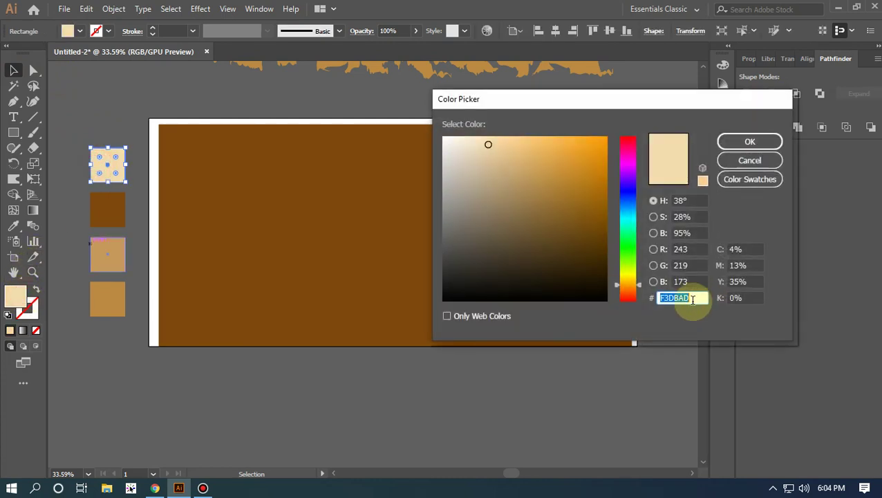
{"action": "double_click", "coordinate": [699, 297]}
{"action": "left_click", "coordinate": [762, 162]}
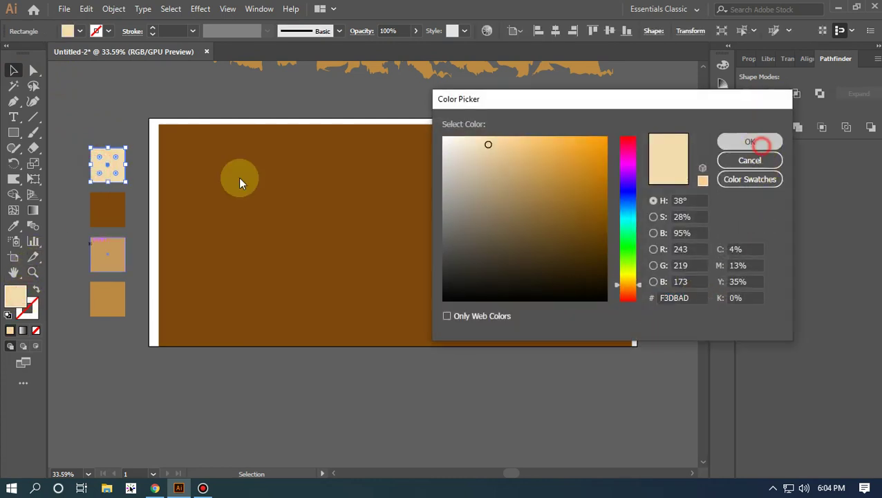
{"action": "left_click", "coordinate": [109, 207]}
{"action": "double_click", "coordinate": [16, 298]}
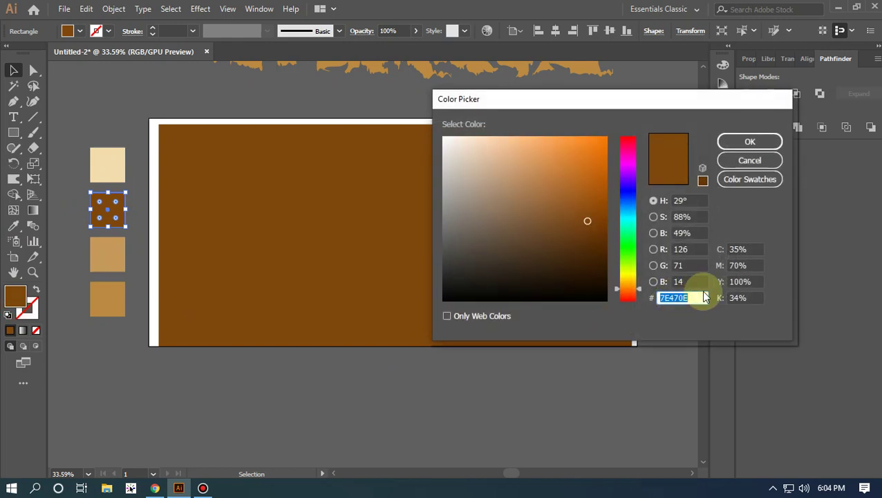
{"action": "left_click", "coordinate": [769, 141]}
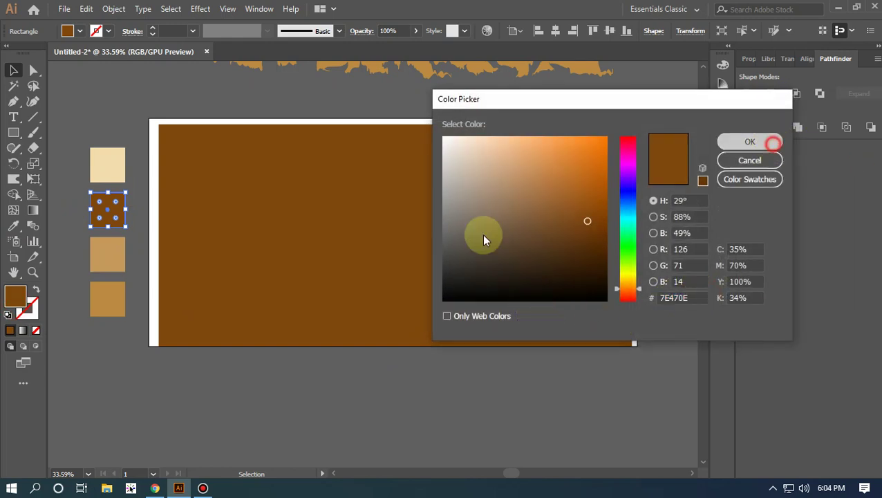
Check the hex colour codes of the two lighter brown sample squares, and leave their colours as they are
{"action": "left_click", "coordinate": [108, 253]}
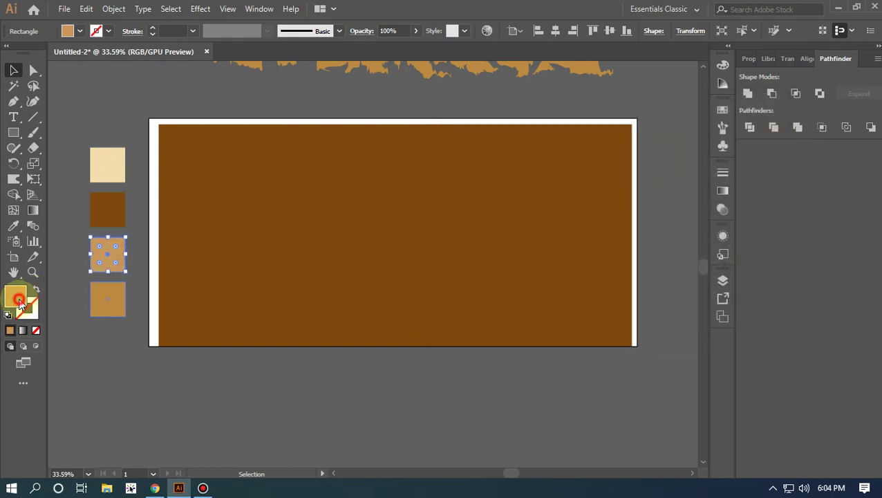
{"action": "double_click", "coordinate": [19, 301]}
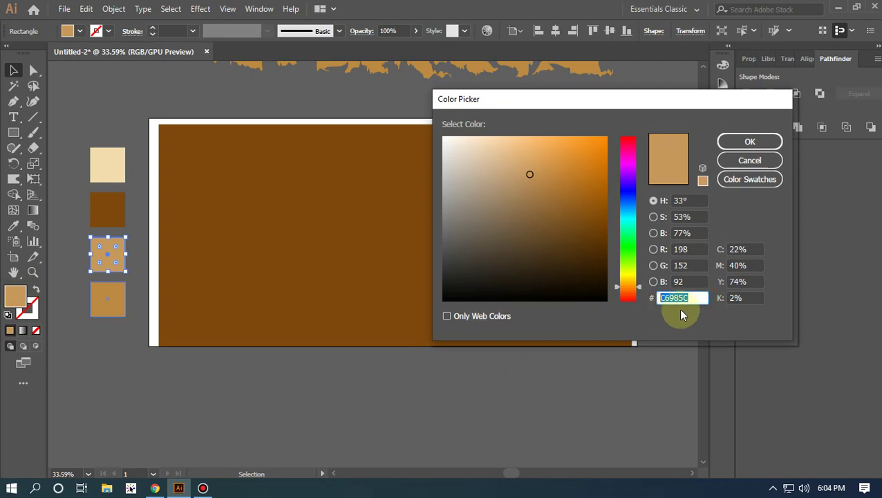
{"action": "left_click", "coordinate": [750, 142]}
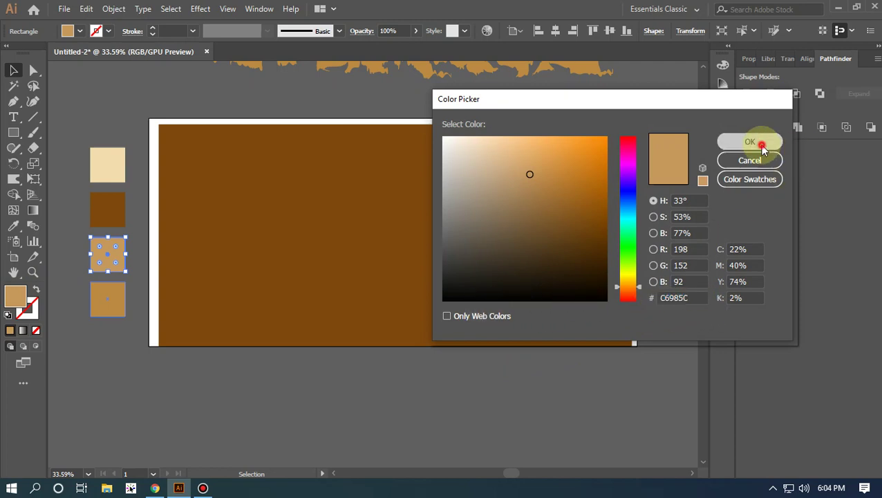
{"action": "left_click", "coordinate": [109, 299]}
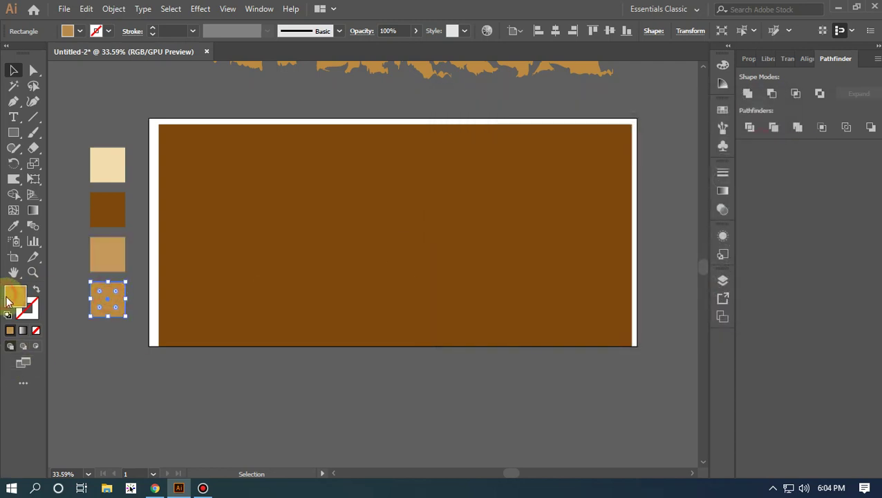
{"action": "double_click", "coordinate": [15, 296]}
{"action": "double_click", "coordinate": [699, 298]}
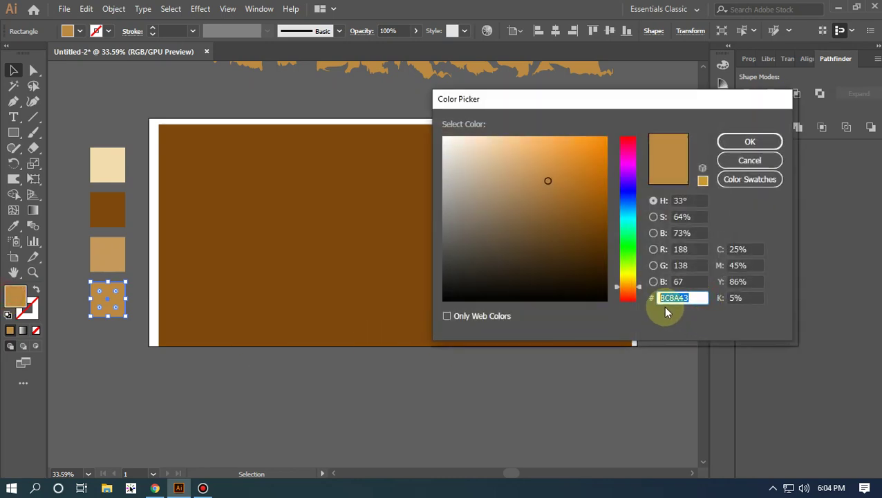
{"action": "left_click", "coordinate": [735, 141]}
{"action": "left_click", "coordinate": [332, 423]}
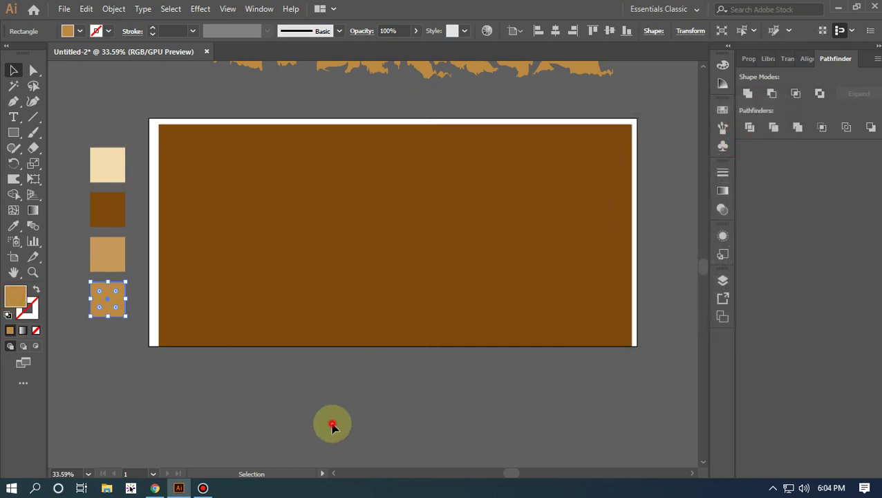
Create a gradient mesh on the dark brown rectangle with 4 rows, 8 columns, Flat appearance and 100% highlight
{"action": "left_click", "coordinate": [327, 255]}
{"action": "left_click", "coordinate": [111, 9]}
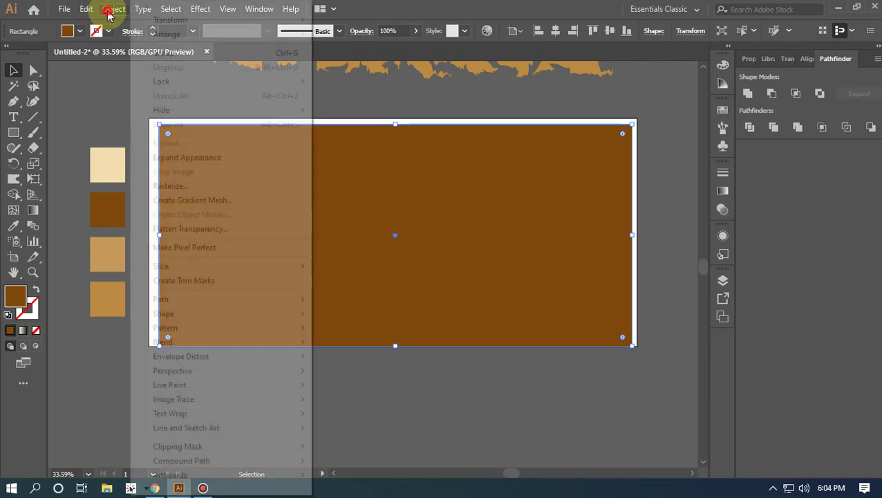
{"action": "mouse_move", "coordinate": [97, 10]}
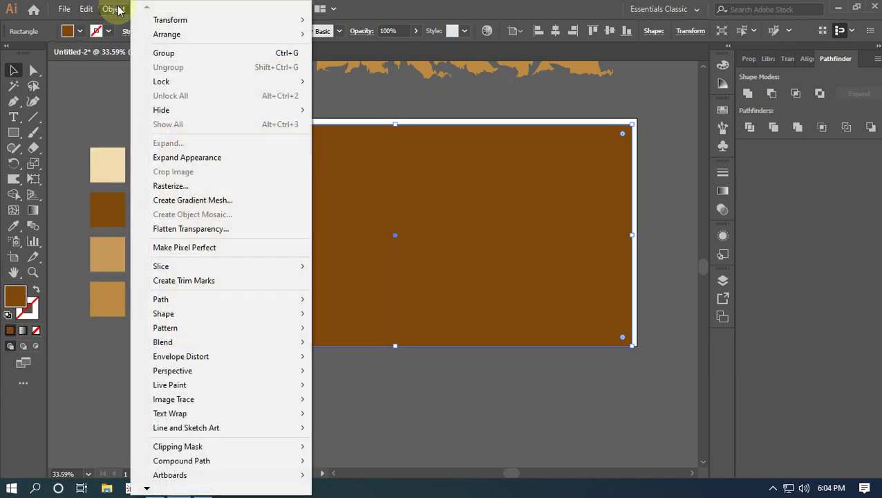
{"action": "left_click", "coordinate": [204, 200]}
{"action": "left_click", "coordinate": [421, 217]}
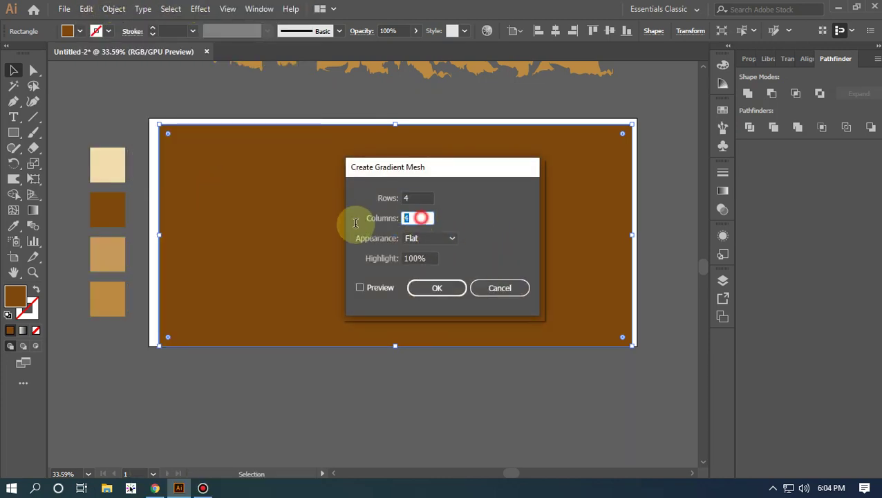
{"action": "type", "text": "8"}
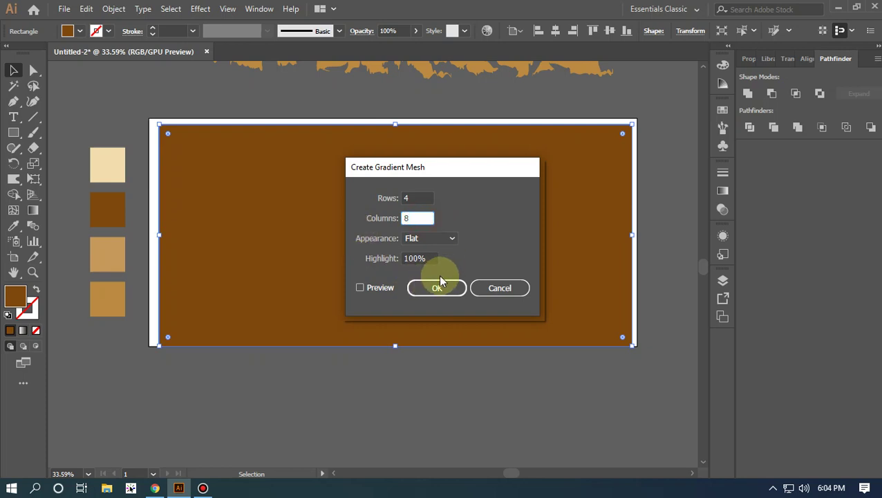
{"action": "left_click", "coordinate": [438, 290]}
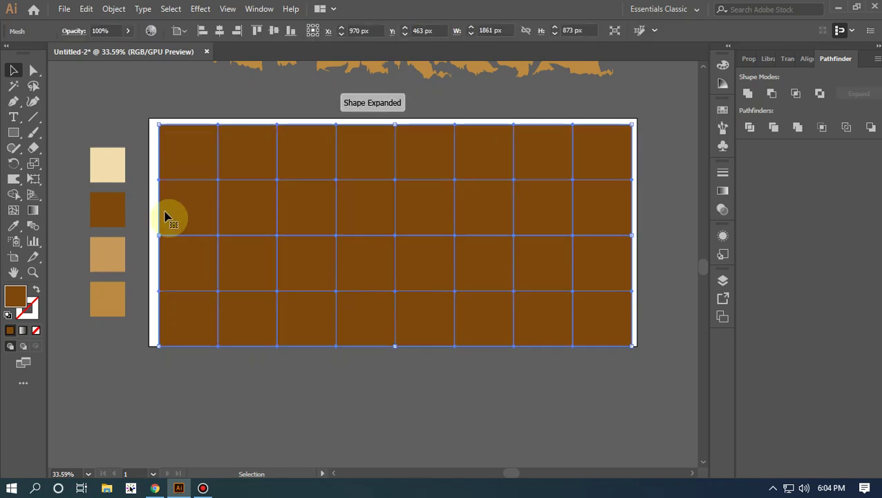
Recolour scattered interior mesh points near both sides and along the upper and lower grid lines with the lowest sample square's brown, BC8A43
{"action": "left_click", "coordinate": [33, 70]}
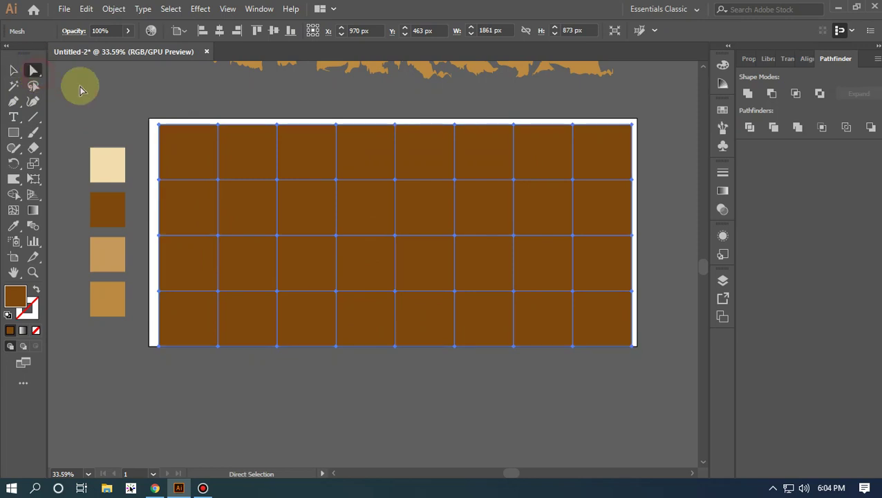
{"action": "left_click", "coordinate": [218, 181]}
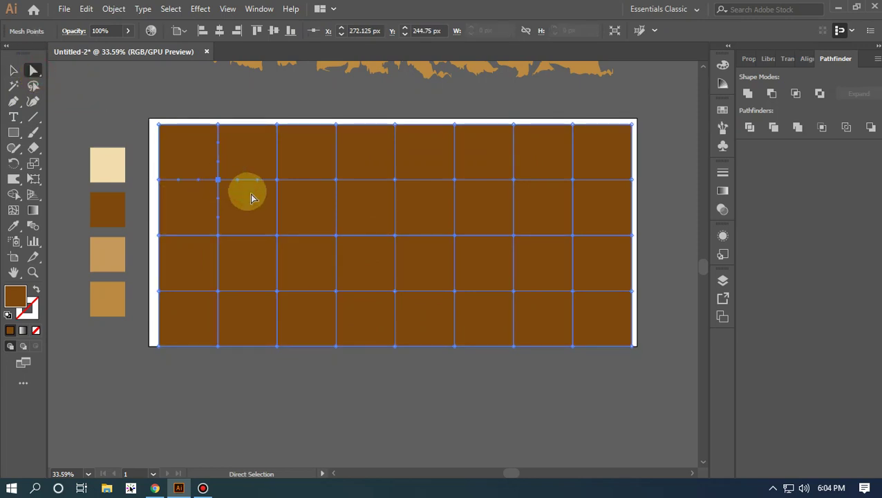
{"action": "left_click", "coordinate": [218, 291], "text": "shift"}
{"action": "left_click", "coordinate": [218, 235], "text": "shift"}
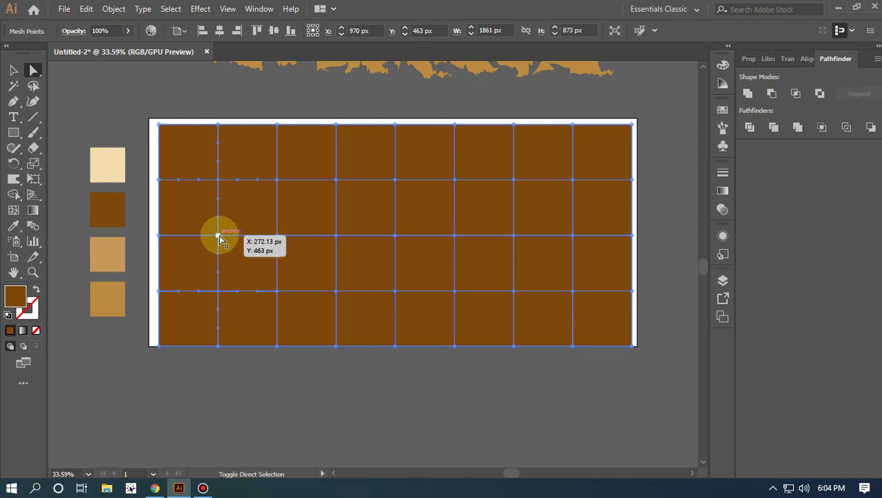
{"action": "left_click", "coordinate": [277, 291], "text": "shift"}
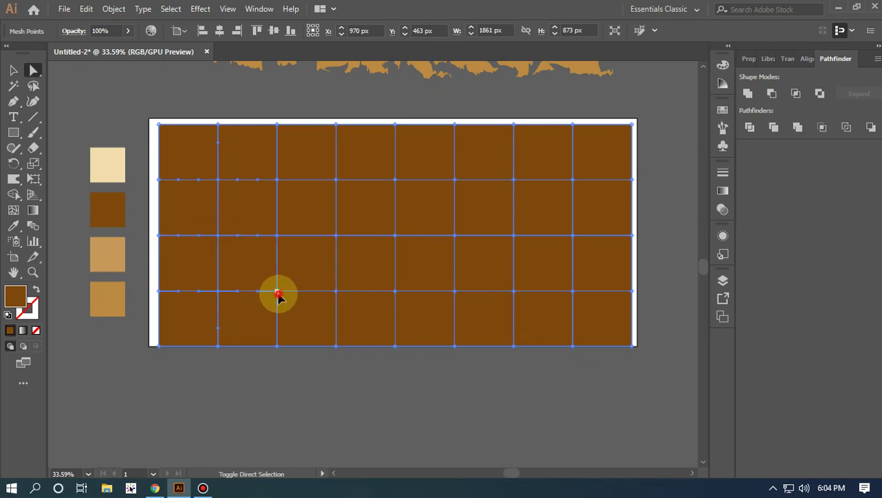
{"action": "left_click", "coordinate": [336, 291], "text": "shift"}
{"action": "left_click", "coordinate": [394, 291], "text": "shift"}
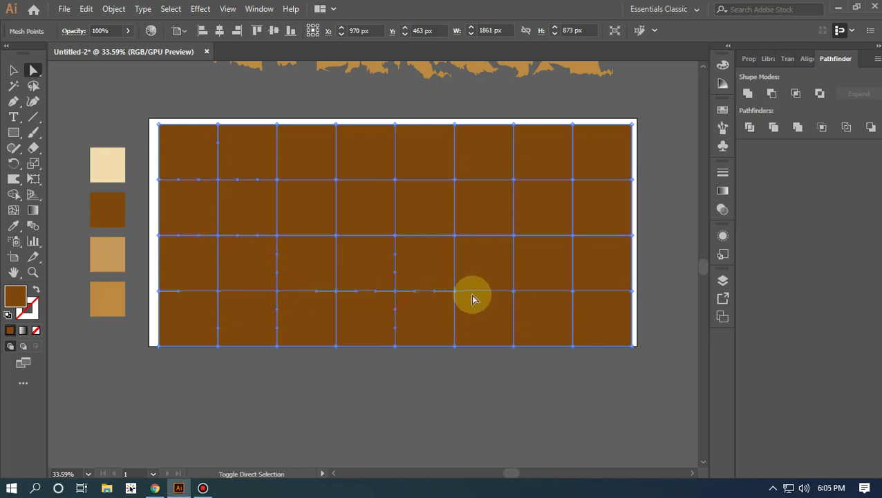
{"action": "left_click", "coordinate": [513, 291], "text": "shift"}
{"action": "left_click", "coordinate": [573, 236], "text": "shift"}
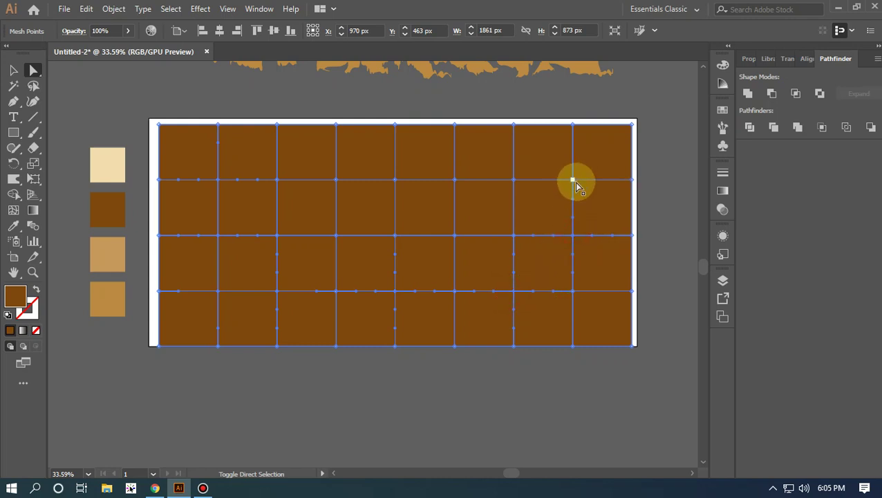
{"action": "left_click", "coordinate": [572, 181], "text": "shift"}
{"action": "left_click", "coordinate": [395, 180], "text": "shift"}
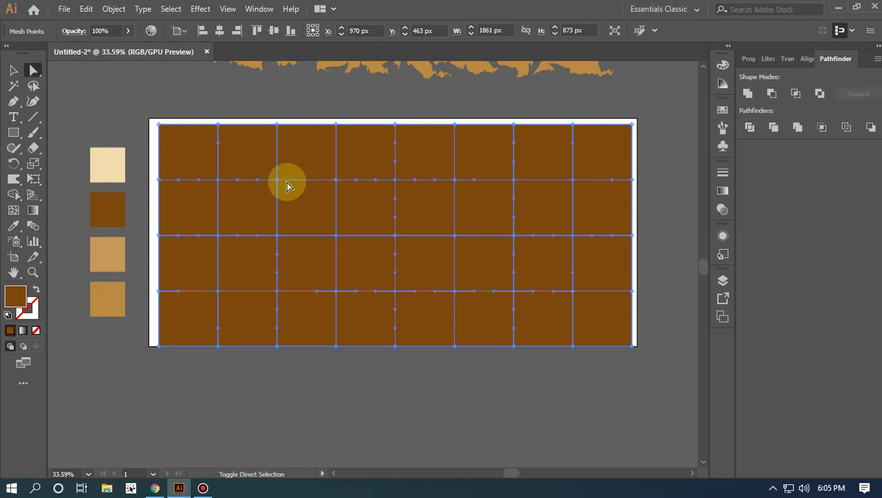
{"action": "left_click", "coordinate": [14, 227]}
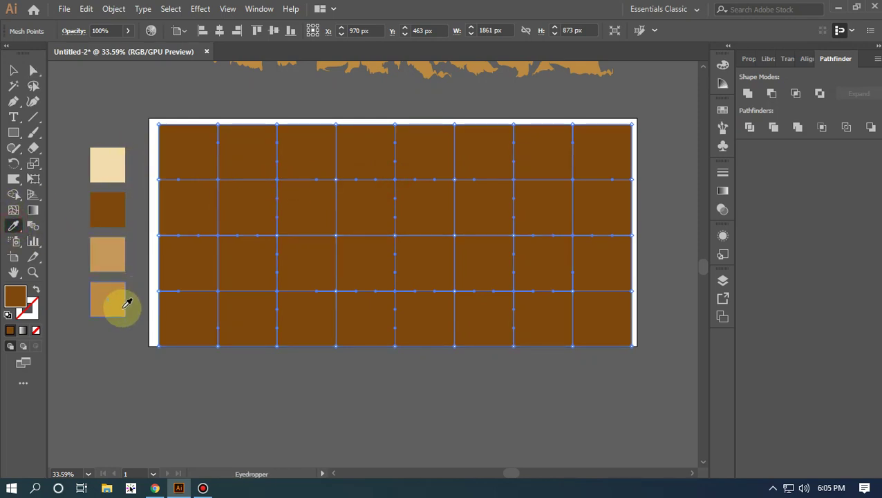
{"action": "left_click", "coordinate": [117, 302]}
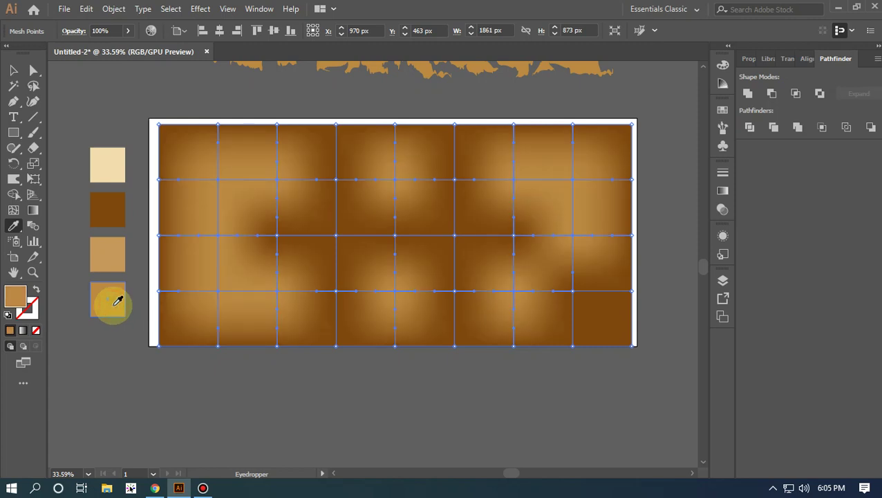
Recolour the third and fifth interior mesh points on both the upper and lower grid lines with the third sample square's light brown
{"action": "left_click", "coordinate": [13, 71]}
{"action": "left_click", "coordinate": [119, 98]}
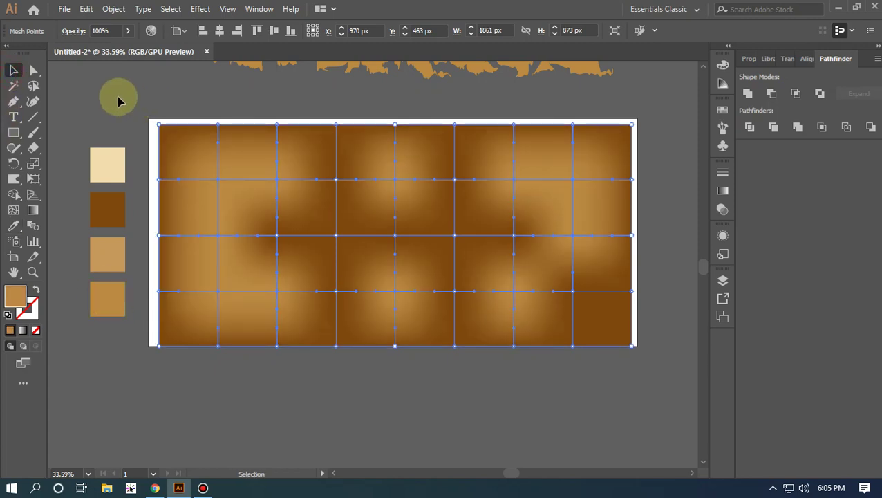
{"action": "left_click", "coordinate": [33, 70]}
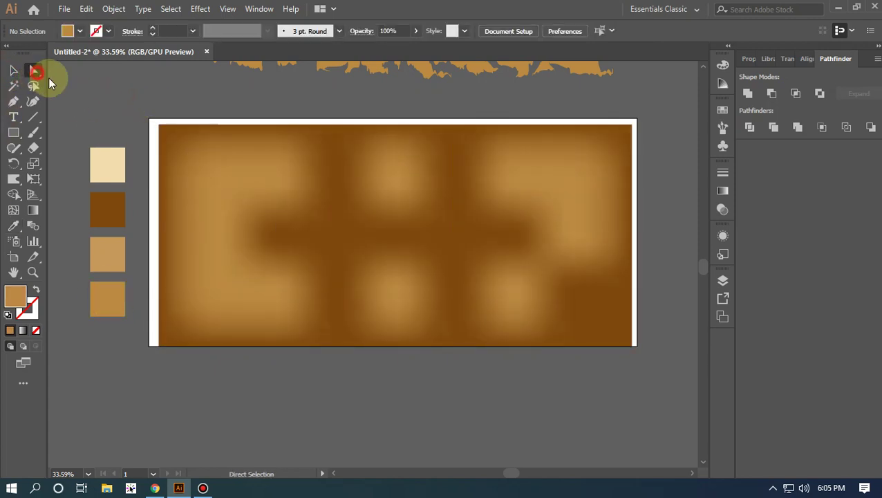
{"action": "left_click", "coordinate": [336, 180]}
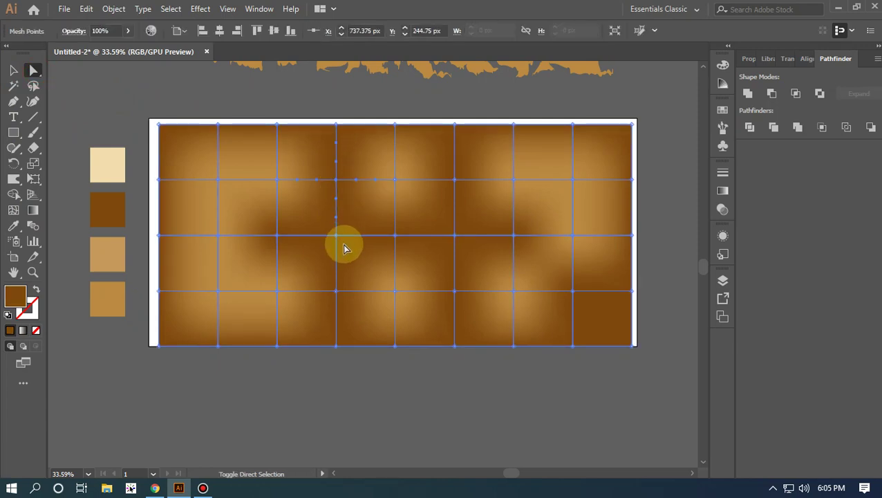
{"action": "left_click", "coordinate": [336, 292]}
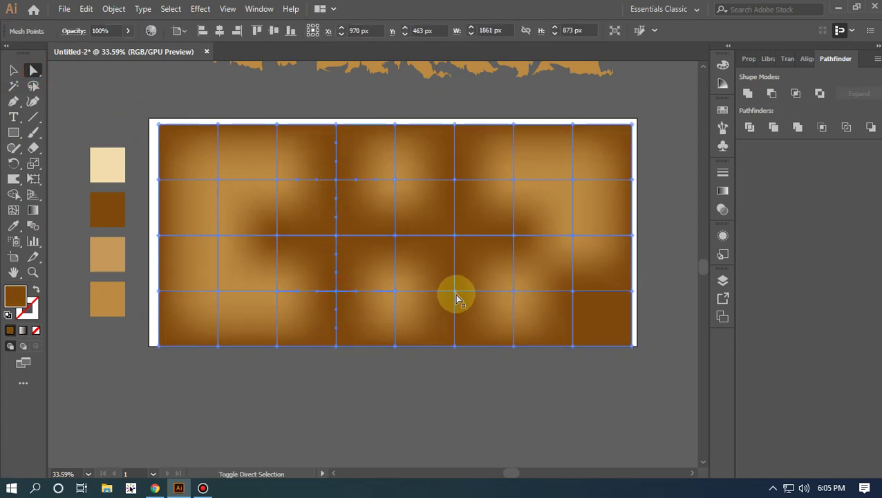
{"action": "left_click", "coordinate": [455, 293]}
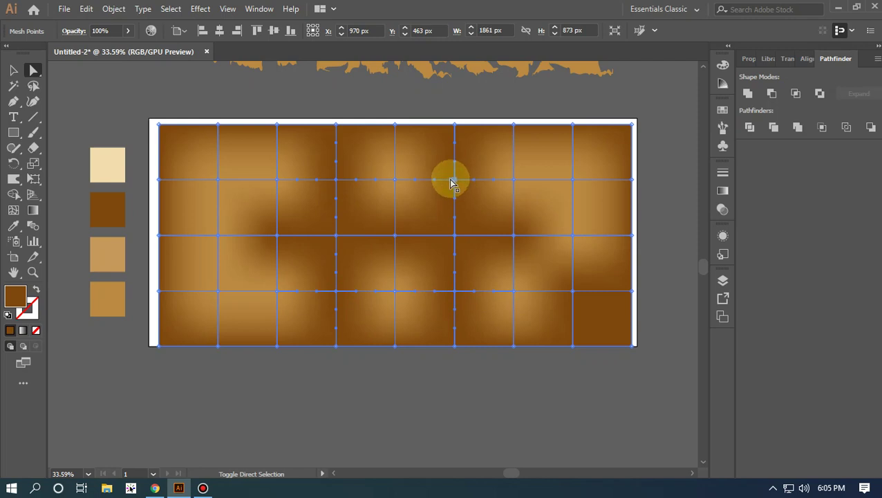
{"action": "left_click", "coordinate": [14, 226]}
{"action": "left_click", "coordinate": [105, 259]}
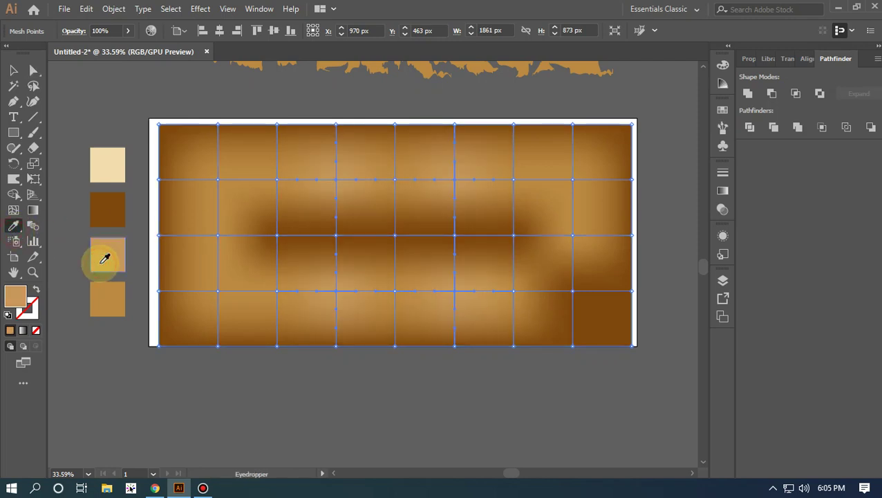
{"action": "left_click", "coordinate": [14, 71]}
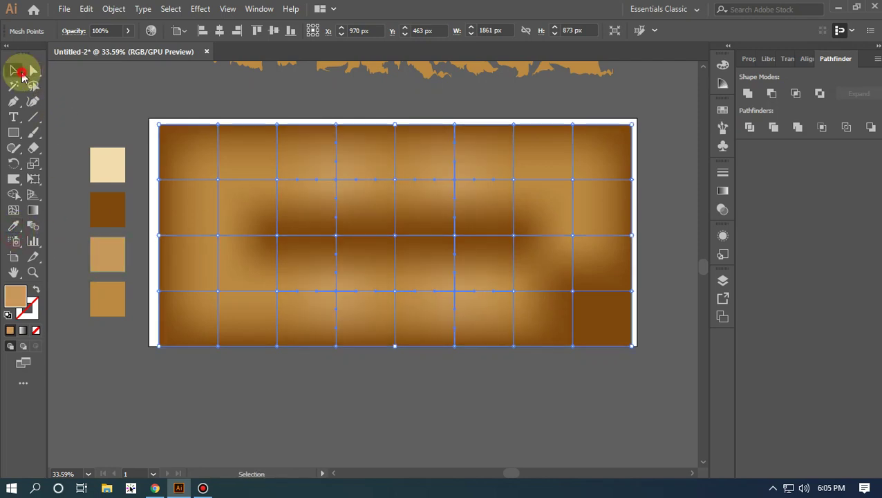
{"action": "left_click", "coordinate": [71, 91]}
Recolour the second, fourth and seventh interior points on the middle grid line and the fifth and sixth on the lower line with the cream sample
{"action": "left_click", "coordinate": [33, 70]}
{"action": "left_click", "coordinate": [238, 207]}
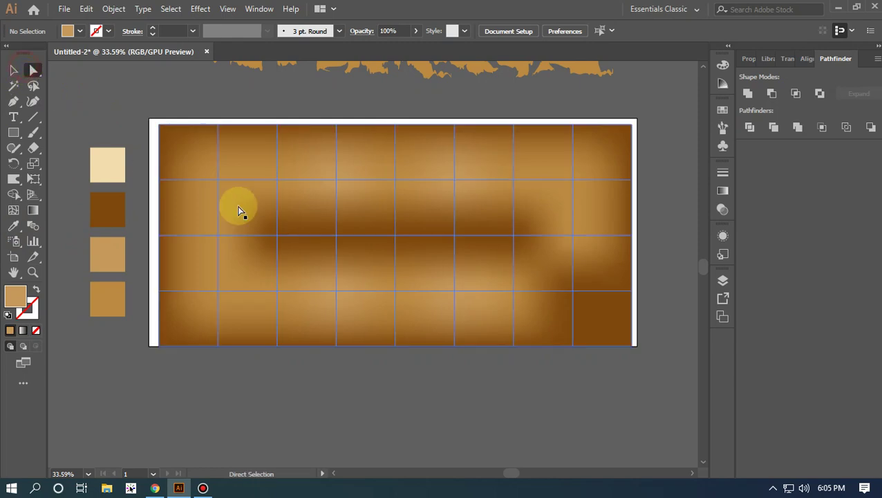
{"action": "left_click", "coordinate": [277, 236]}
{"action": "left_click", "coordinate": [336, 235]}
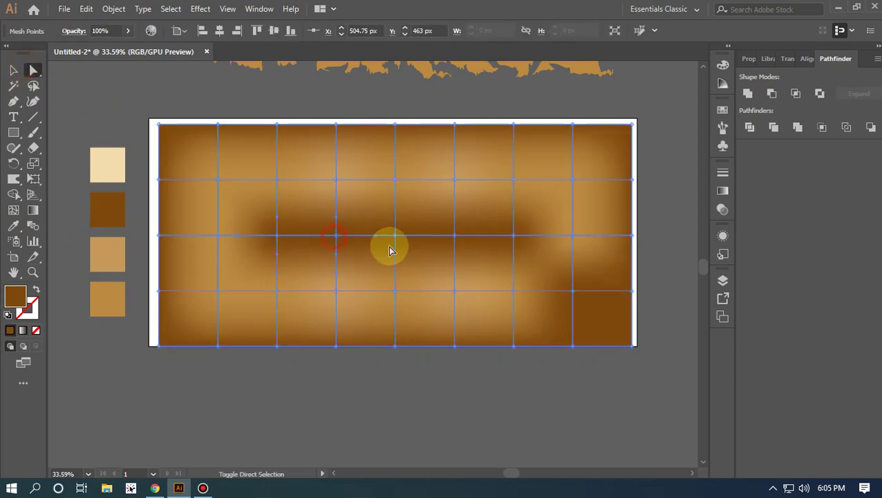
{"action": "left_click_drag", "start_coordinate": [339, 237], "coordinate": [571, 236]}
{"action": "left_click", "coordinate": [13, 226]}
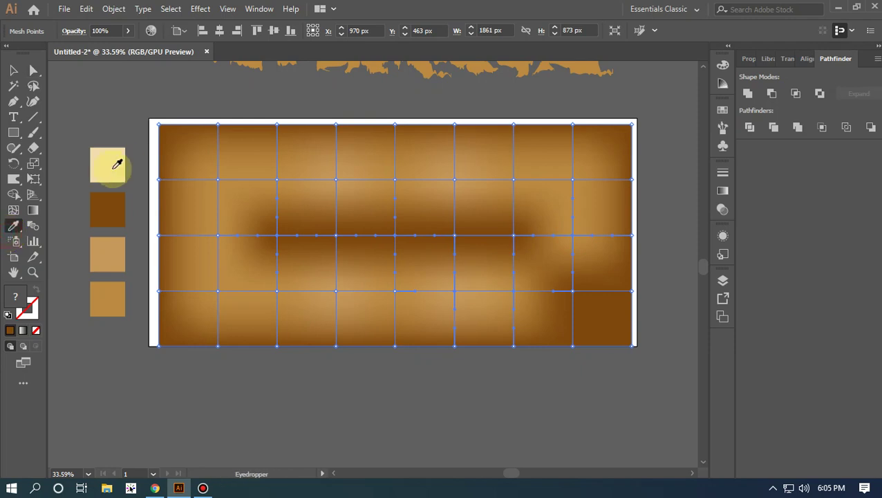
{"action": "left_click", "coordinate": [118, 164]}
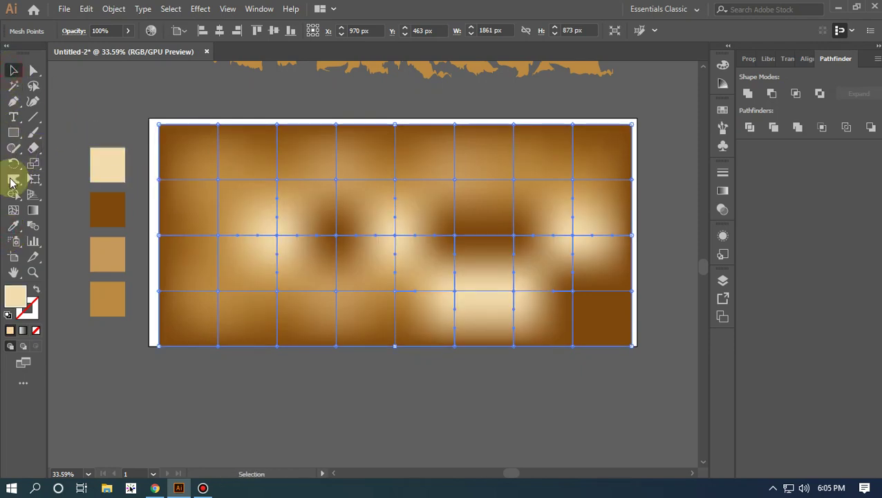
Recolour the remaining dark interior mesh points along the middle grid line with the cream sample
{"action": "left_click", "coordinate": [33, 70]}
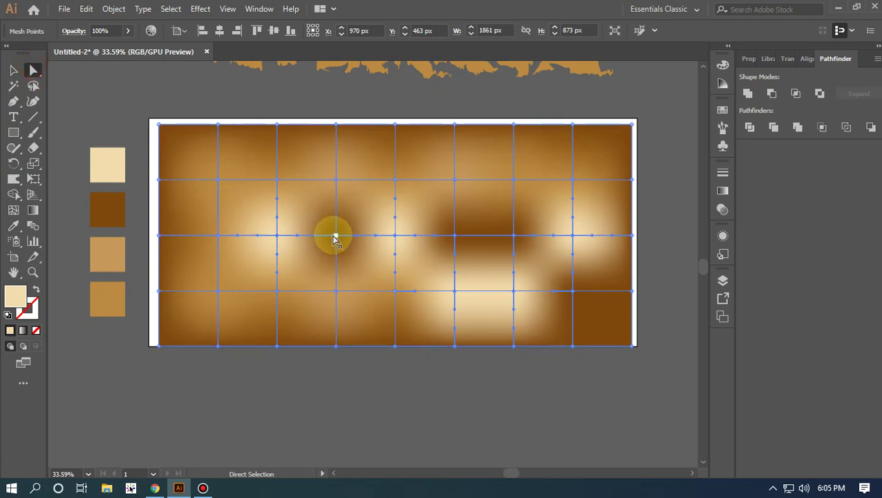
{"action": "left_click_drag", "start_coordinate": [334, 236], "coordinate": [514, 235]}
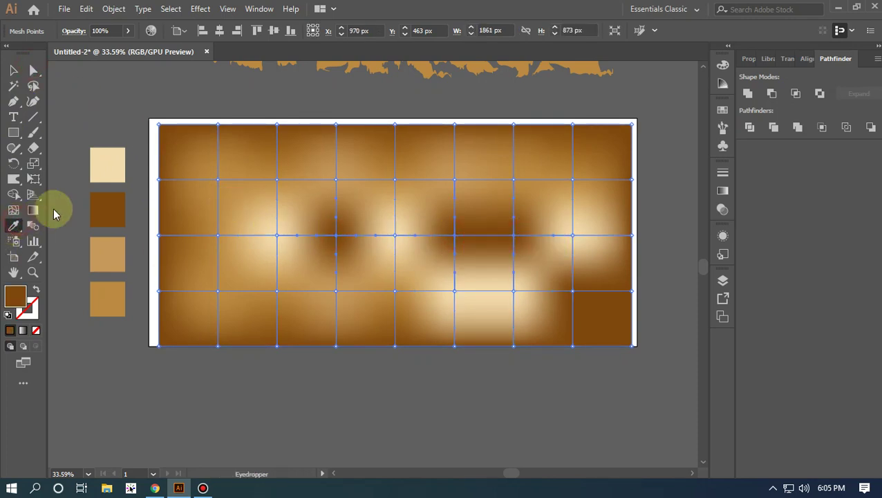
{"action": "left_click", "coordinate": [95, 173]}
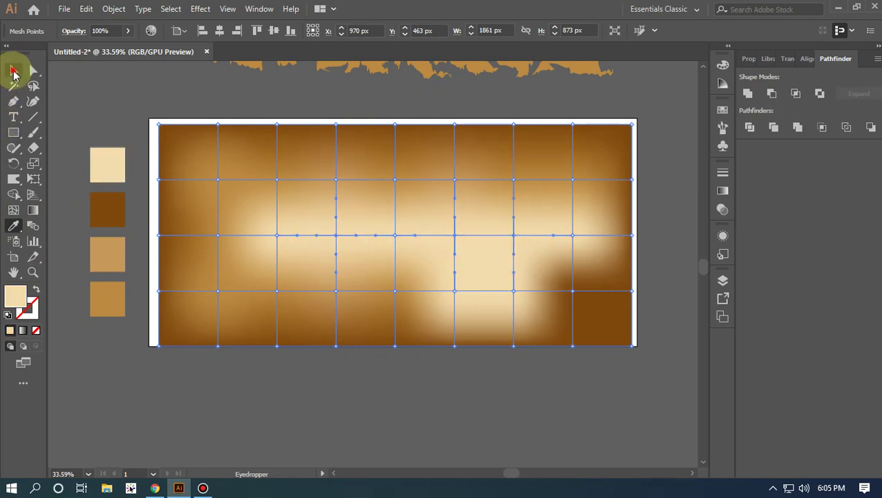
{"action": "left_click", "coordinate": [13, 71]}
{"action": "left_click", "coordinate": [446, 272]}
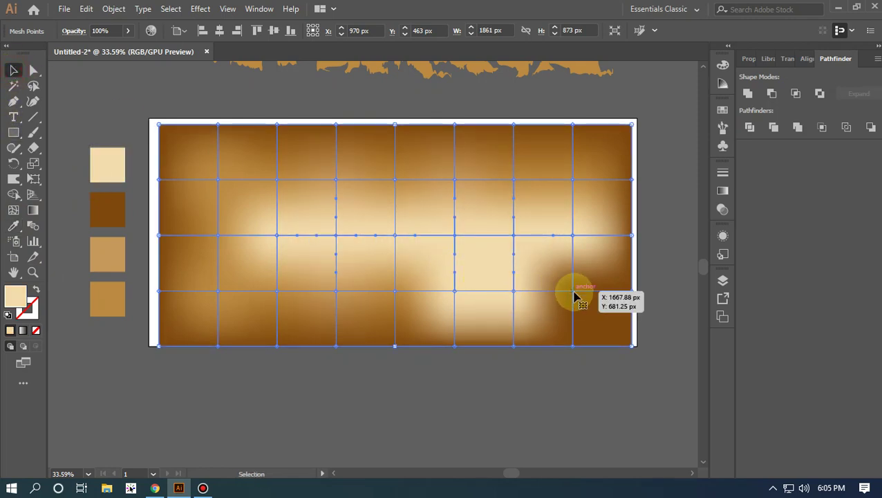
Shift the rightmost interior mesh points on the middle and lower grid lines slightly to bend the grid
{"action": "mouse_move", "coordinate": [573, 295]}
{"action": "left_mouse_down"}
{"action": "mouse_move", "coordinate": [587, 303]}
{"action": "mouse_move", "coordinate": [571, 291]}
{"action": "mouse_move", "coordinate": [579, 286]}
{"action": "left_mouse_up"}
{"action": "key", "text": "ctrl+z"}
{"action": "left_click", "coordinate": [33, 69]}
{"action": "left_click_drag", "start_coordinate": [590, 252], "coordinate": [592, 259]}
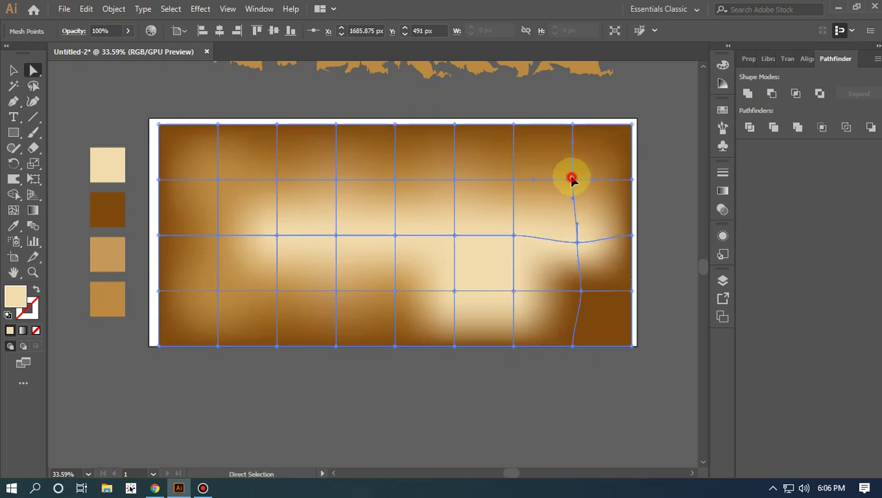
Move the seven interior mesh points of the upper grid line upward by differing amounts to form an uneven wave
{"action": "left_click_drag", "start_coordinate": [572, 178], "coordinate": [585, 159]}
{"action": "left_click_drag", "start_coordinate": [513, 180], "coordinate": [497, 147]}
{"action": "left_click_drag", "start_coordinate": [453, 178], "coordinate": [444, 159]}
{"action": "left_click_drag", "start_coordinate": [397, 180], "coordinate": [390, 156]}
{"action": "left_click_drag", "start_coordinate": [333, 170], "coordinate": [330, 147]}
{"action": "left_click_drag", "start_coordinate": [280, 184], "coordinate": [282, 168]}
{"action": "left_click_drag", "start_coordinate": [219, 181], "coordinate": [209, 172]}
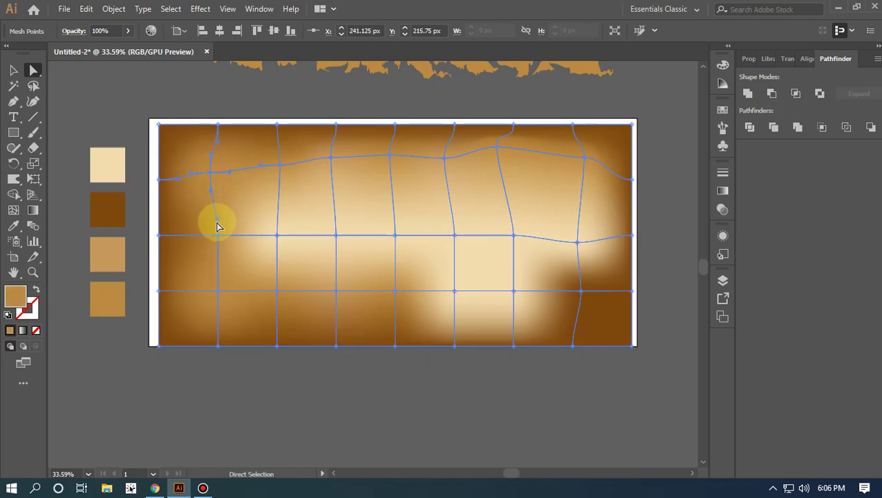
Reposition interior mesh points along the middle and lower grid lines, working from left to right, to make the shading irregular
{"action": "left_click_drag", "start_coordinate": [219, 223], "coordinate": [206, 252]}
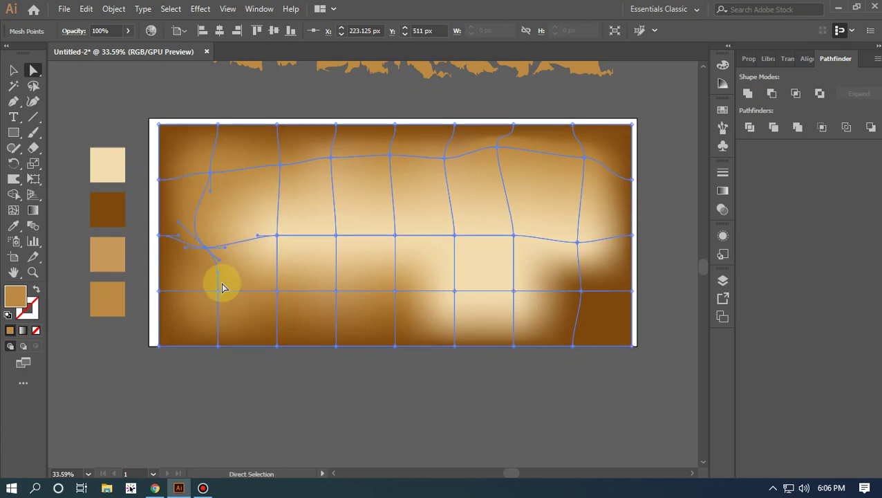
{"action": "left_click_drag", "start_coordinate": [218, 291], "coordinate": [232, 309]}
{"action": "left_click", "coordinate": [284, 293]}
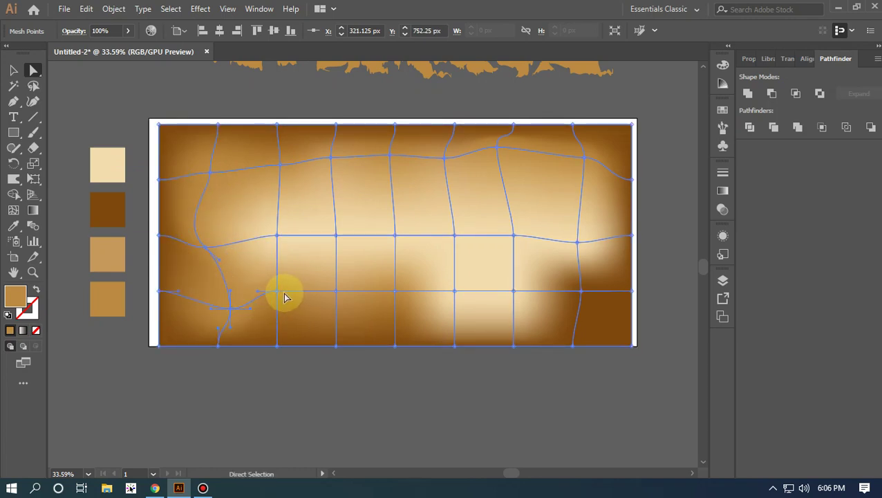
{"action": "left_click_drag", "start_coordinate": [279, 294], "coordinate": [295, 309]}
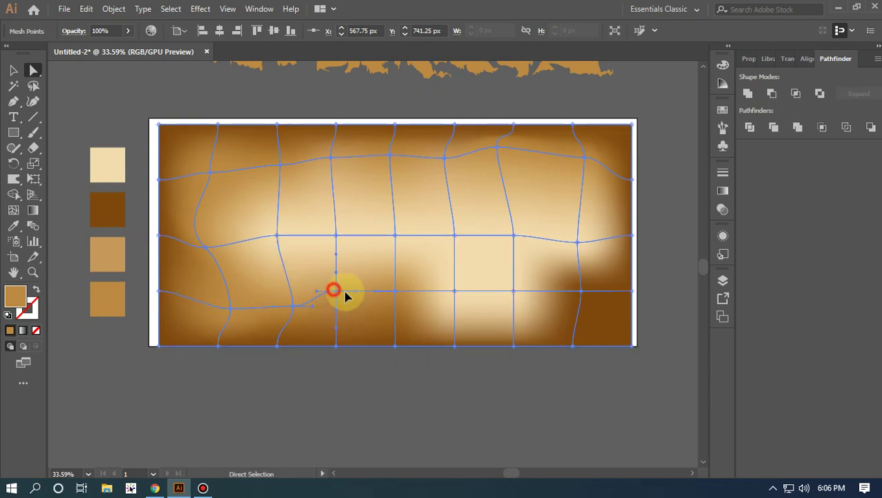
{"action": "left_click_drag", "start_coordinate": [345, 292], "coordinate": [402, 300]}
{"action": "left_click", "coordinate": [411, 278]}
{"action": "left_click", "coordinate": [414, 289]}
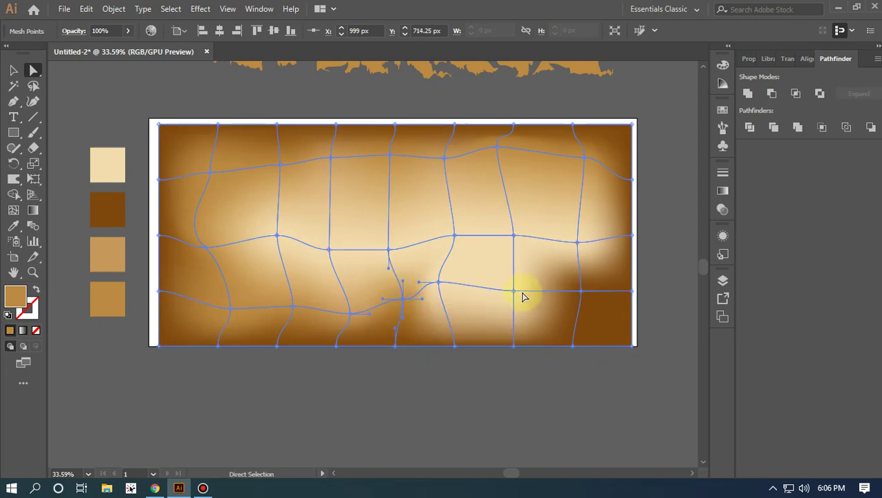
{"action": "left_click_drag", "start_coordinate": [514, 291], "coordinate": [589, 291]}
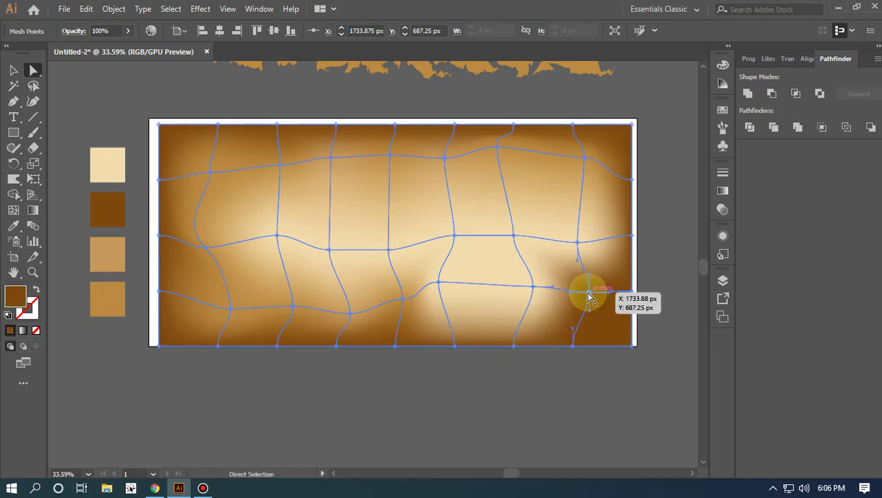
Recolour the dark lower-right interior mesh point with the third sample square's light brown and deselect the mesh
{"action": "left_click", "coordinate": [13, 227]}
{"action": "left_click", "coordinate": [111, 256]}
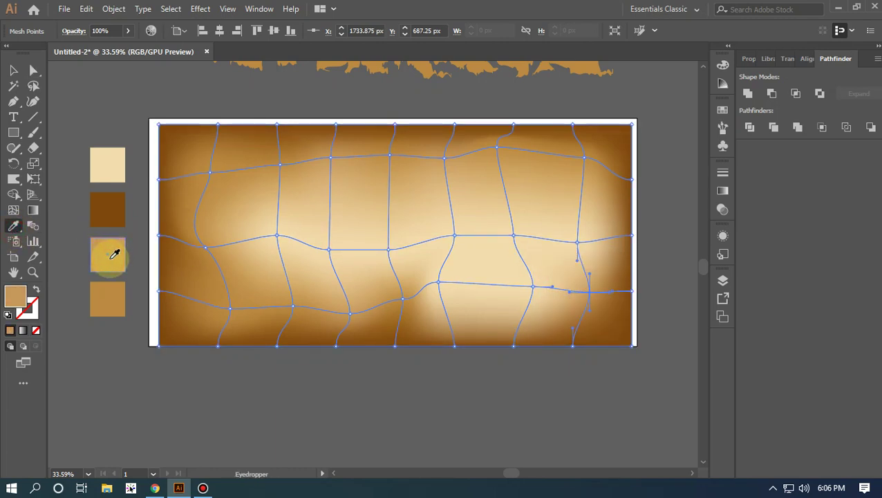
{"action": "left_click", "coordinate": [14, 69]}
{"action": "left_click", "coordinate": [89, 89]}
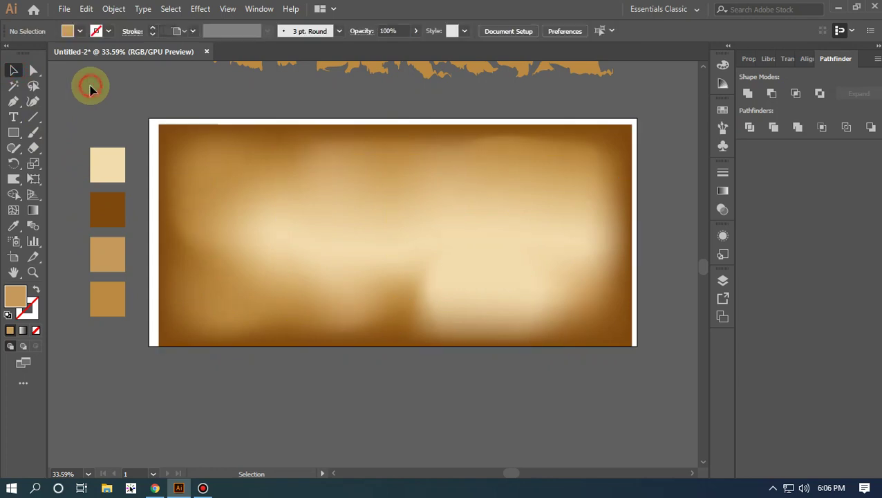
{"action": "left_click", "coordinate": [355, 265]}
{"action": "left_click", "coordinate": [412, 451]}
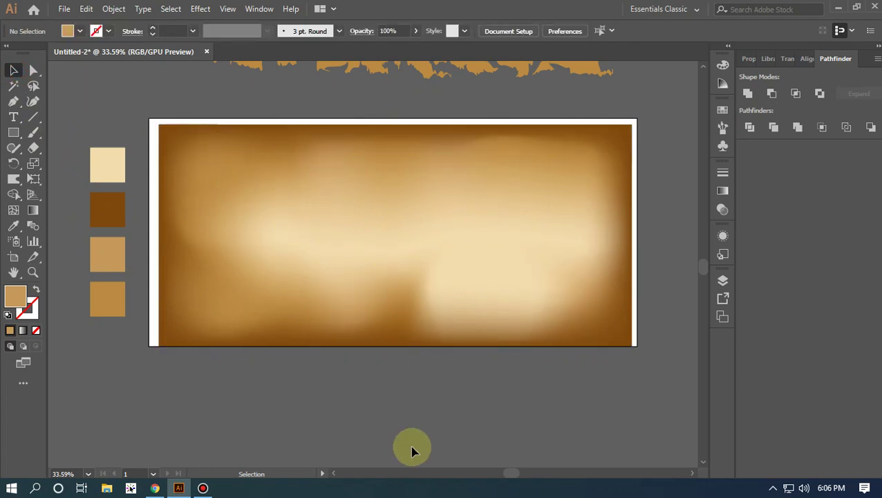
Nudge the mesh rectangle up and left over the torn shape, and try to make a clipping mask from both objects
{"action": "left_click", "coordinate": [406, 304]}
{"action": "left_click_drag", "start_coordinate": [445, 232], "coordinate": [441, 229]}
{"action": "left_click_drag", "start_coordinate": [383, 97], "coordinate": [473, 420]}
{"action": "right_click", "coordinate": [419, 205]}
{"action": "left_click", "coordinate": [522, 298]}
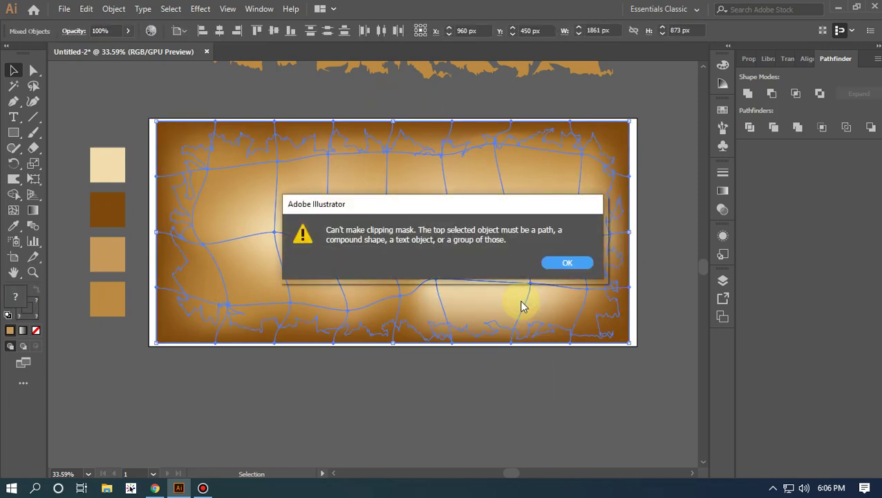
{"action": "left_click", "coordinate": [566, 262]}
Send the gradient mesh behind the torn-edged shape and clip it to the torn outline with a clipping mask
{"action": "left_click", "coordinate": [490, 211]}
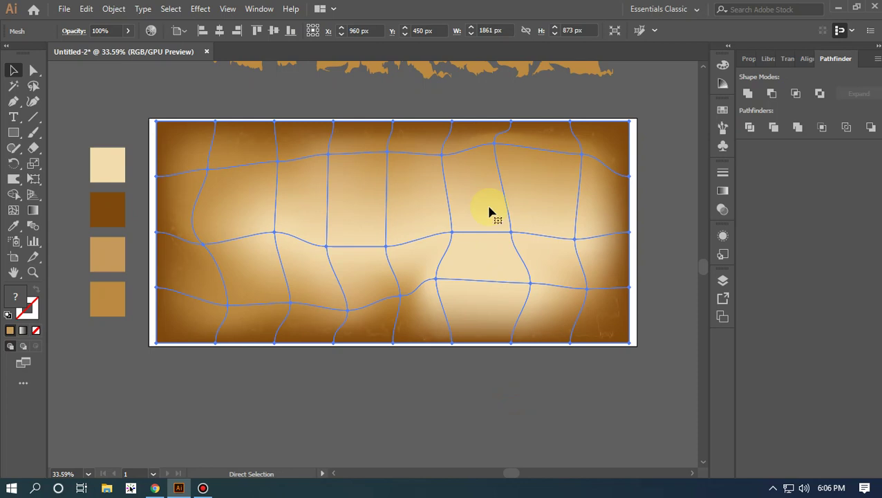
{"action": "left_click", "coordinate": [440, 387]}
{"action": "left_click_drag", "start_coordinate": [376, 394], "coordinate": [429, 217]}
{"action": "right_click", "coordinate": [430, 217]}
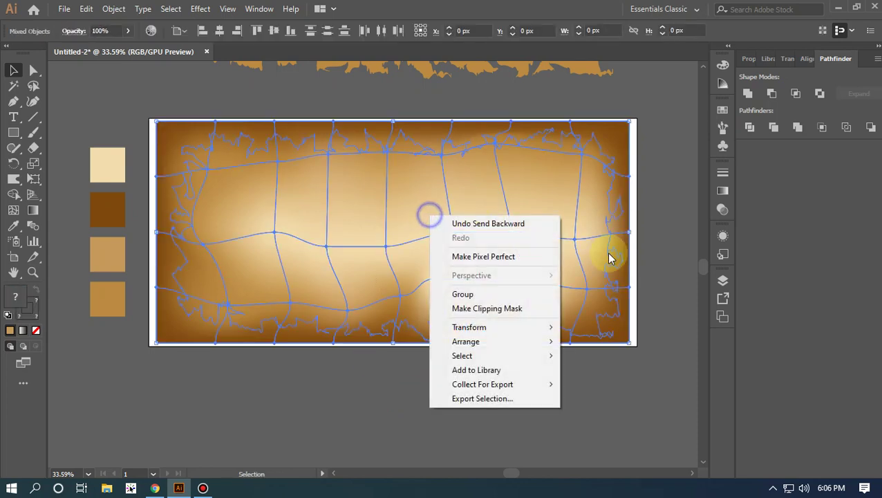
{"action": "left_click", "coordinate": [515, 309]}
{"action": "left_click", "coordinate": [515, 261]}
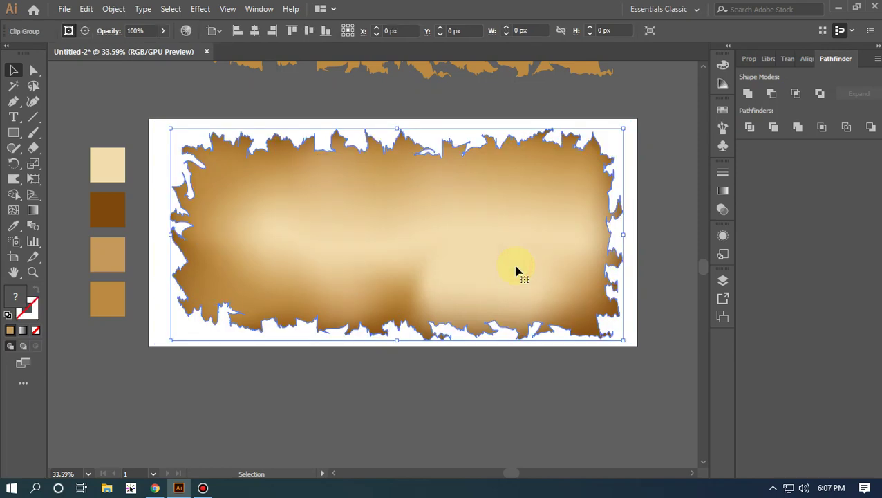
{"action": "left_click", "coordinate": [494, 420]}
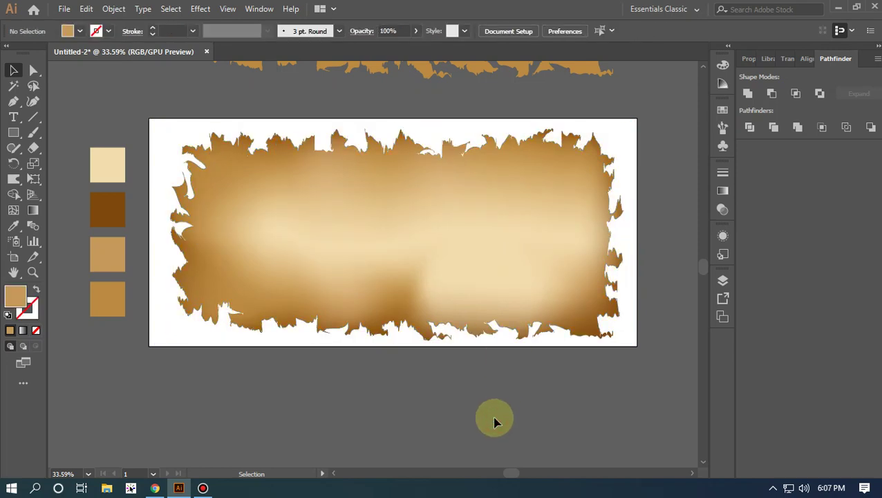
{"action": "left_click_drag", "start_coordinate": [553, 408], "coordinate": [518, 420]}
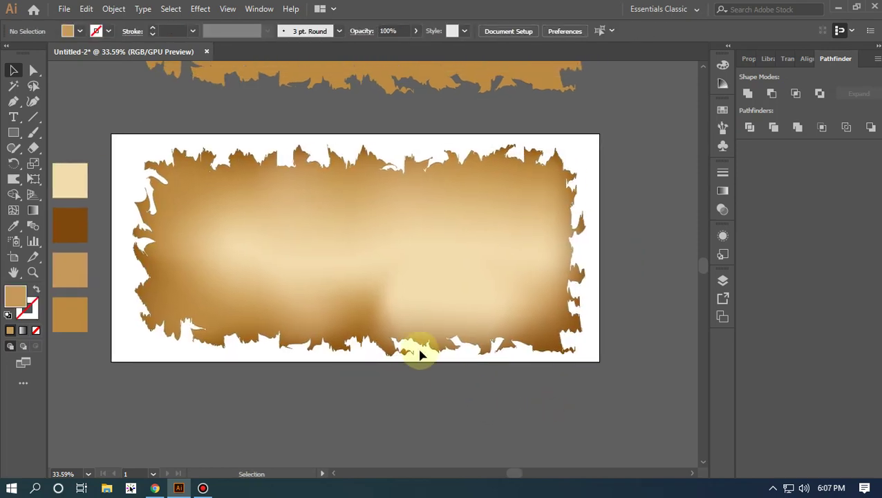
{"action": "right_click", "coordinate": [341, 269]}
{"action": "left_click", "coordinate": [306, 239]}
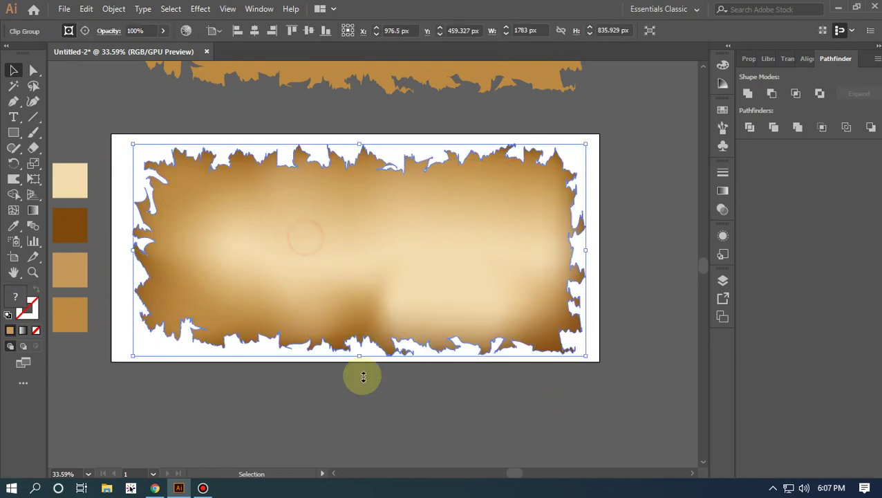
{"action": "left_click", "coordinate": [369, 407]}
{"action": "left_click_drag", "start_coordinate": [508, 400], "coordinate": [496, 412]}
{"action": "left_click_drag", "start_coordinate": [559, 168], "coordinate": [549, 246]}
{"action": "left_click", "coordinate": [508, 141]}
Deselect the clipped torn-paper artwork and bring up the document's brushes
{"action": "left_click_drag", "start_coordinate": [608, 202], "coordinate": [413, 122]}
{"action": "left_click", "coordinate": [429, 185]}
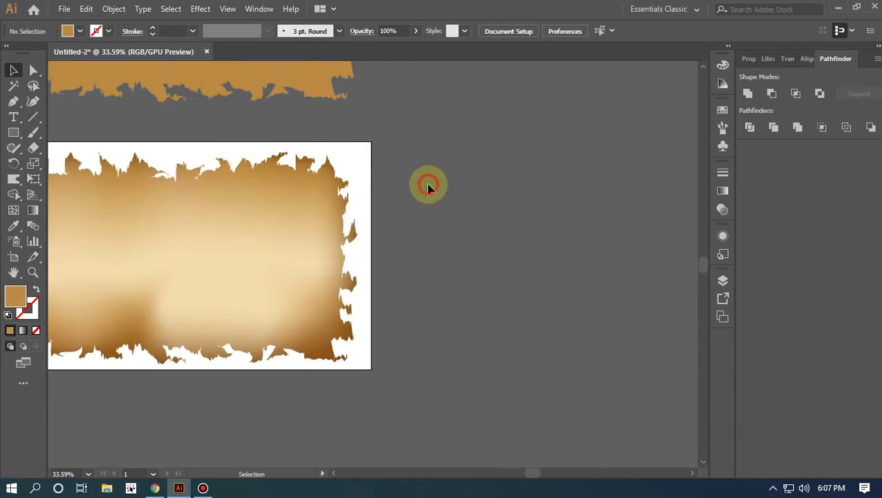
{"action": "left_click", "coordinate": [720, 143]}
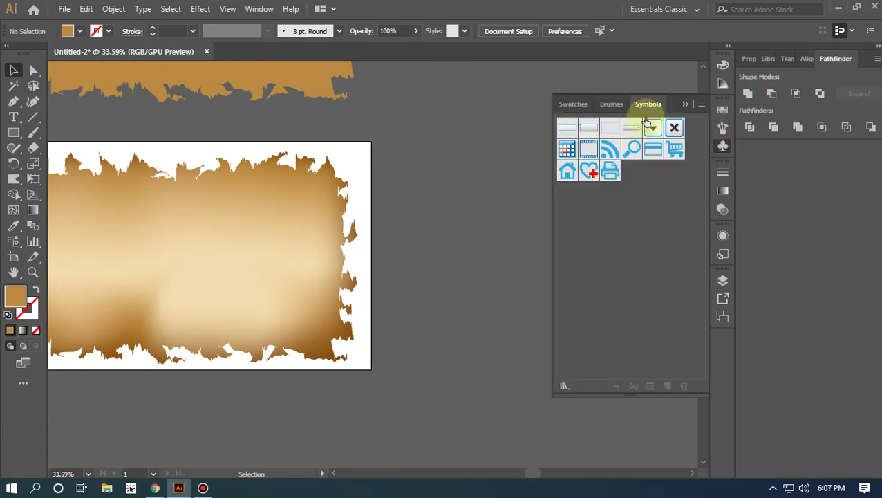
{"action": "left_click", "coordinate": [621, 107]}
{"action": "left_click", "coordinate": [701, 104]}
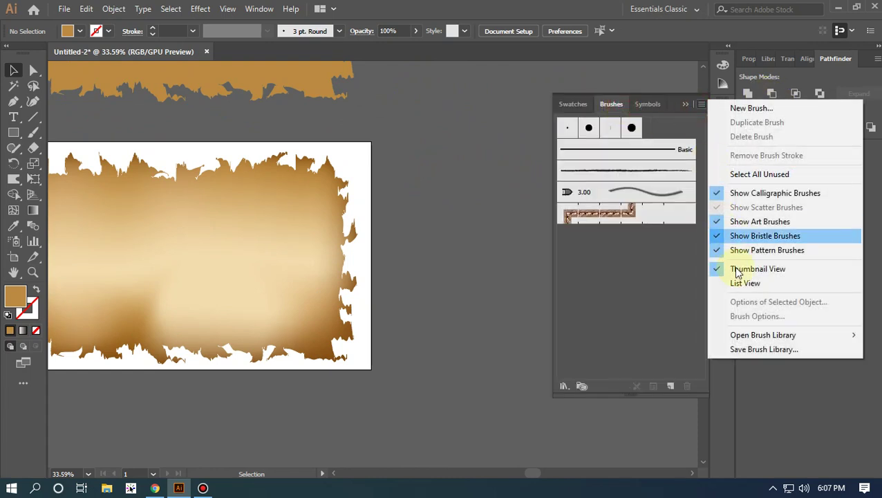
{"action": "left_click", "coordinate": [636, 339]}
Open the Bristle Brush Library and enlarge it to examine its brushes
{"action": "left_click", "coordinate": [564, 386]}
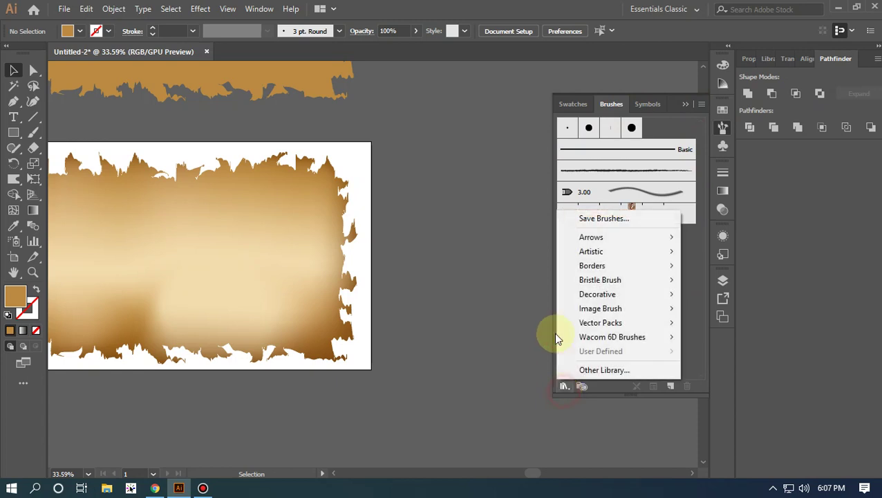
{"action": "mouse_move", "coordinate": [643, 287]}
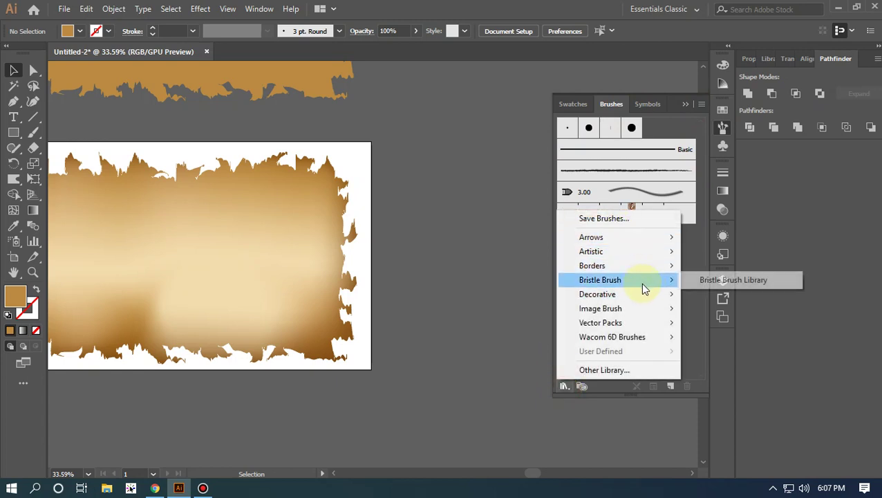
{"action": "left_click", "coordinate": [716, 280]}
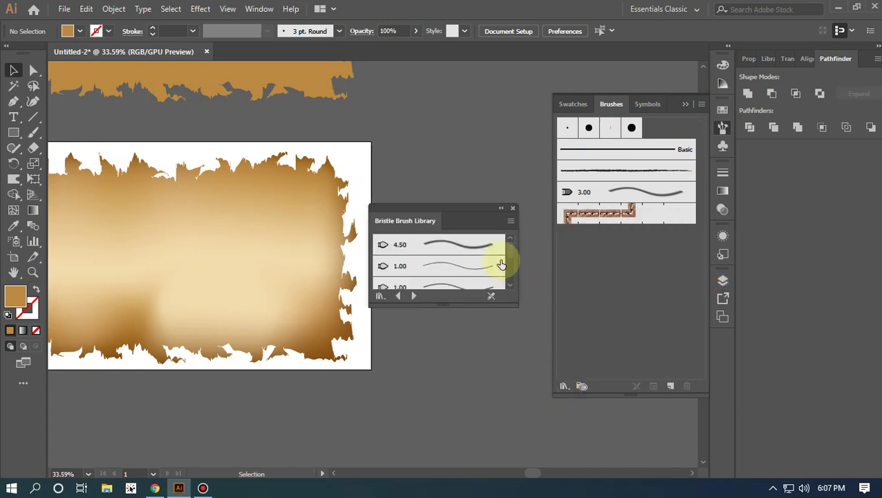
{"action": "scroll", "coordinate": [513, 255], "scroll_direction": "down", "scroll_amount": 5}
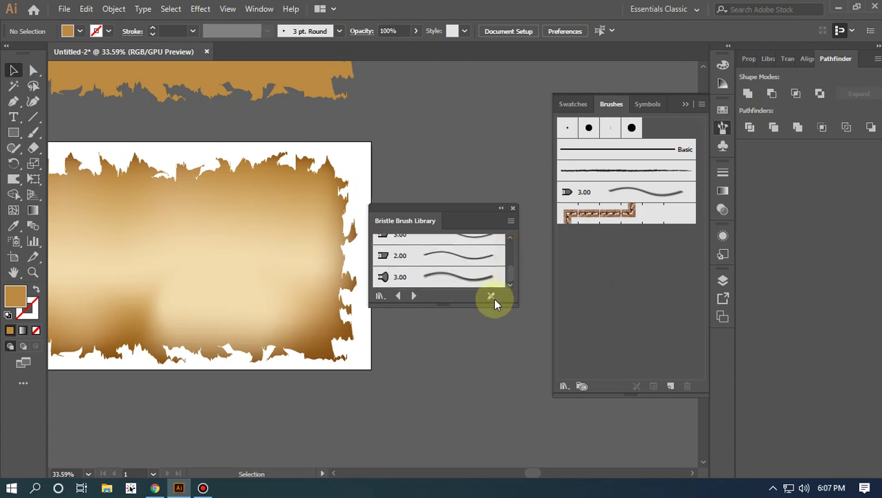
{"action": "left_click_drag", "start_coordinate": [501, 311], "coordinate": [499, 419]}
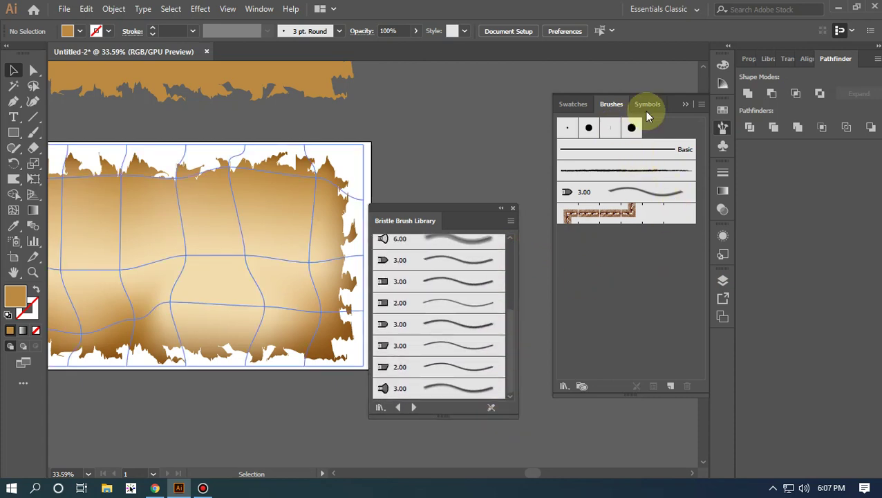
{"action": "left_click", "coordinate": [567, 387]}
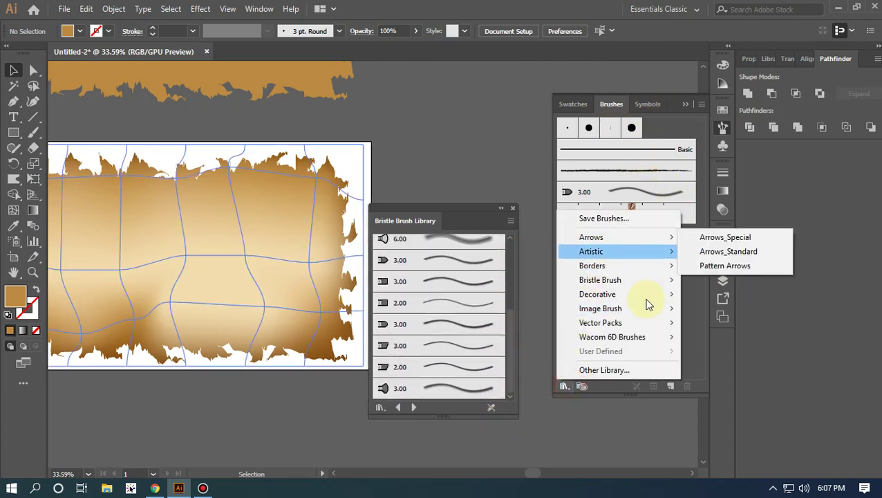
{"action": "left_click", "coordinate": [640, 370]}
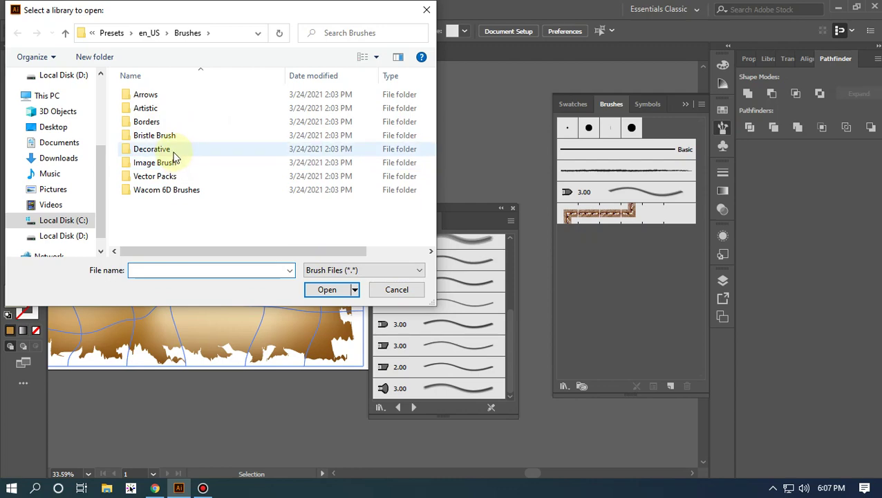
{"action": "left_click", "coordinate": [174, 153]}
{"action": "double_click", "coordinate": [173, 152]}
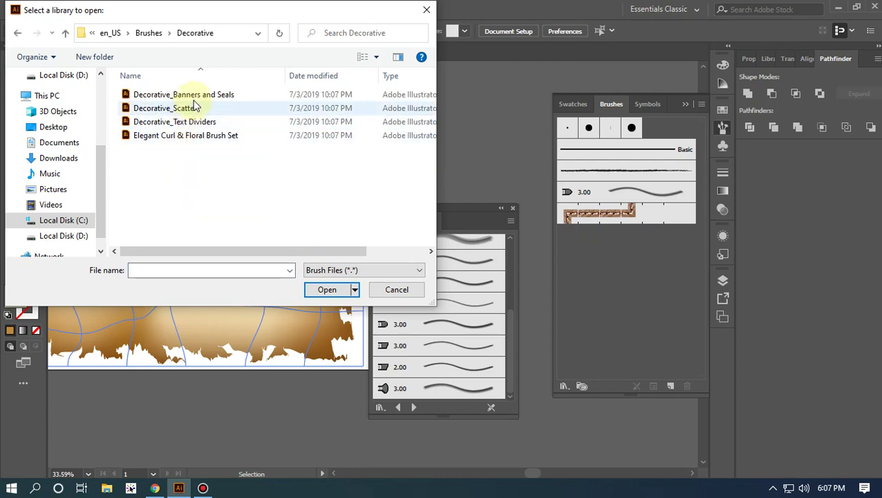
{"action": "left_click", "coordinate": [394, 290]}
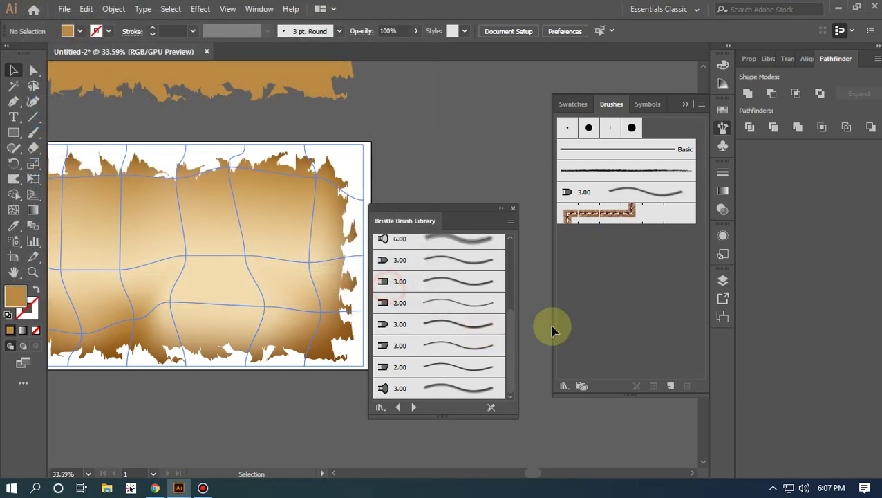
{"action": "left_click", "coordinate": [513, 209]}
Open the Grunge brushes vector pack, add two dry-edged grunge brushes to the document's brushes and close the library
{"action": "left_click", "coordinate": [564, 385]}
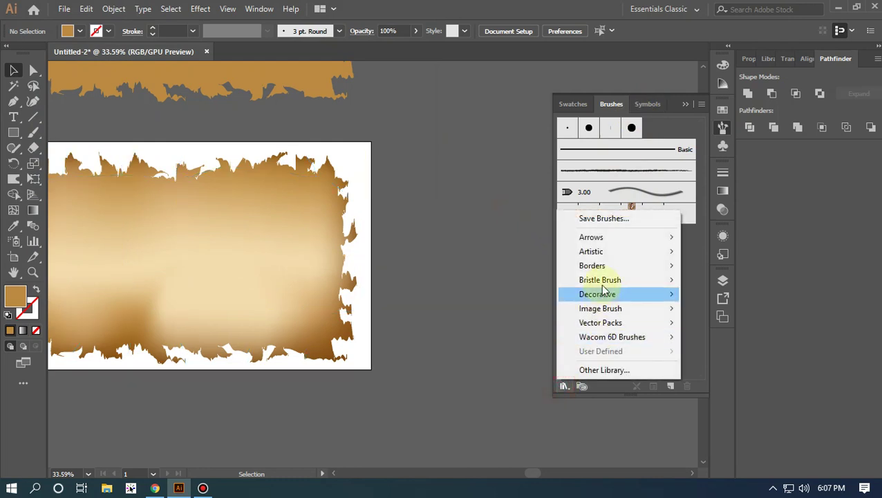
{"action": "mouse_move", "coordinate": [666, 325]}
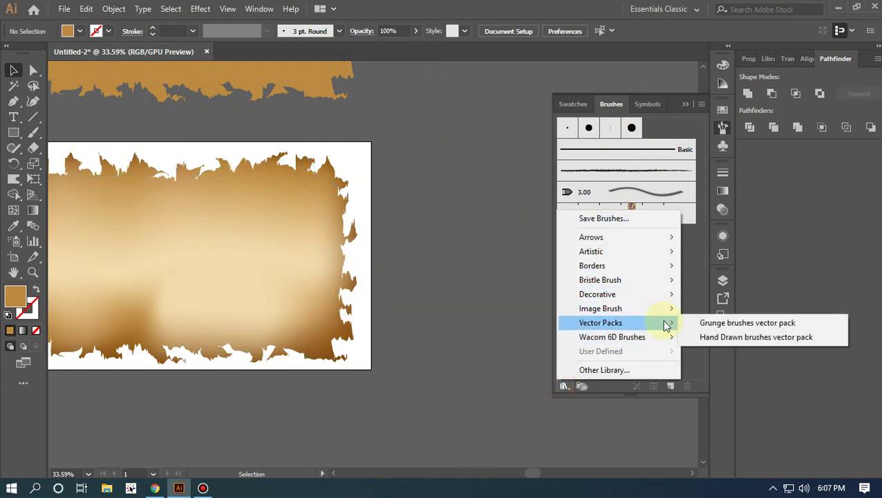
{"action": "left_click", "coordinate": [725, 322]}
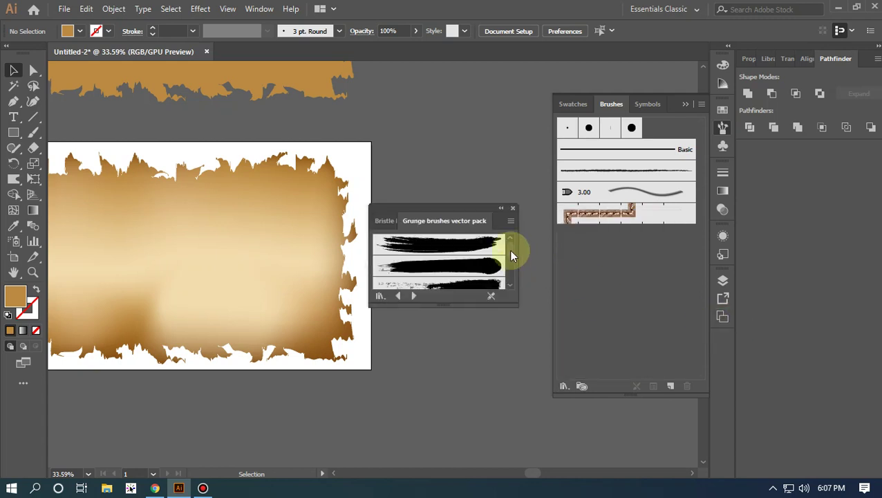
{"action": "left_click_drag", "start_coordinate": [509, 249], "coordinate": [511, 278]}
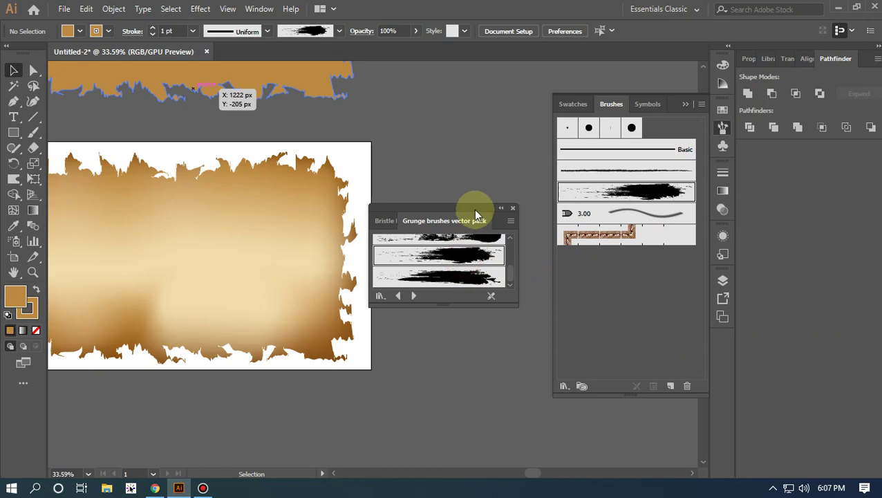
{"action": "left_click_drag", "start_coordinate": [475, 214], "coordinate": [518, 225]}
{"action": "left_click_drag", "start_coordinate": [553, 281], "coordinate": [553, 261]}
{"action": "left_click", "coordinate": [521, 289]}
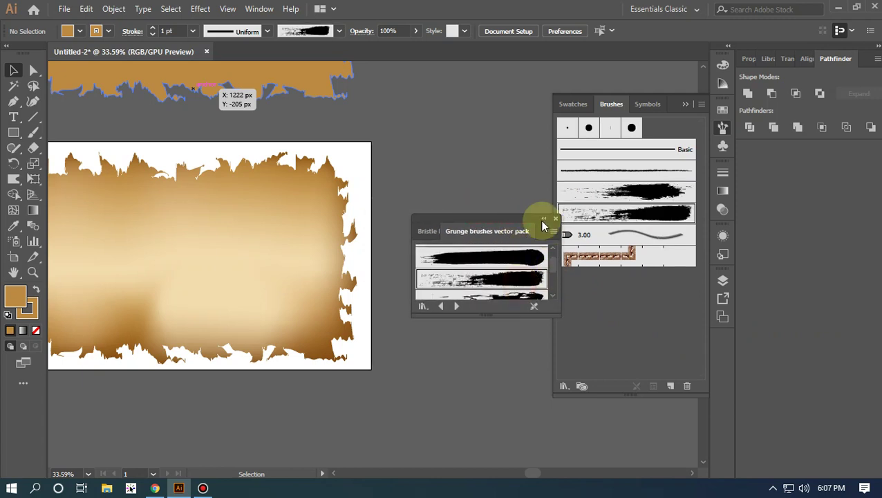
{"action": "left_click", "coordinate": [556, 219]}
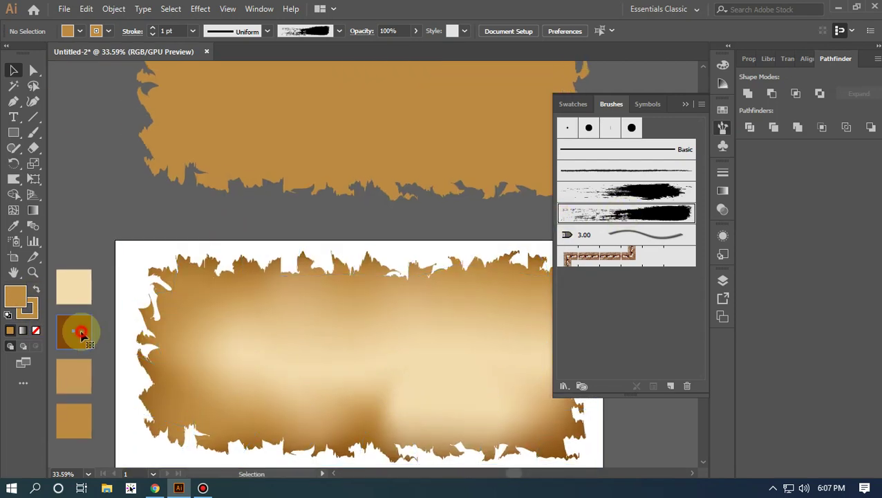
Pick up the dark brown of the second sample square and choose the first added grunge brush for the Paintbrush tool
{"action": "left_click", "coordinate": [80, 334]}
{"action": "left_click", "coordinate": [14, 226]}
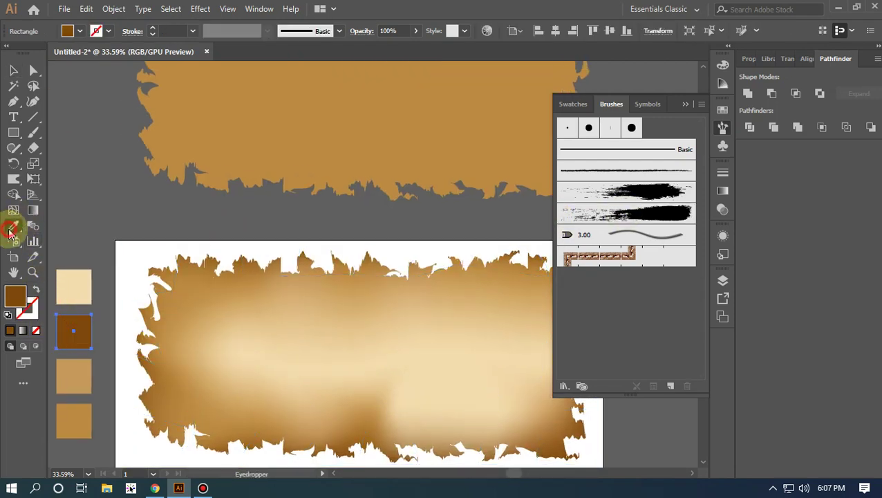
{"action": "left_click", "coordinate": [13, 70]}
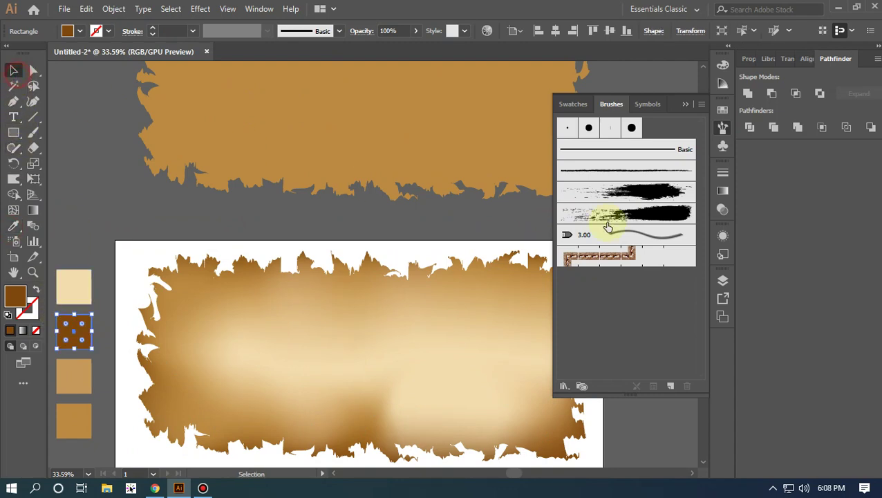
{"action": "left_click", "coordinate": [664, 198]}
{"action": "left_click", "coordinate": [33, 132]}
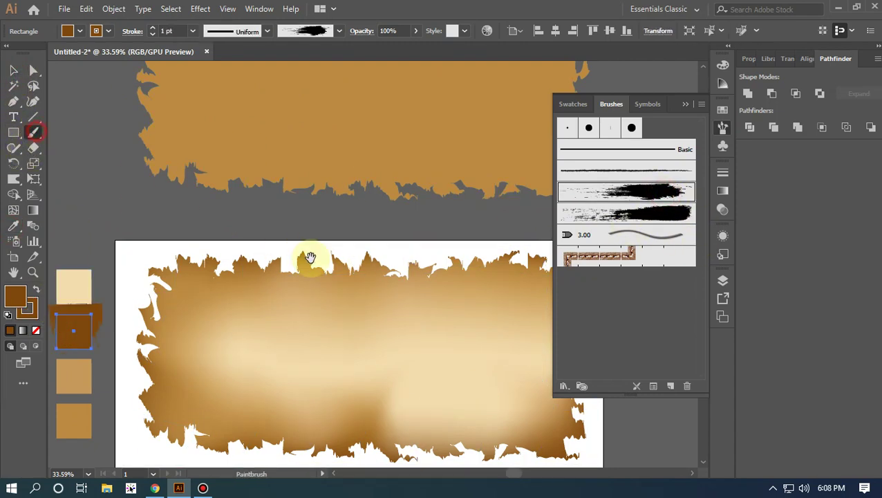
Paint dark brown diagonal grunge strokes across the paper's upper-right corner, middle, lower edge and lower-right corner
{"action": "mouse_move", "coordinate": [313, 257]}
{"action": "left_mouse_down"}
{"action": "mouse_move", "coordinate": [231, 168]}
{"action": "mouse_move", "coordinate": [384, 153]}
{"action": "mouse_move", "coordinate": [392, 197]}
{"action": "mouse_move", "coordinate": [479, 212]}
{"action": "left_mouse_up"}
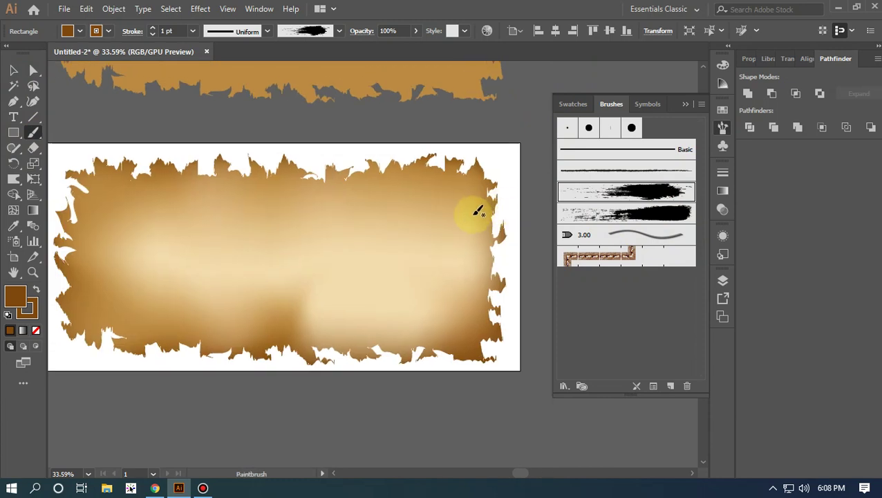
{"action": "left_click_drag", "start_coordinate": [382, 271], "coordinate": [497, 132]}
{"action": "left_click_drag", "start_coordinate": [386, 142], "coordinate": [314, 365]}
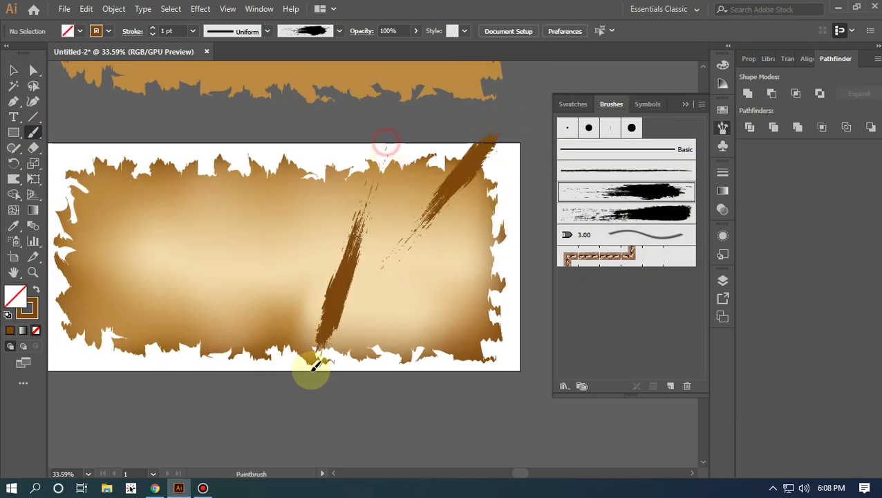
{"action": "left_click_drag", "start_coordinate": [253, 203], "coordinate": [160, 434]}
{"action": "left_click_drag", "start_coordinate": [123, 257], "coordinate": [316, 449]}
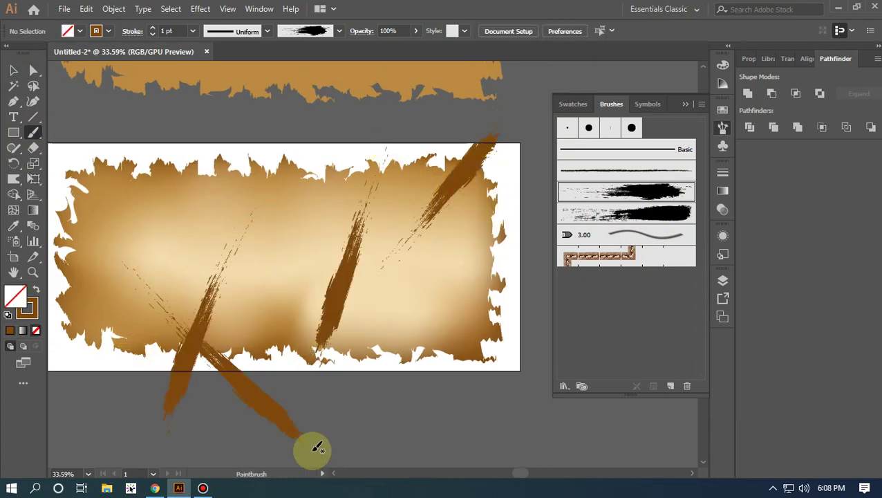
{"action": "left_click_drag", "start_coordinate": [367, 374], "coordinate": [488, 308]}
{"action": "left_click_drag", "start_coordinate": [438, 270], "coordinate": [536, 411]}
{"action": "left_click_drag", "start_coordinate": [398, 243], "coordinate": [342, 388]}
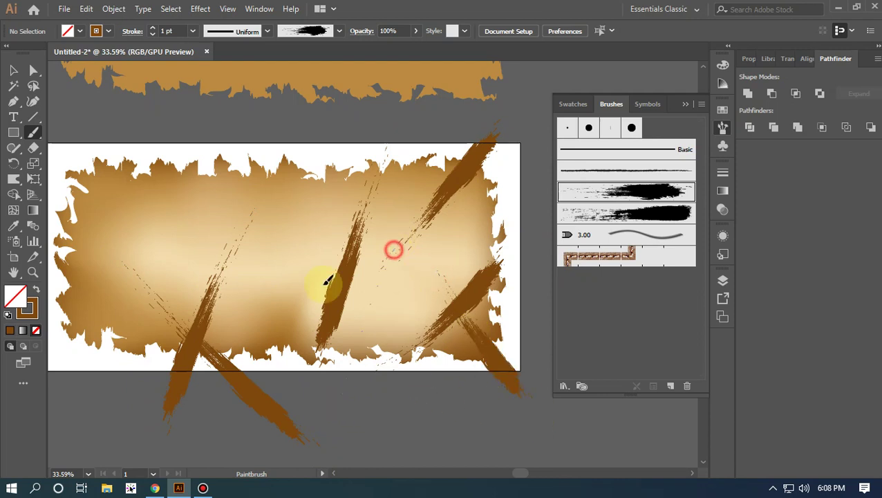
{"action": "left_click_drag", "start_coordinate": [239, 387], "coordinate": [227, 457]}
{"action": "left_click_drag", "start_coordinate": [154, 353], "coordinate": [120, 430]}
Paint further dark brown grunge strokes over the paper's left edge and its upper-left and lower-left corners
{"action": "left_click_drag", "start_coordinate": [177, 276], "coordinate": [232, 302]}
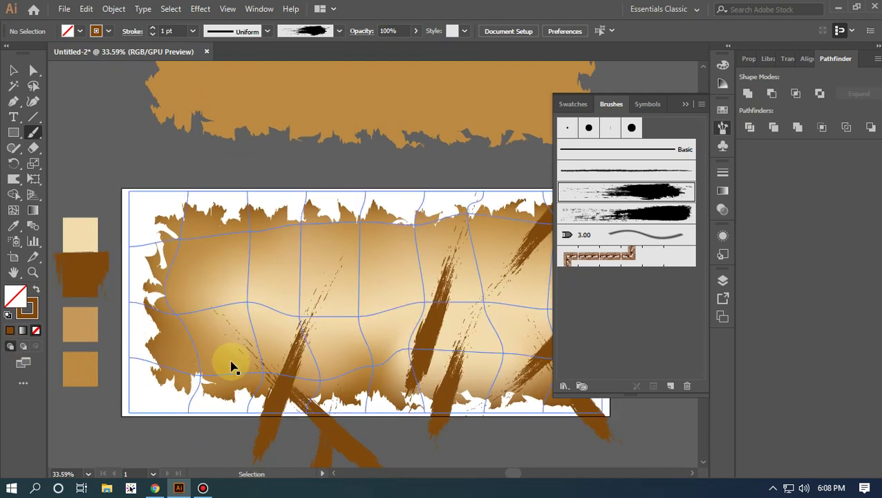
{"action": "left_click_drag", "start_coordinate": [235, 354], "coordinate": [171, 457]}
{"action": "left_click_drag", "start_coordinate": [211, 319], "coordinate": [164, 353]}
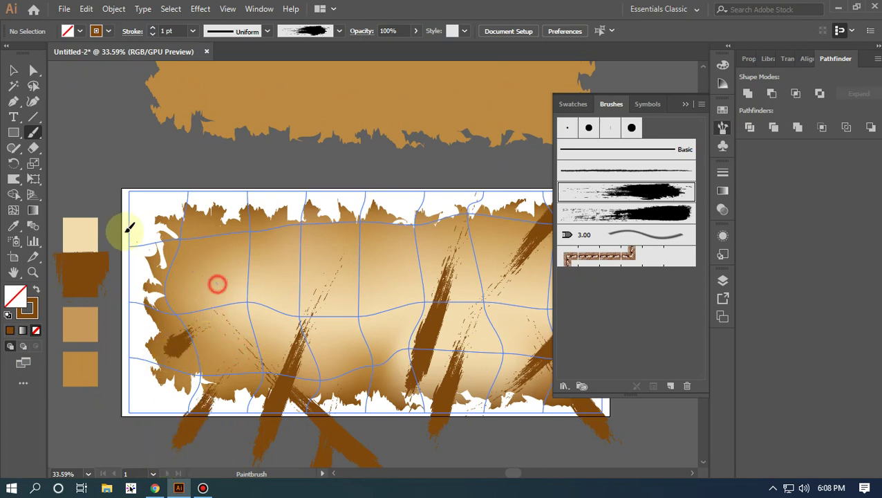
{"action": "left_click_drag", "start_coordinate": [128, 230], "coordinate": [129, 231]}
{"action": "left_click_drag", "start_coordinate": [266, 325], "coordinate": [226, 154]}
Switch to the second grunge brush and paint more dark brown diagonal strokes around the paper's left, lower, upper and right edges
{"action": "left_click", "coordinate": [632, 213]}
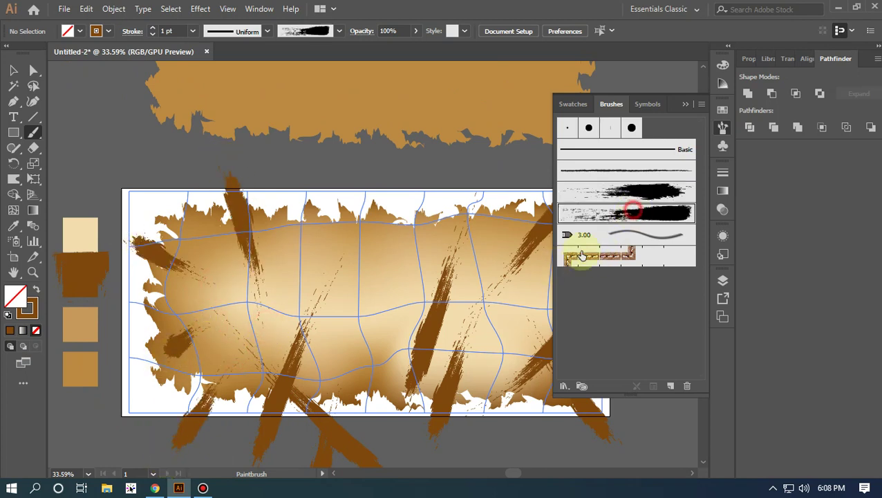
{"action": "left_click_drag", "start_coordinate": [216, 272], "coordinate": [198, 268]}
{"action": "left_click_drag", "start_coordinate": [165, 367], "coordinate": [163, 369]}
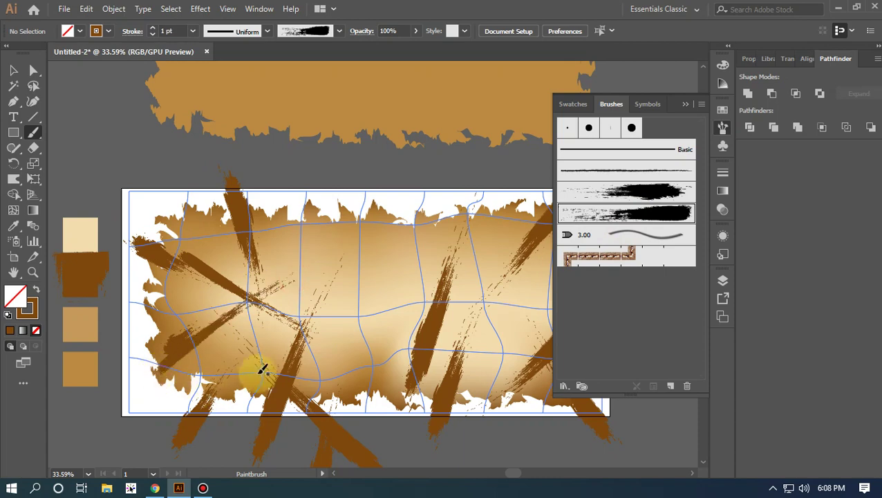
{"action": "left_click_drag", "start_coordinate": [367, 407], "coordinate": [211, 355]}
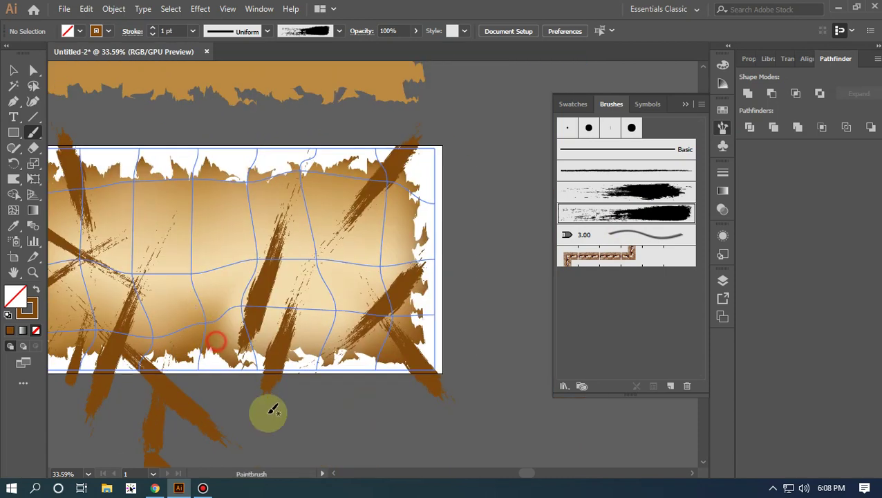
{"action": "left_click_drag", "start_coordinate": [325, 371], "coordinate": [375, 444]}
{"action": "left_click_drag", "start_coordinate": [351, 311], "coordinate": [432, 443]}
{"action": "mouse_move", "coordinate": [400, 244]}
{"action": "left_mouse_down"}
{"action": "mouse_move", "coordinate": [474, 227]}
{"action": "mouse_move", "coordinate": [372, 206]}
{"action": "left_mouse_up"}
{"action": "left_click_drag", "start_coordinate": [260, 202], "coordinate": [54, 106]}
{"action": "mouse_move", "coordinate": [166, 211]}
{"action": "left_mouse_down"}
{"action": "mouse_move", "coordinate": [138, 168]}
{"action": "mouse_move", "coordinate": [98, 139]}
{"action": "left_mouse_up"}
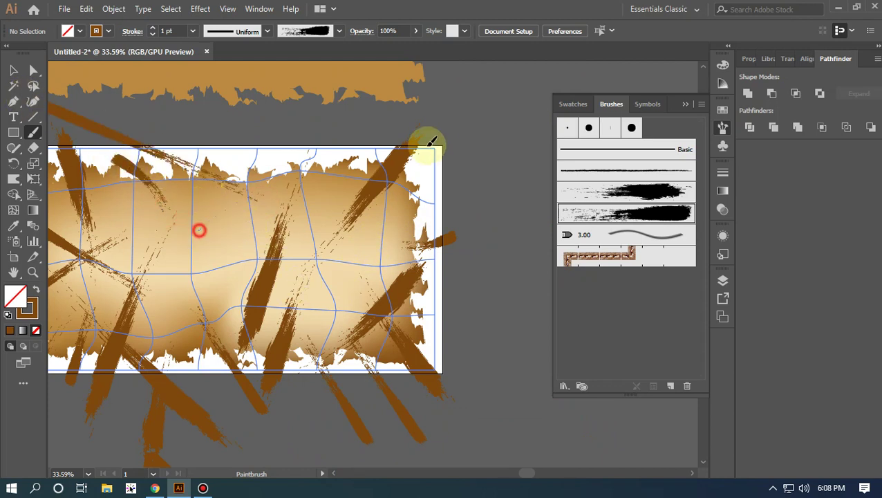
{"action": "left_click_drag", "start_coordinate": [431, 142], "coordinate": [200, 225]}
{"action": "left_click_drag", "start_coordinate": [453, 228], "coordinate": [315, 254]}
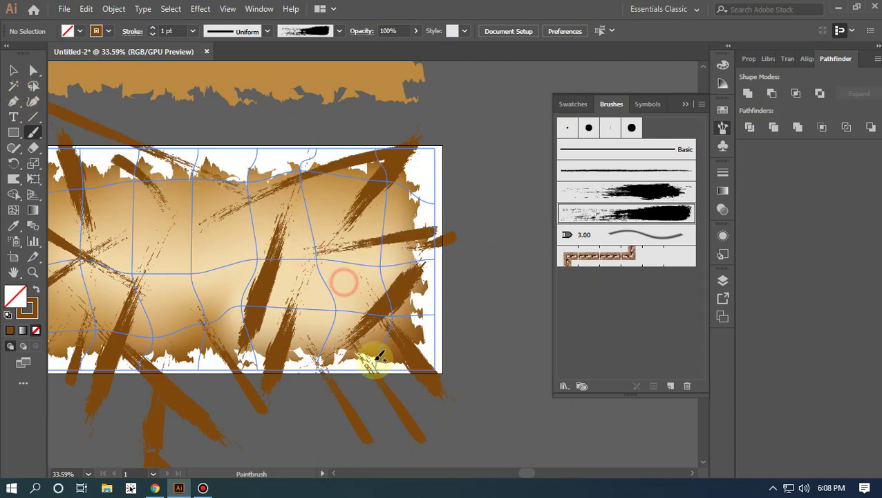
Set the stroke weight to 6 pt and paint one broad grunge stroke from the paper's centre right to its lower-left corner
{"action": "scroll", "coordinate": [211, 311], "scroll_direction": "up", "scroll_amount": 1}
{"action": "scroll", "coordinate": [210, 311], "scroll_direction": "left", "scroll_amount": 2}
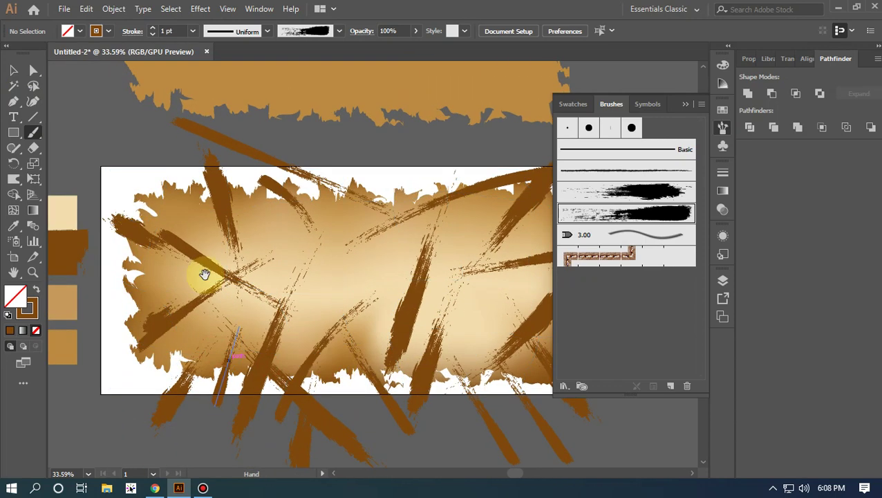
{"action": "left_click", "coordinate": [13, 70]}
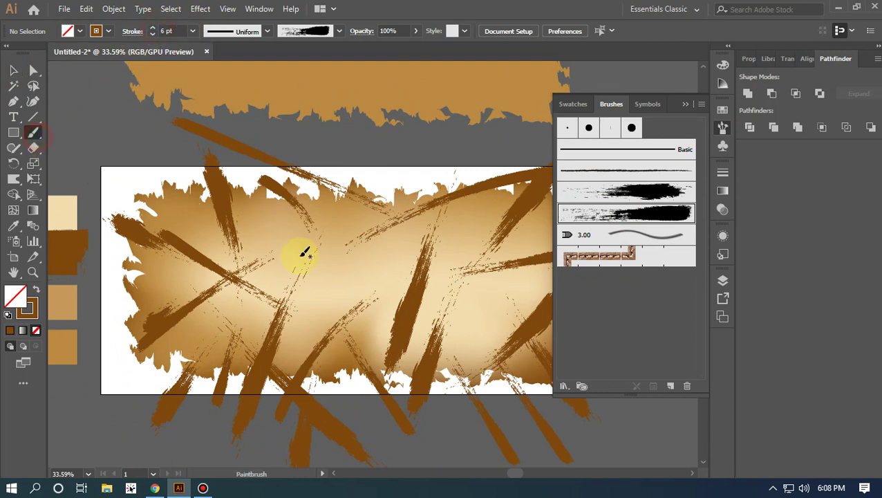
{"action": "mouse_move", "coordinate": [465, 296]}
{"action": "left_mouse_down"}
{"action": "mouse_move", "coordinate": [223, 356]}
{"action": "mouse_move", "coordinate": [144, 355]}
{"action": "left_mouse_up"}
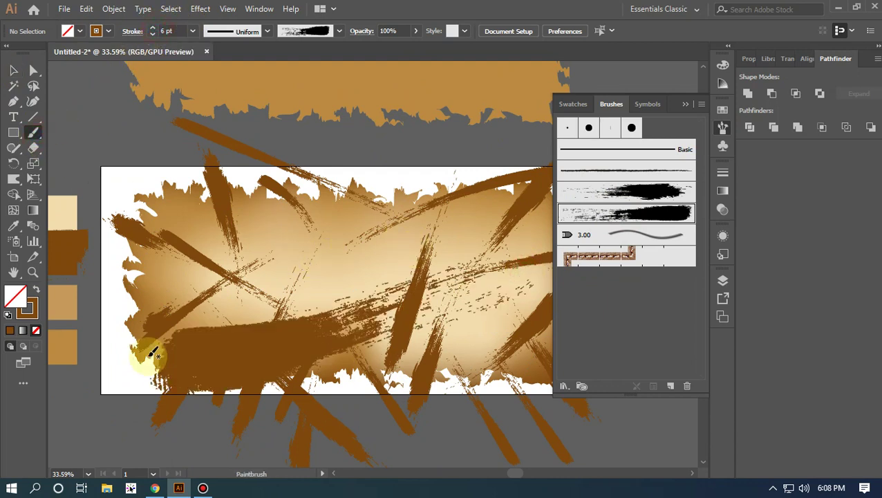
Paint more broad dark brown grunge strokes over the paper's left side, upper edge, upper-right corner and right edge
{"action": "mouse_move", "coordinate": [235, 276]}
{"action": "left_mouse_down"}
{"action": "mouse_move", "coordinate": [150, 330]}
{"action": "mouse_move", "coordinate": [210, 305]}
{"action": "left_mouse_up"}
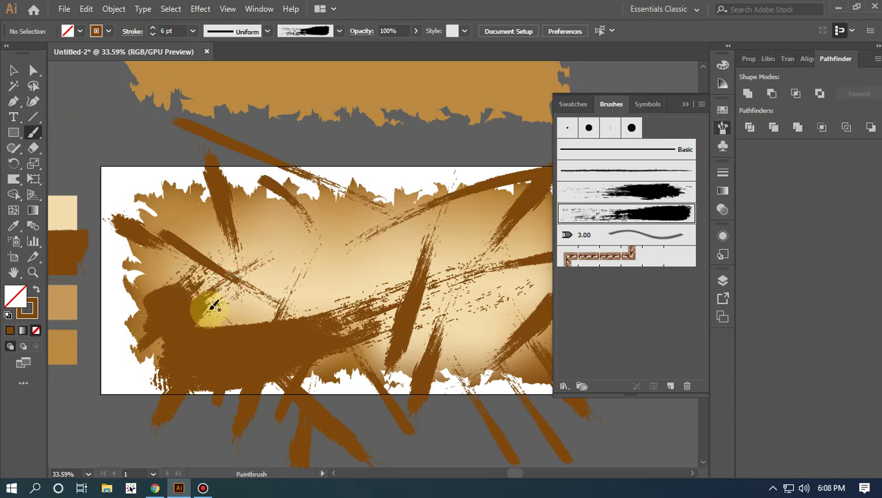
{"action": "mouse_move", "coordinate": [279, 251]}
{"action": "left_mouse_down"}
{"action": "mouse_move", "coordinate": [170, 187]}
{"action": "mouse_move", "coordinate": [195, 241]}
{"action": "left_mouse_up"}
{"action": "left_click_drag", "start_coordinate": [230, 282], "coordinate": [87, 219]}
{"action": "mouse_move", "coordinate": [396, 317]}
{"action": "left_mouse_down"}
{"action": "mouse_move", "coordinate": [275, 313]}
{"action": "mouse_move", "coordinate": [355, 331]}
{"action": "mouse_move", "coordinate": [370, 407]}
{"action": "mouse_move", "coordinate": [331, 252]}
{"action": "mouse_move", "coordinate": [380, 198]}
{"action": "mouse_move", "coordinate": [280, 232]}
{"action": "mouse_move", "coordinate": [325, 225]}
{"action": "mouse_move", "coordinate": [181, 197]}
{"action": "mouse_move", "coordinate": [153, 208]}
{"action": "left_mouse_up"}
{"action": "scroll", "coordinate": [276, 305], "scroll_direction": "right", "scroll_amount": 5}
{"action": "mouse_move", "coordinate": [90, 164]}
{"action": "left_mouse_down"}
{"action": "mouse_move", "coordinate": [169, 203]}
{"action": "mouse_move", "coordinate": [341, 166]}
{"action": "mouse_move", "coordinate": [189, 244]}
{"action": "mouse_move", "coordinate": [335, 202]}
{"action": "mouse_move", "coordinate": [251, 268]}
{"action": "mouse_move", "coordinate": [185, 264]}
{"action": "left_mouse_up"}
Find the clipped gradient paper group among Layer 1's objects, select it and lock it
{"action": "left_click", "coordinate": [13, 70]}
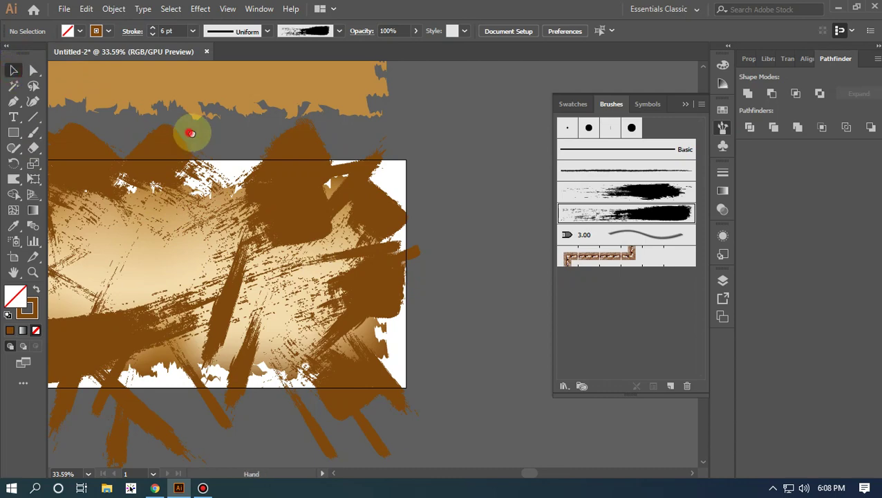
{"action": "left_click_drag", "start_coordinate": [191, 132], "coordinate": [344, 126]}
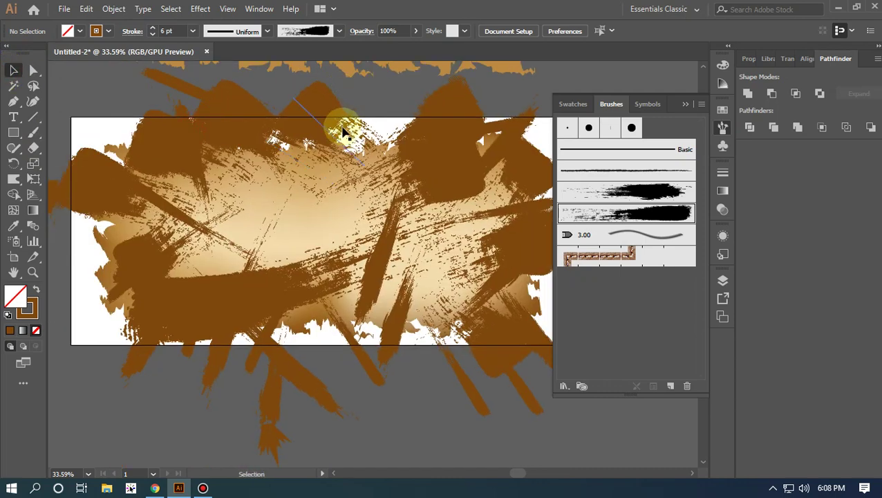
{"action": "left_click", "coordinate": [687, 103]}
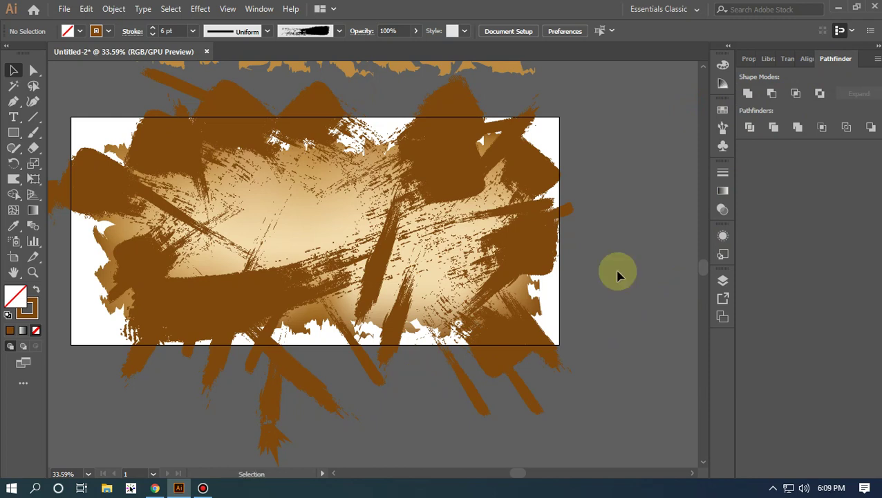
{"action": "left_click", "coordinate": [721, 283]}
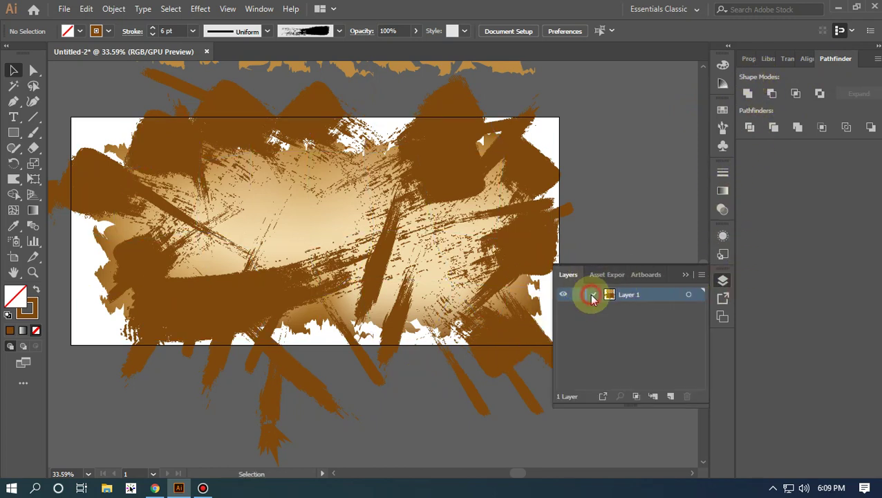
{"action": "left_click", "coordinate": [593, 295]}
{"action": "left_click_drag", "start_coordinate": [698, 301], "coordinate": [694, 370]}
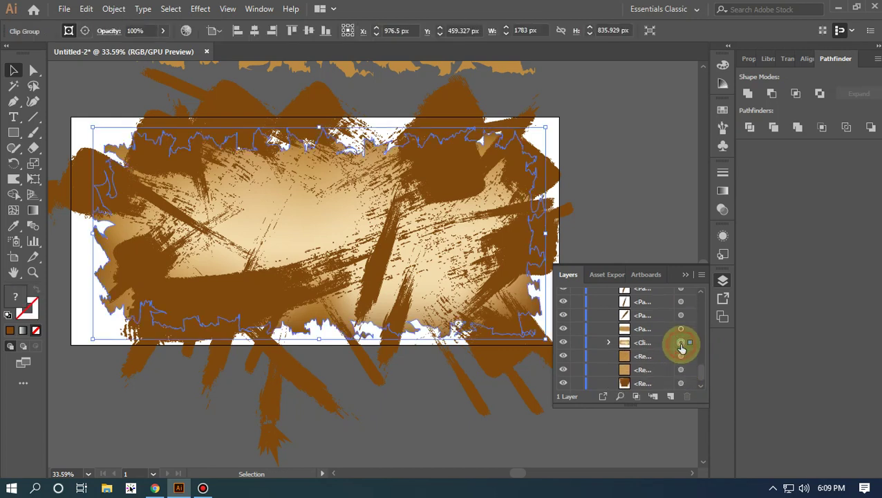
{"action": "left_click", "coordinate": [681, 342]}
{"action": "left_click", "coordinate": [681, 330], "text": "shift"}
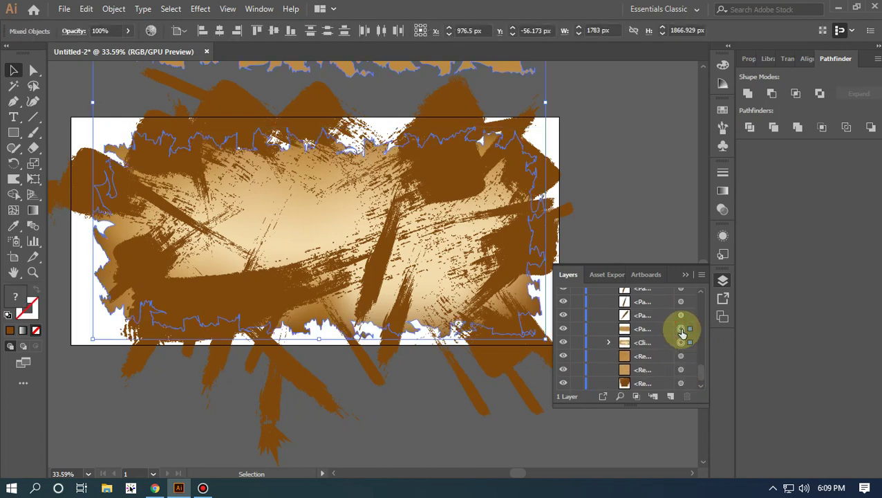
{"action": "left_click", "coordinate": [681, 332]}
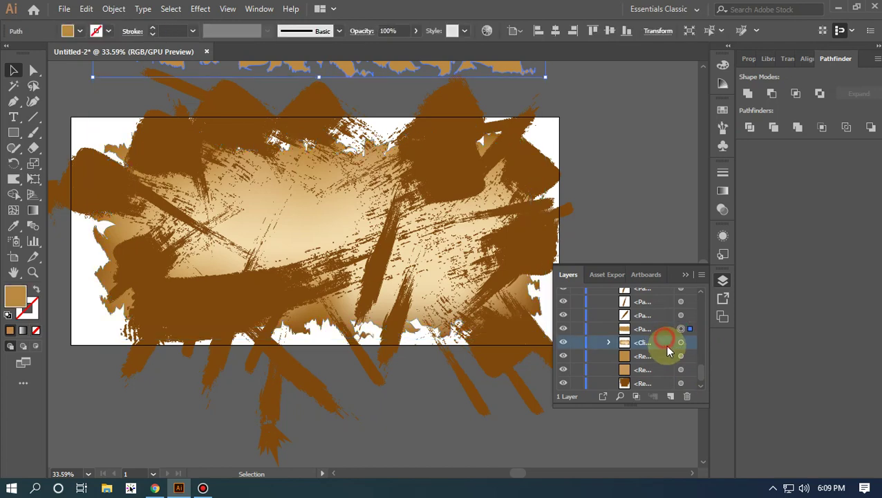
{"action": "left_click", "coordinate": [681, 344]}
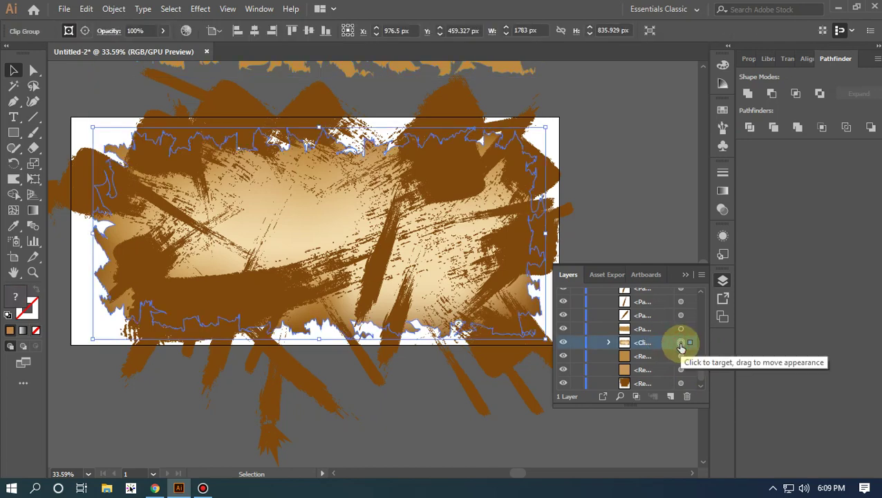
{"action": "key", "text": "ctrl+shift+a"}
{"action": "left_click", "coordinate": [679, 275]}
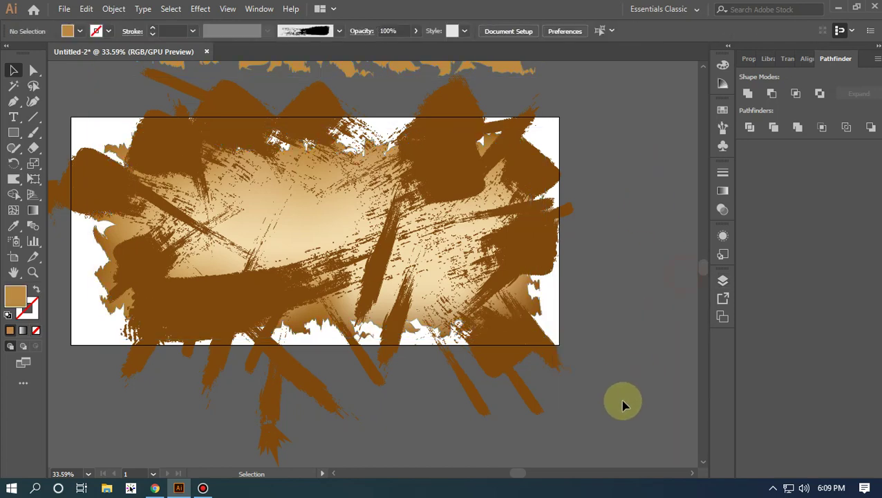
Select all the grunge strokes and move them off the gradient paper into the empty space right of the artboard
{"action": "mouse_move", "coordinate": [623, 424]}
{"action": "left_mouse_down"}
{"action": "mouse_move", "coordinate": [291, 138]}
{"action": "mouse_move", "coordinate": [138, 88]}
{"action": "mouse_move", "coordinate": [63, 99]}
{"action": "left_mouse_up"}
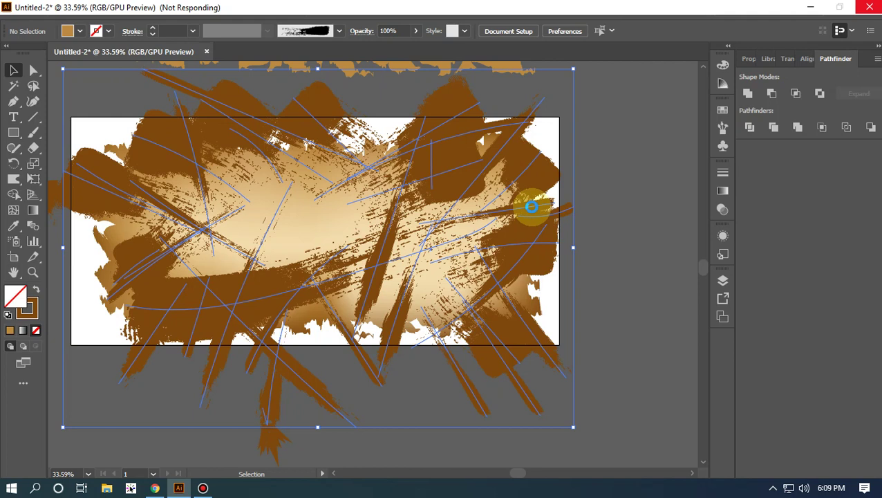
{"action": "left_click", "coordinate": [203, 489]}
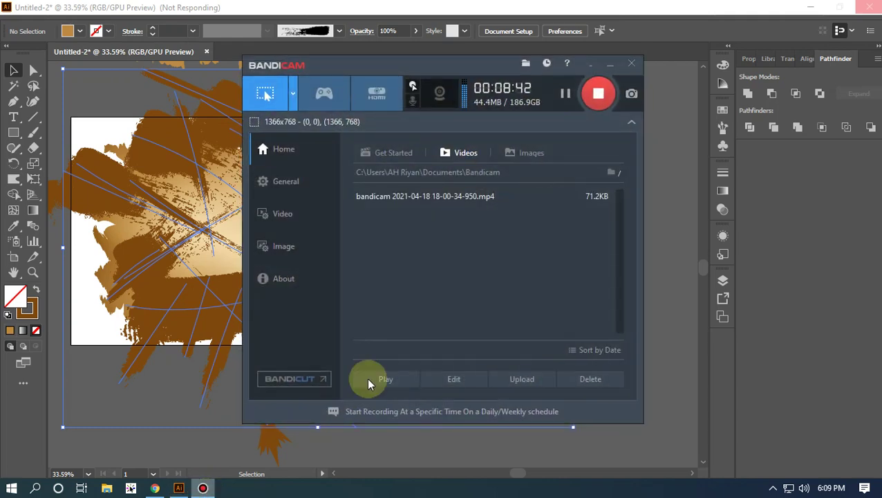
{"action": "left_click", "coordinate": [609, 66]}
{"action": "left_click_drag", "start_coordinate": [615, 226], "coordinate": [123, 224]}
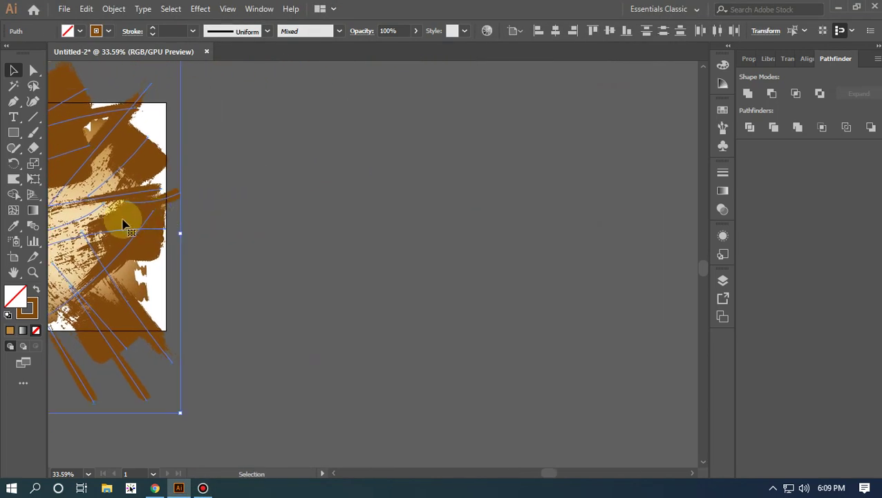
{"action": "mouse_move", "coordinate": [180, 233]}
{"action": "left_mouse_down"}
{"action": "mouse_move", "coordinate": [618, 276]}
{"action": "mouse_move", "coordinate": [600, 253]}
{"action": "left_mouse_up"}
{"action": "mouse_move", "coordinate": [529, 255]}
{"action": "left_mouse_down"}
{"action": "mouse_move", "coordinate": [419, 258]}
{"action": "mouse_move", "coordinate": [397, 245]}
{"action": "mouse_move", "coordinate": [473, 242]}
{"action": "mouse_move", "coordinate": [328, 220]}
{"action": "left_mouse_up"}
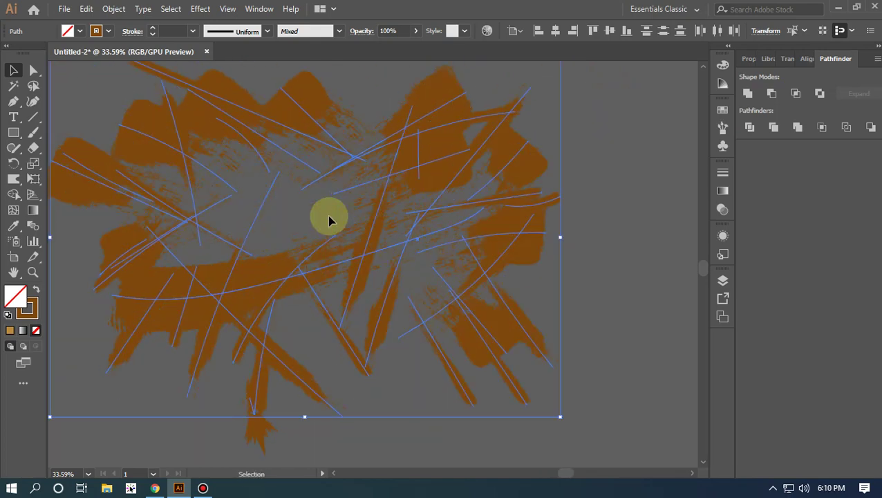
{"action": "left_click_drag", "start_coordinate": [278, 209], "coordinate": [505, 244]}
Place a copy of the flat brown torn-paper shape from above the artboard behind the moved grunge strokes, roughly centred on them
{"action": "left_click", "coordinate": [250, 140]}
{"action": "left_click_drag", "start_coordinate": [250, 139], "coordinate": [271, 230]}
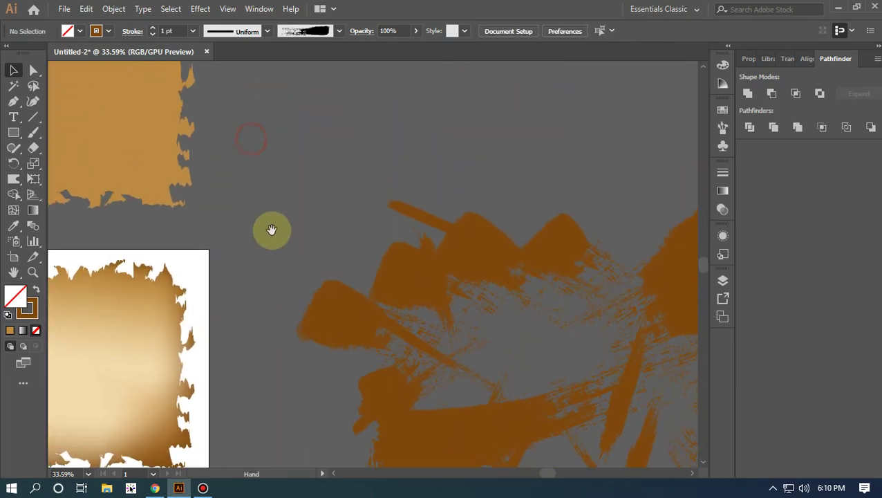
{"action": "left_click", "coordinate": [157, 123]}
{"action": "mouse_move", "coordinate": [156, 128]}
{"action": "left_mouse_down"}
{"action": "mouse_move", "coordinate": [360, 132]}
{"action": "mouse_move", "coordinate": [453, 112]}
{"action": "mouse_move", "coordinate": [360, 72]}
{"action": "mouse_move", "coordinate": [176, 98]}
{"action": "mouse_move", "coordinate": [546, 350]}
{"action": "mouse_move", "coordinate": [565, 335]}
{"action": "mouse_move", "coordinate": [515, 278]}
{"action": "left_mouse_up"}
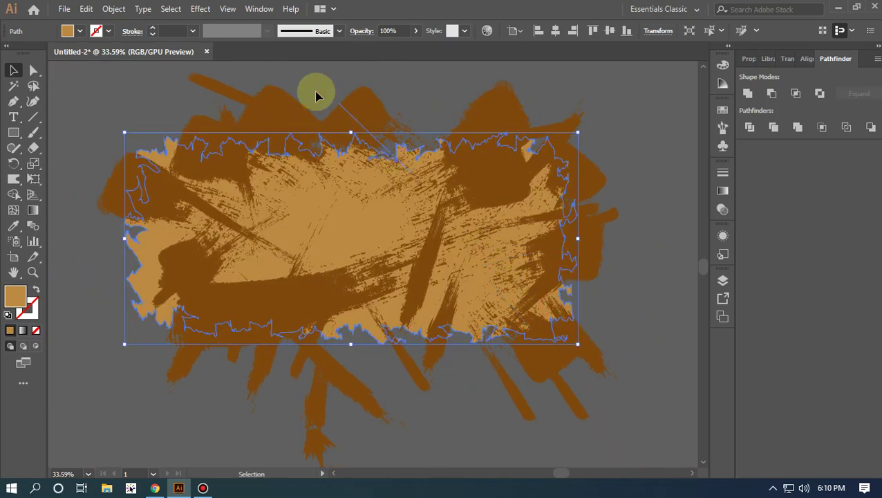
{"action": "left_click_drag", "start_coordinate": [361, 228], "coordinate": [380, 242]}
{"action": "left_click", "coordinate": [135, 96]}
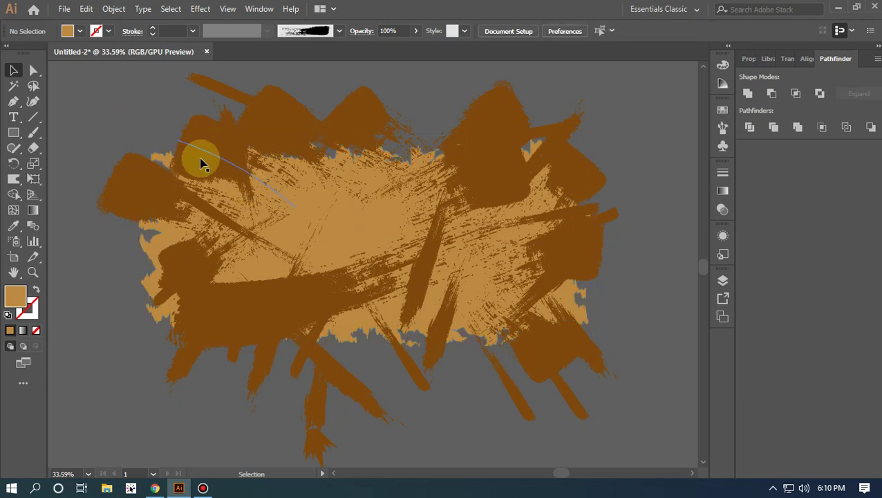
Copy the flat brown torn-paper shape behind the strokes and paste the duplicate in front of it
{"action": "left_click", "coordinate": [355, 240]}
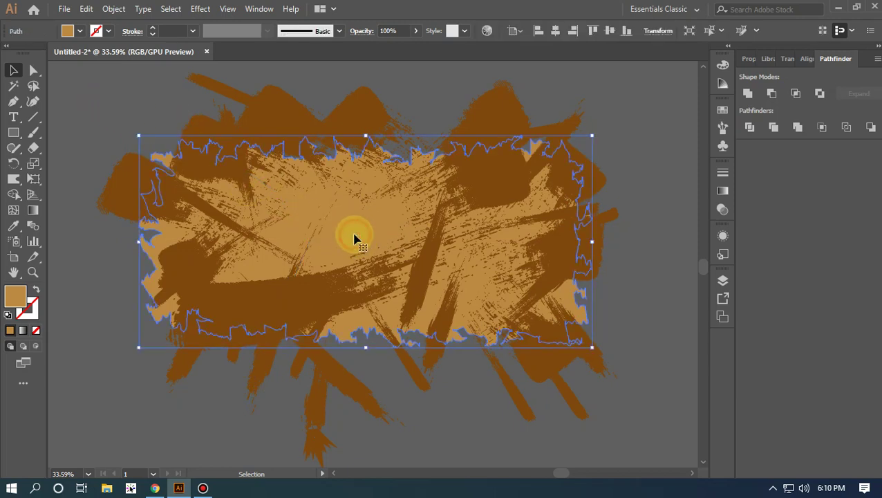
{"action": "left_click", "coordinate": [114, 9]}
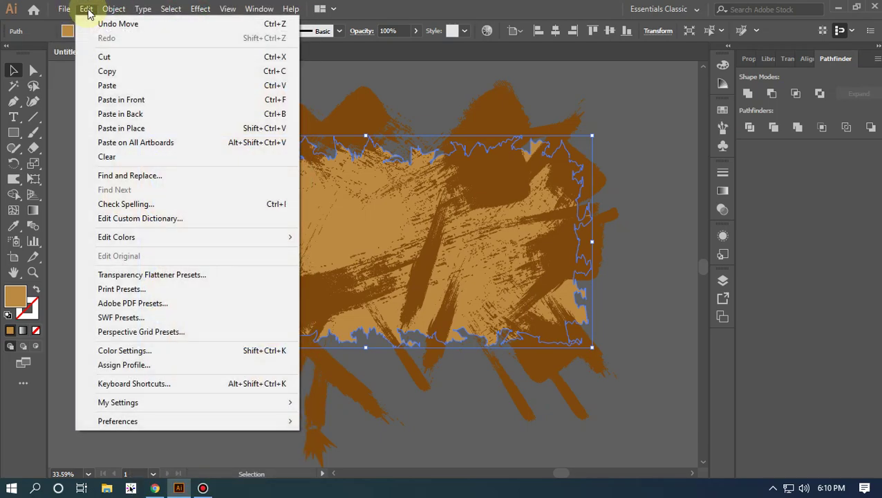
{"action": "left_click", "coordinate": [109, 74]}
{"action": "left_click", "coordinate": [86, 8]}
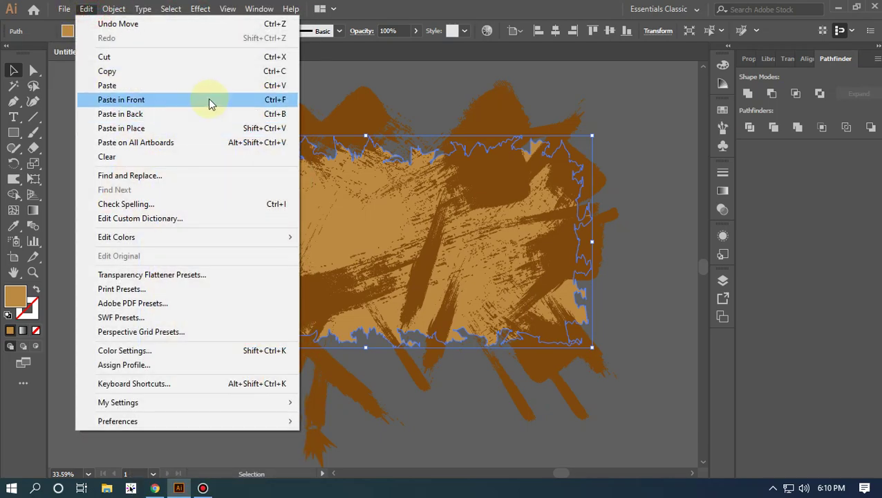
{"action": "left_click", "coordinate": [288, 102]}
{"action": "key", "text": "a"}
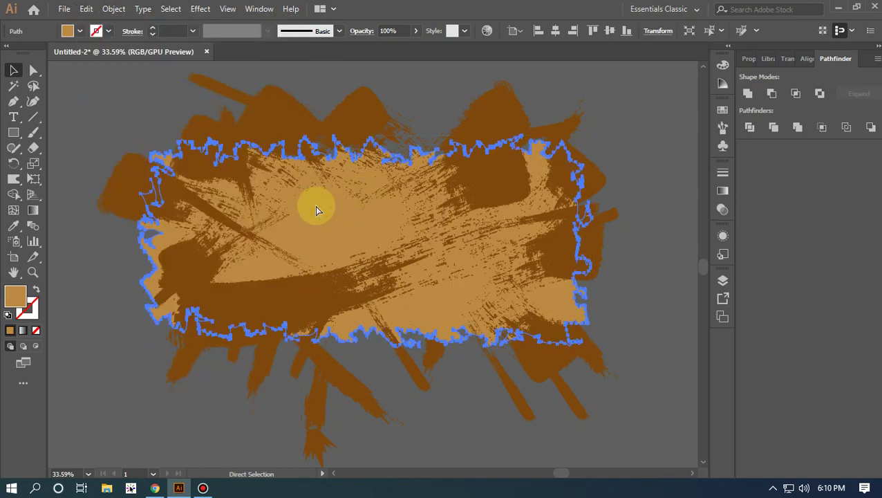
{"action": "key", "text": "v"}
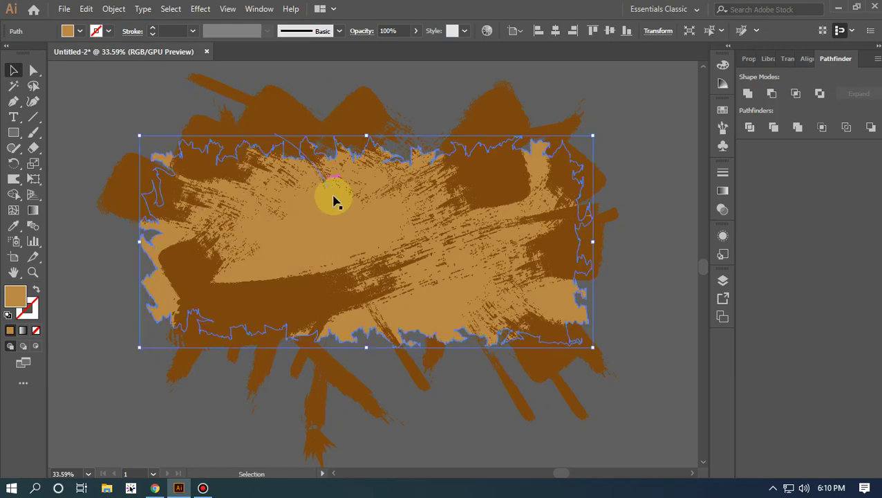
Bring the pasted torn-paper shape to the front of the grunge strokes
{"action": "right_click", "coordinate": [334, 198]}
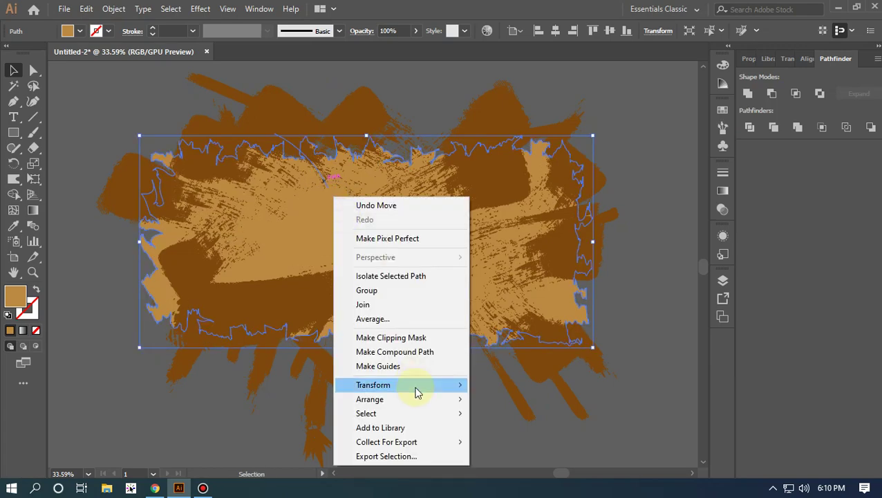
{"action": "left_click", "coordinate": [408, 319]}
{"action": "left_click", "coordinate": [488, 291]}
{"action": "right_click", "coordinate": [347, 240]}
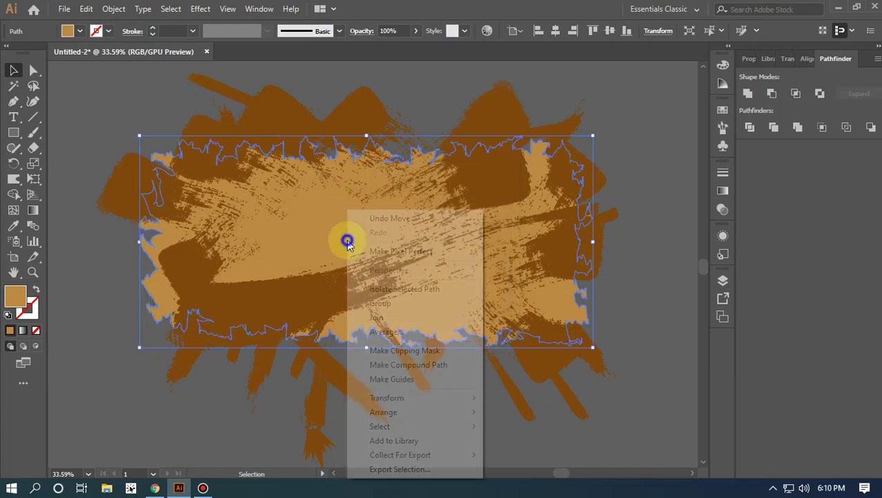
{"action": "mouse_move", "coordinate": [390, 412]}
{"action": "left_click", "coordinate": [531, 412]}
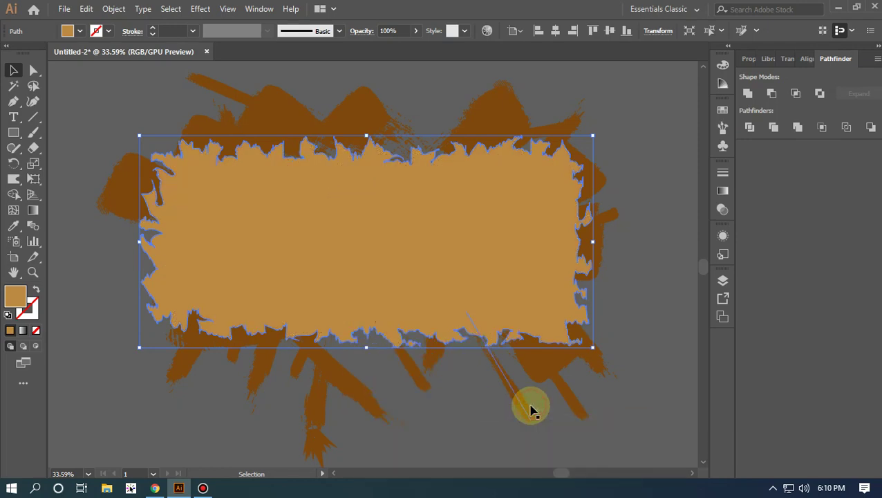
Select the grunge strokes together with both torn-paper shapes and make a clipping mask from them
{"action": "left_click", "coordinate": [630, 405]}
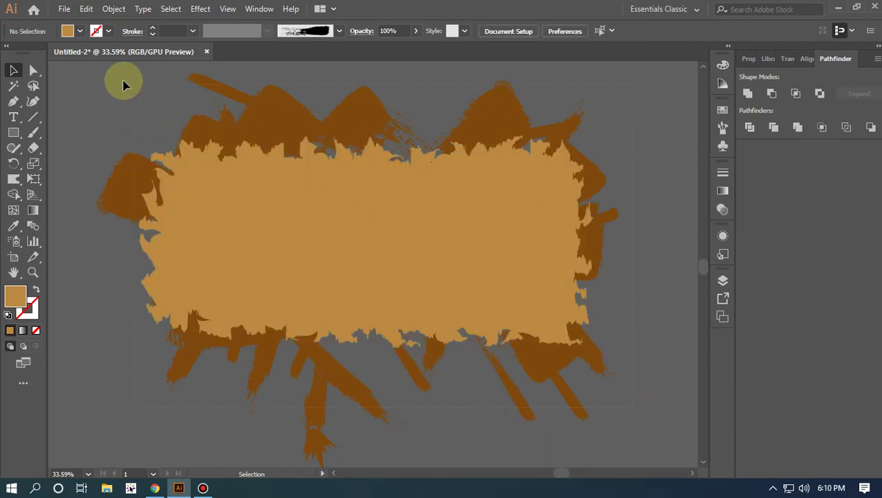
{"action": "key", "text": "ctrl+a"}
{"action": "right_click", "coordinate": [321, 202]}
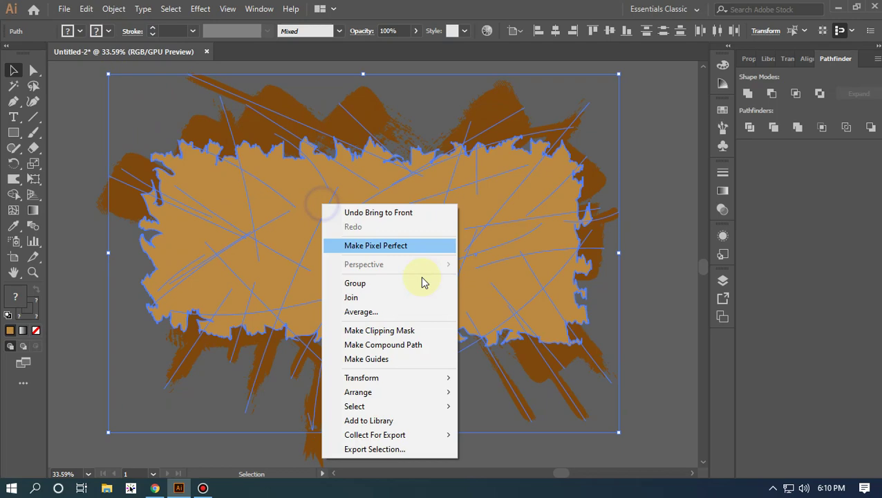
{"action": "left_click", "coordinate": [399, 331]}
{"action": "left_click", "coordinate": [507, 262]}
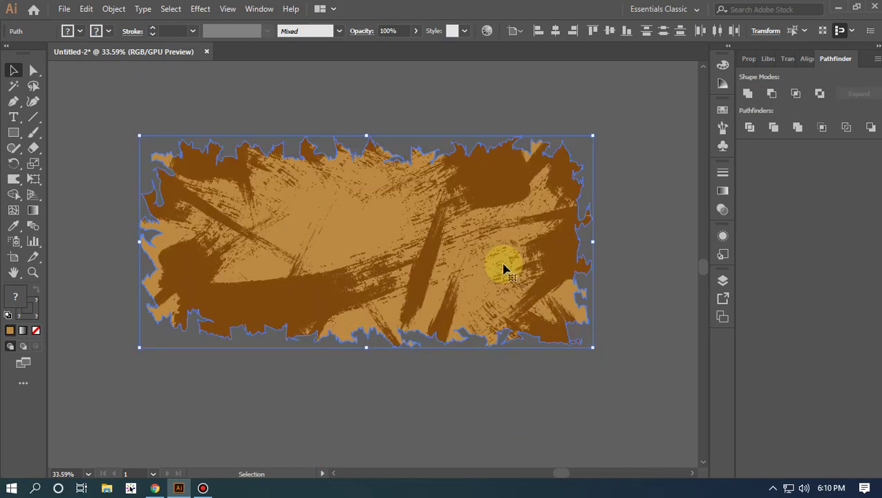
Move the clipped grunge texture group back onto the artboard, directly over the gradient paper
{"action": "left_click", "coordinate": [258, 384]}
{"action": "left_click_drag", "start_coordinate": [256, 388], "coordinate": [588, 389]}
{"action": "left_click", "coordinate": [630, 250]}
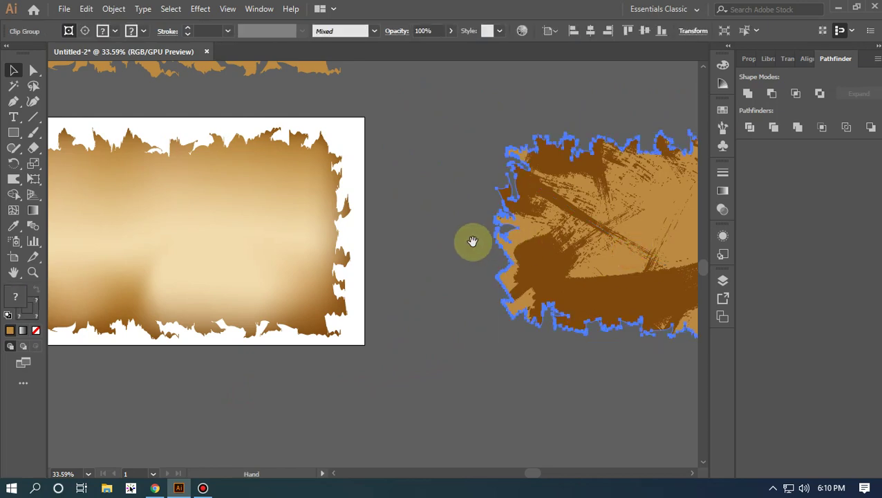
{"action": "left_click_drag", "start_coordinate": [477, 241], "coordinate": [520, 242]}
{"action": "left_click_drag", "start_coordinate": [611, 236], "coordinate": [69, 206]}
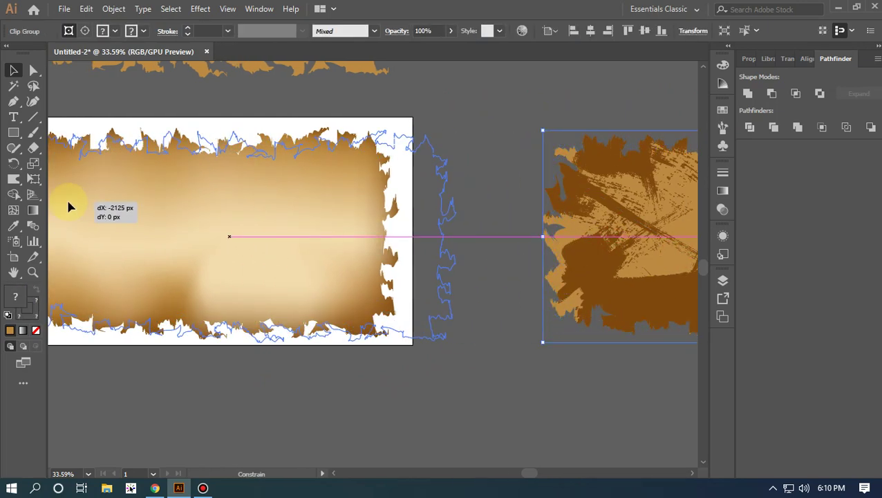
{"action": "left_click_drag", "start_coordinate": [348, 262], "coordinate": [638, 289]}
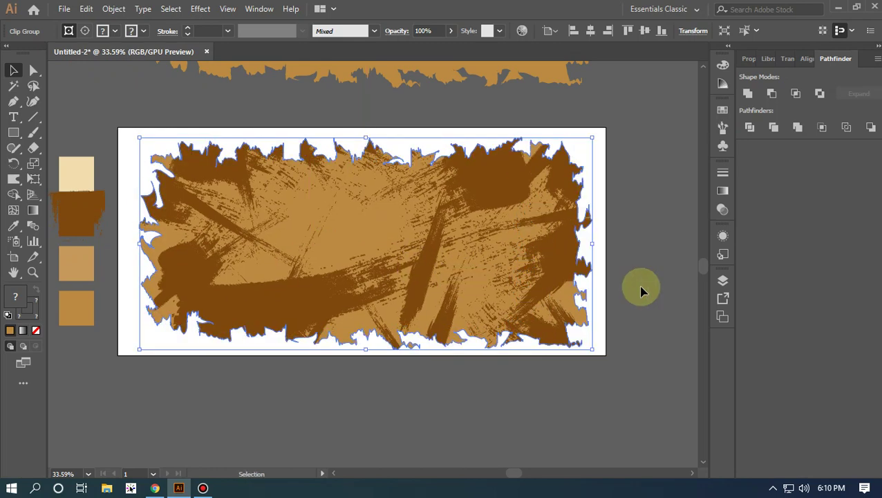
Set the clipped grunge texture's blending mode to Multiply and lower its opacity to about 28%
{"action": "left_click", "coordinate": [638, 289]}
{"action": "left_click", "coordinate": [450, 266]}
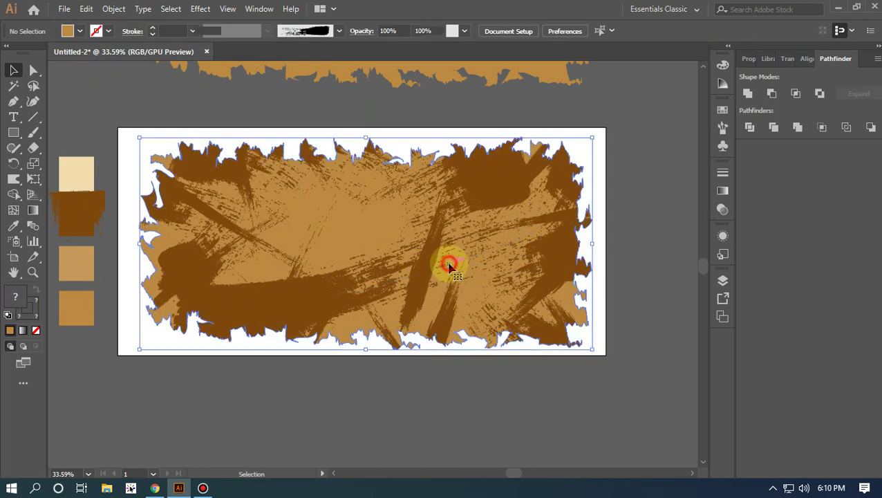
{"action": "left_click", "coordinate": [723, 174]}
{"action": "left_click", "coordinate": [646, 170]}
{"action": "left_click", "coordinate": [612, 187]}
{"action": "left_click", "coordinate": [603, 236]}
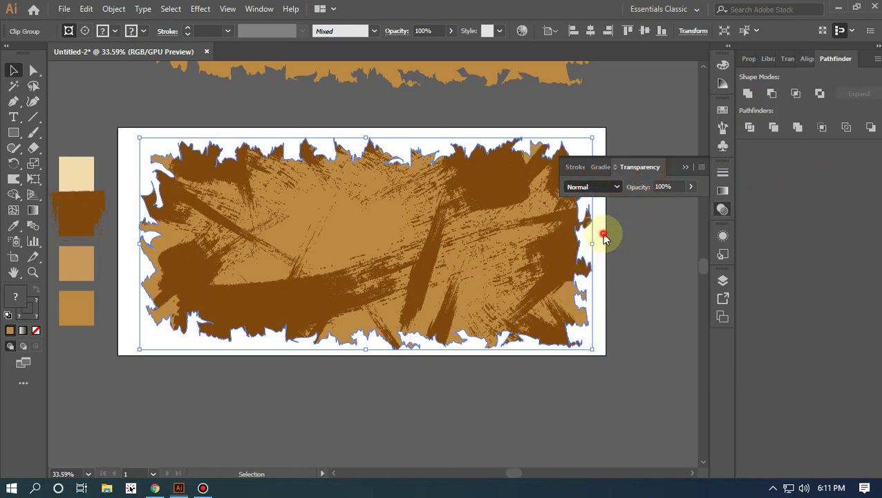
{"action": "left_click", "coordinate": [690, 187]}
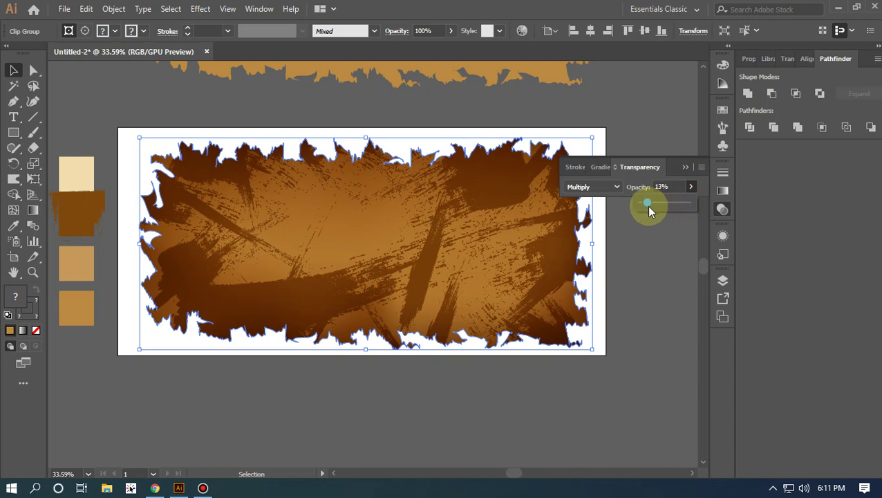
{"action": "left_click_drag", "start_coordinate": [647, 204], "coordinate": [659, 205]}
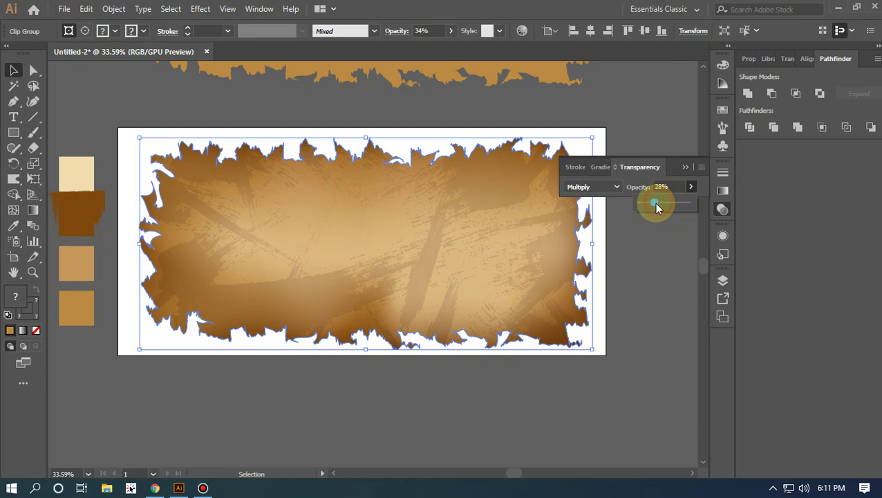
Lower the clipped grunge texture's opacity to 20% and deselect it
{"action": "left_click", "coordinate": [670, 187]}
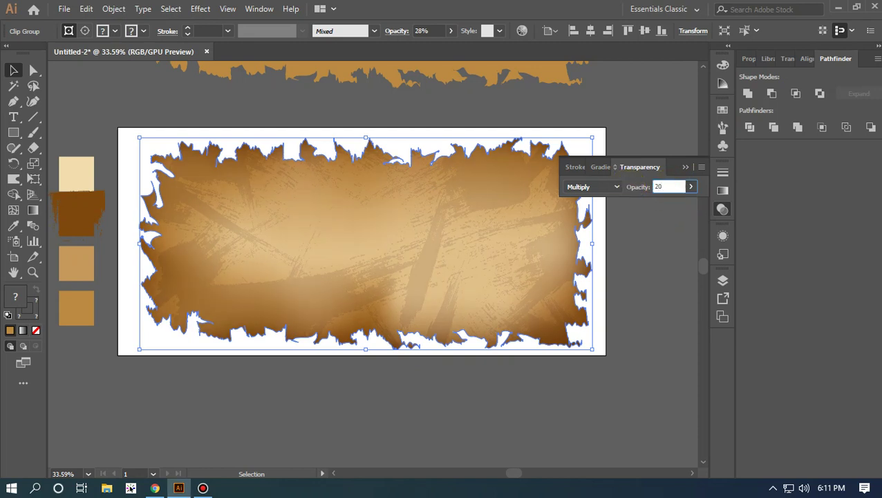
{"action": "type", "text": "20"}
{"action": "key", "text": "Return"}
{"action": "left_click", "coordinate": [685, 166]}
{"action": "left_click", "coordinate": [633, 363]}
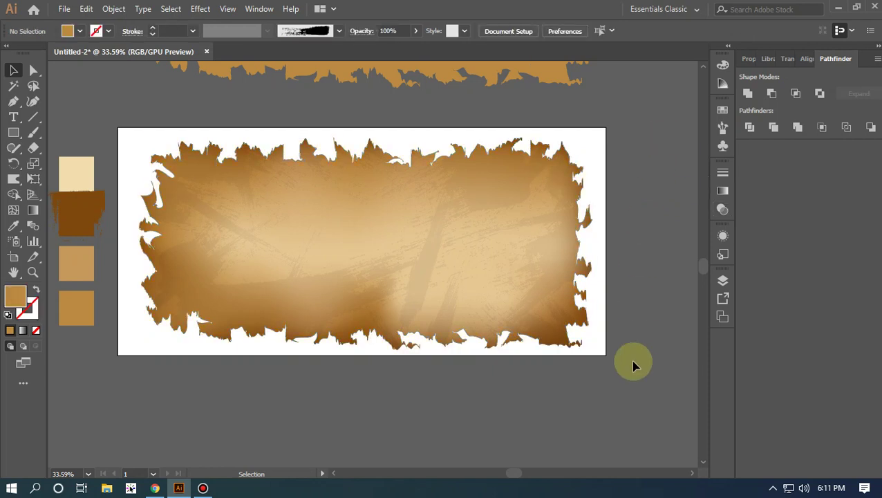
Reselect the clipped grunge texture and try the Overlay blending mode on it
{"action": "left_click", "coordinate": [532, 299]}
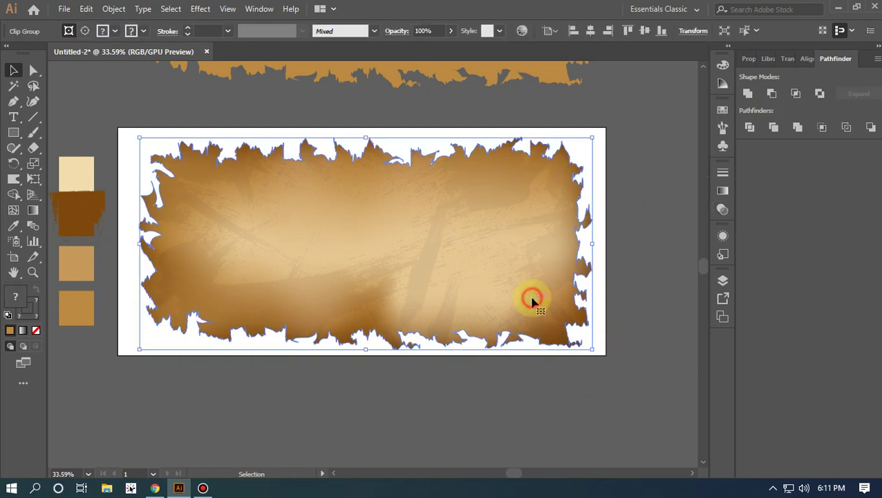
{"action": "left_click", "coordinate": [723, 173]}
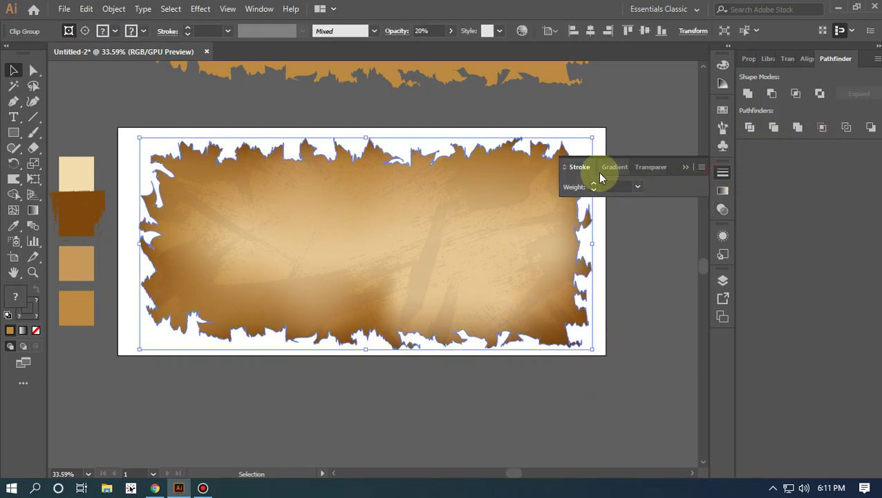
{"action": "left_click", "coordinate": [651, 166]}
{"action": "left_click", "coordinate": [617, 186]}
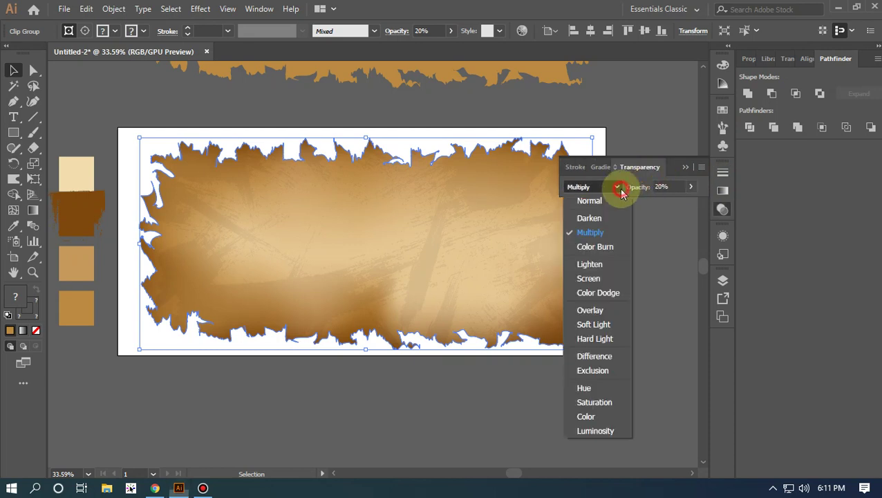
{"action": "left_click", "coordinate": [608, 311]}
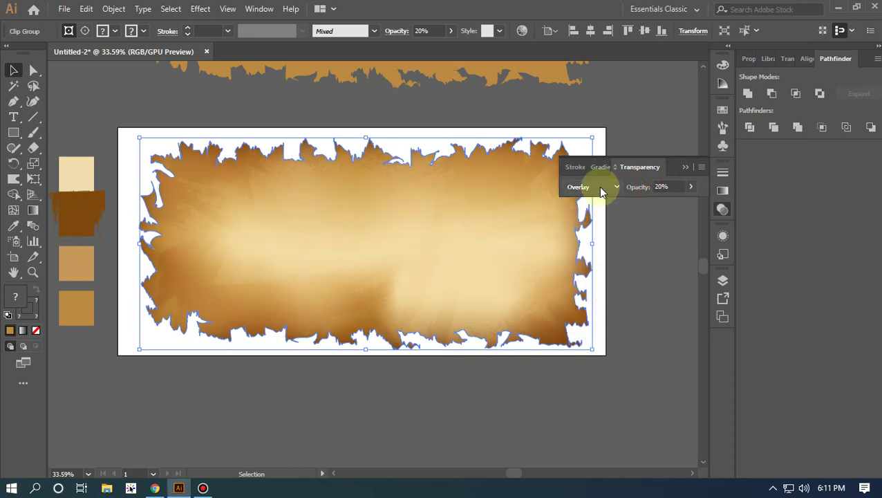
Set the clipped grunge texture's blending mode to Multiply and its opacity to about 31%
{"action": "left_click", "coordinate": [605, 185]}
{"action": "left_click", "coordinate": [606, 230]}
{"action": "left_click", "coordinate": [691, 186]}
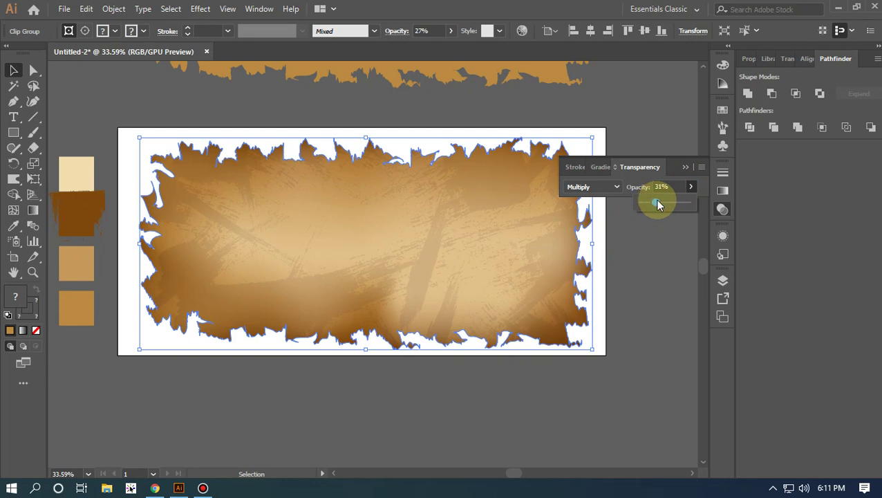
{"action": "left_click", "coordinate": [664, 221]}
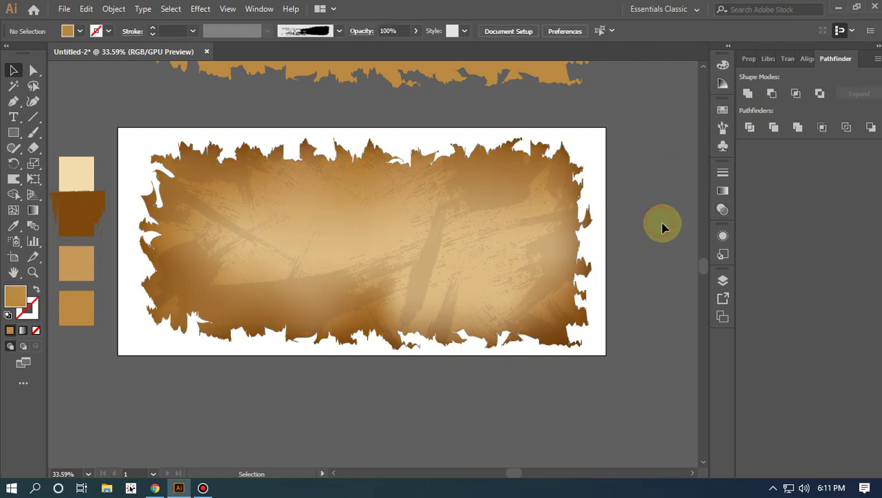
Move the dark brown swatch together with its brush stroke out of the swatch column, farther away from the artboard
{"action": "left_click_drag", "start_coordinate": [518, 355], "coordinate": [575, 354]}
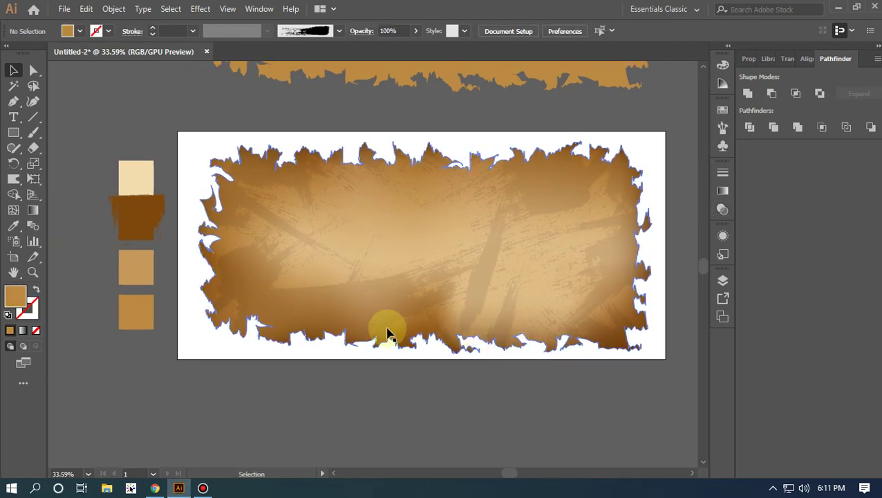
{"action": "left_click", "coordinate": [157, 204]}
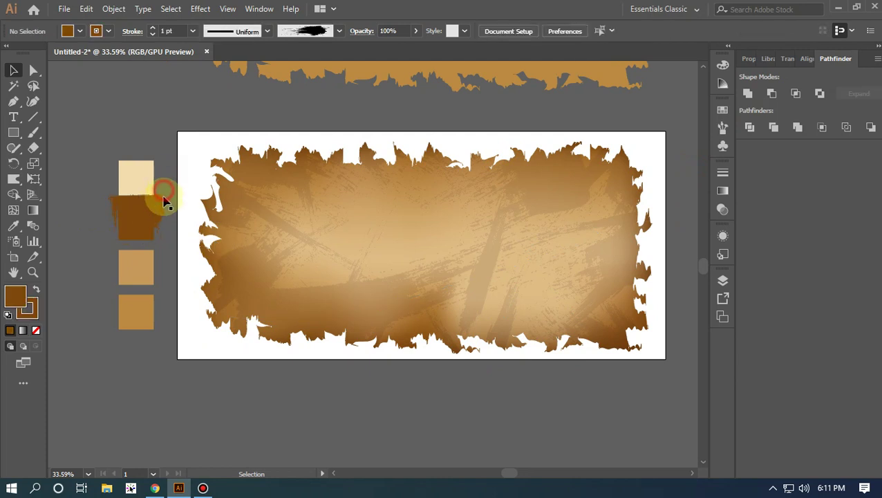
{"action": "left_click", "coordinate": [98, 240]}
{"action": "left_click_drag", "start_coordinate": [132, 239], "coordinate": [75, 261]}
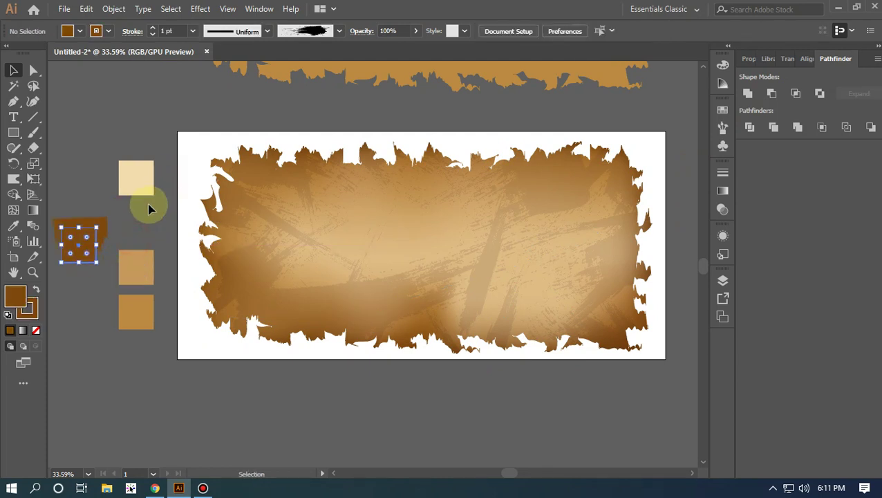
{"action": "left_click", "coordinate": [148, 205]}
{"action": "left_click", "coordinate": [252, 155]}
{"action": "left_click", "coordinate": [185, 110]}
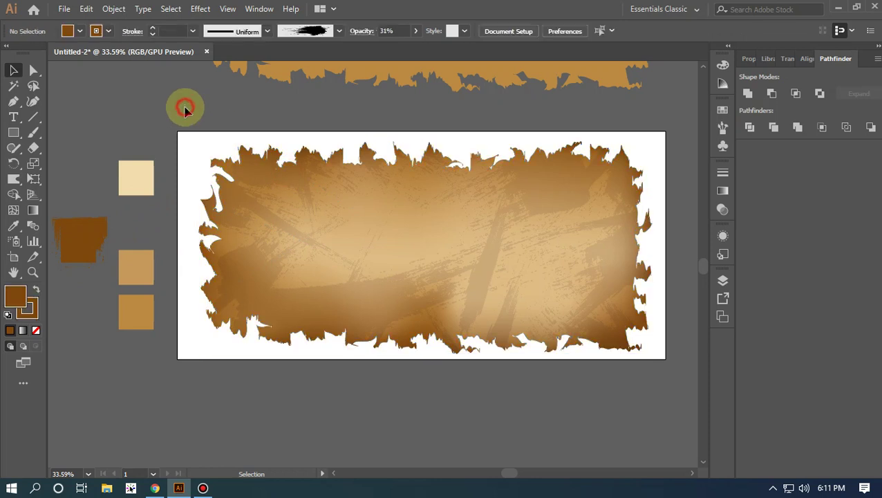
Align the flat tan torn-paper shape to the centre of the artboard and send it to the back, behind the textured paper
{"action": "scroll", "coordinate": [228, 170], "scroll_direction": "up", "scroll_amount": 1}
{"action": "scroll", "coordinate": [228, 169], "scroll_direction": "right", "scroll_amount": 2}
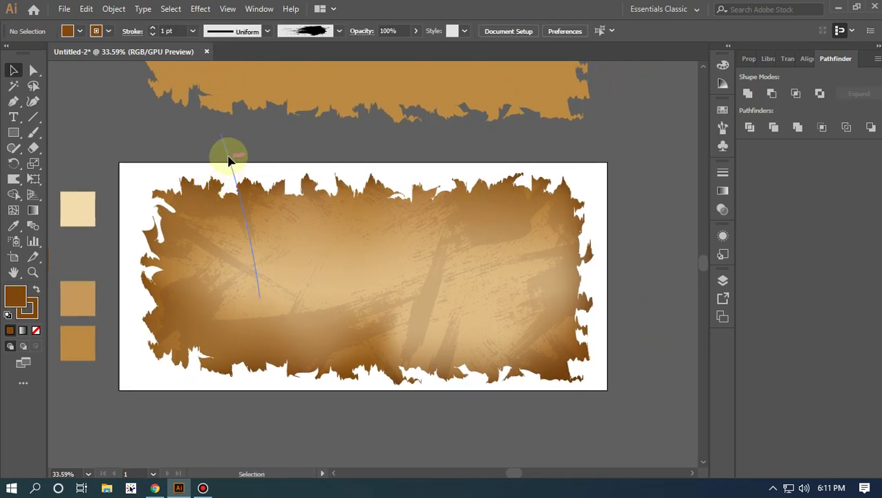
{"action": "left_click_drag", "start_coordinate": [258, 147], "coordinate": [258, 220]}
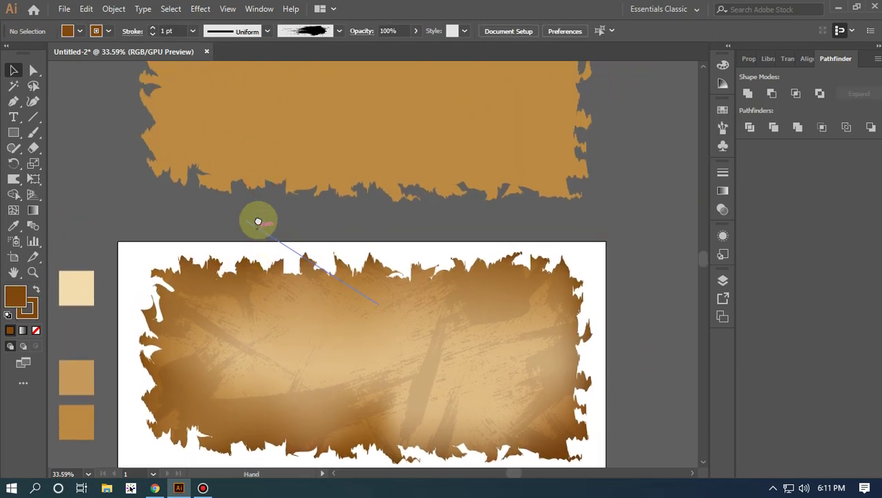
{"action": "left_click", "coordinate": [280, 142]}
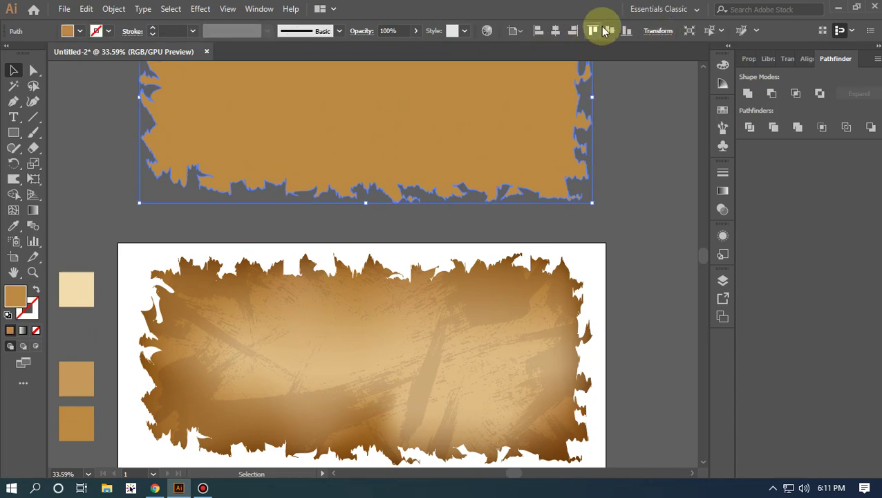
{"action": "left_click", "coordinate": [556, 30]}
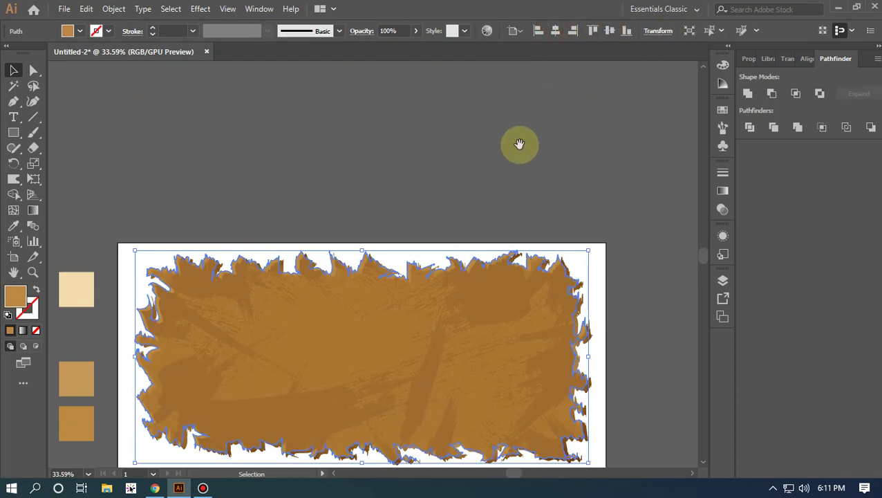
{"action": "left_click_drag", "start_coordinate": [518, 144], "coordinate": [511, 88]}
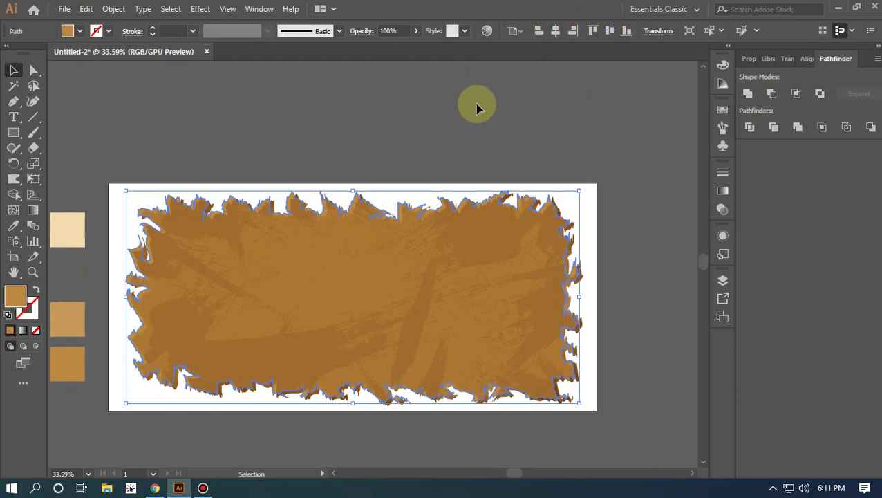
{"action": "key", "text": "a"}
{"action": "key", "text": "ctrl+shift+bracketleft"}
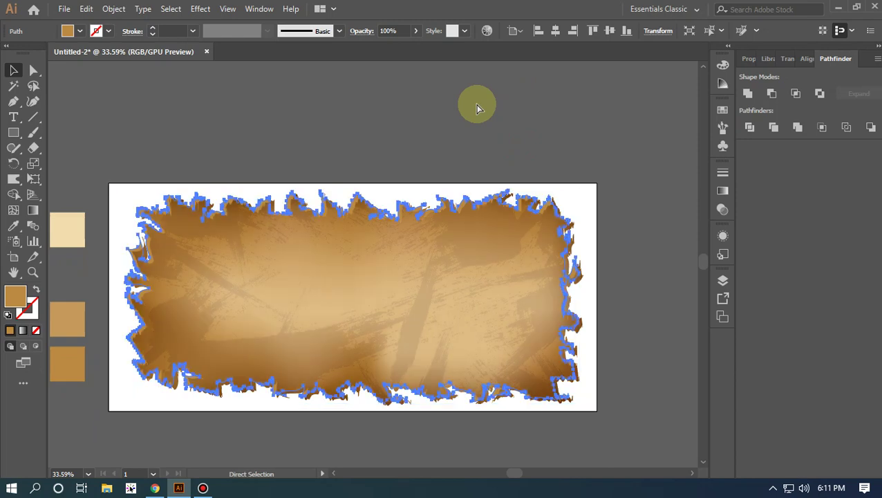
{"action": "key", "text": "v"}
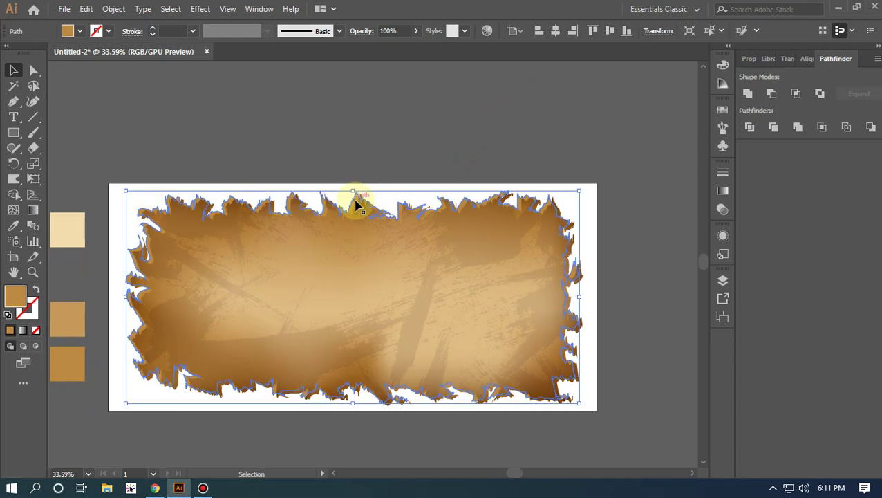
Move the flat tan torn-paper shape off the artboard into the empty space above it
{"action": "left_click_drag", "start_coordinate": [356, 205], "coordinate": [351, 90]}
{"action": "left_click_drag", "start_coordinate": [615, 111], "coordinate": [571, 264]}
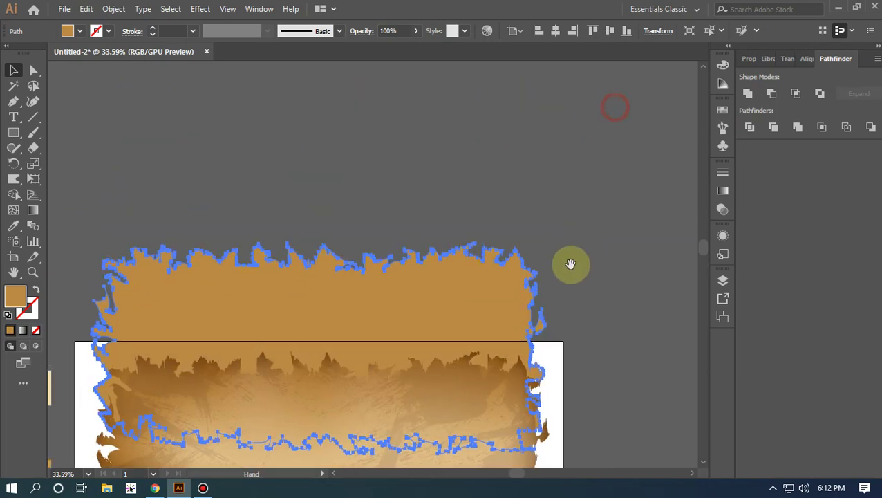
{"action": "left_click_drag", "start_coordinate": [459, 294], "coordinate": [458, 124]}
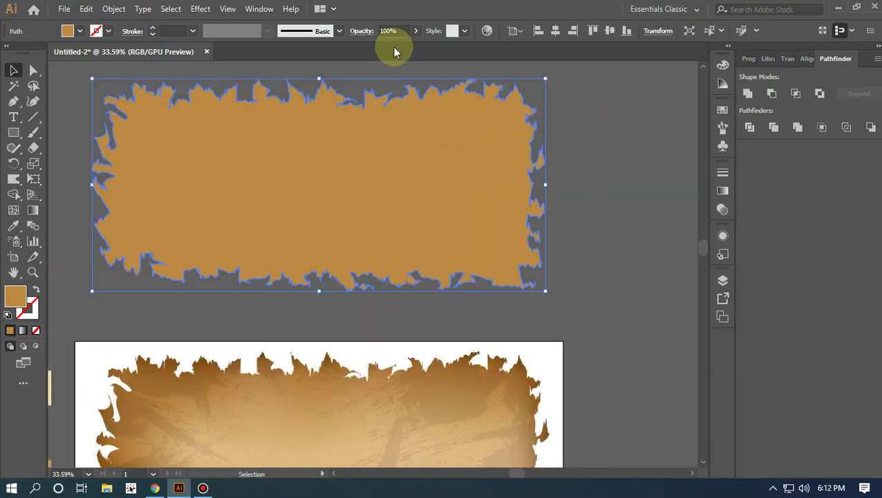
Start a Drop Shadow effect on the flat torn-paper shape in Multiply mode with 65% opacity and the preview off
{"action": "left_click", "coordinate": [206, 10]}
{"action": "mouse_move", "coordinate": [239, 158]}
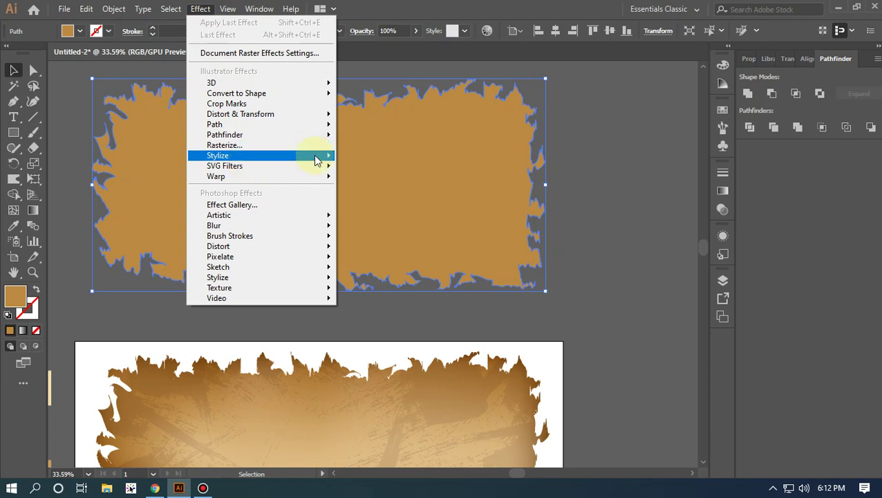
{"action": "mouse_move", "coordinate": [315, 157]}
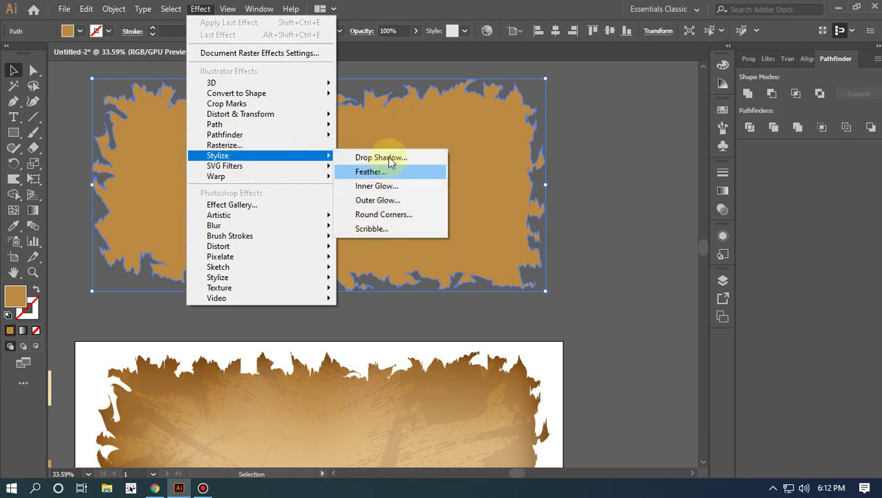
{"action": "left_click", "coordinate": [389, 158]}
{"action": "left_click", "coordinate": [651, 312]}
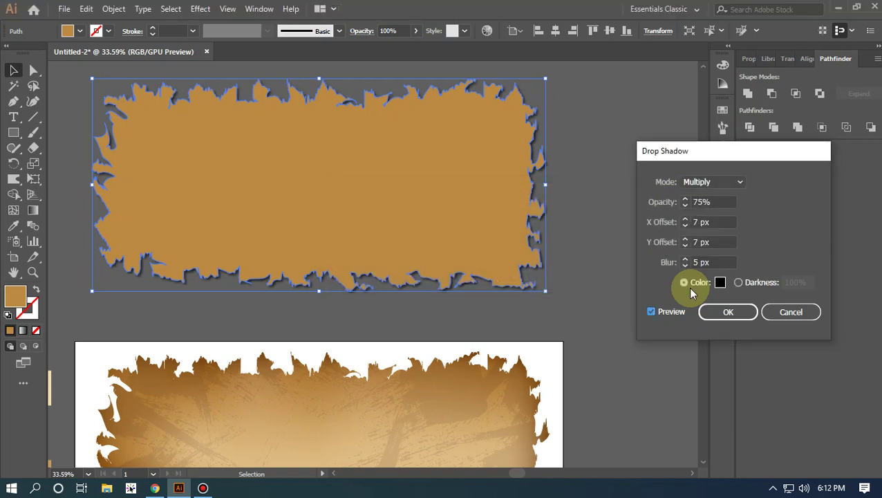
{"action": "left_click", "coordinate": [686, 206]}
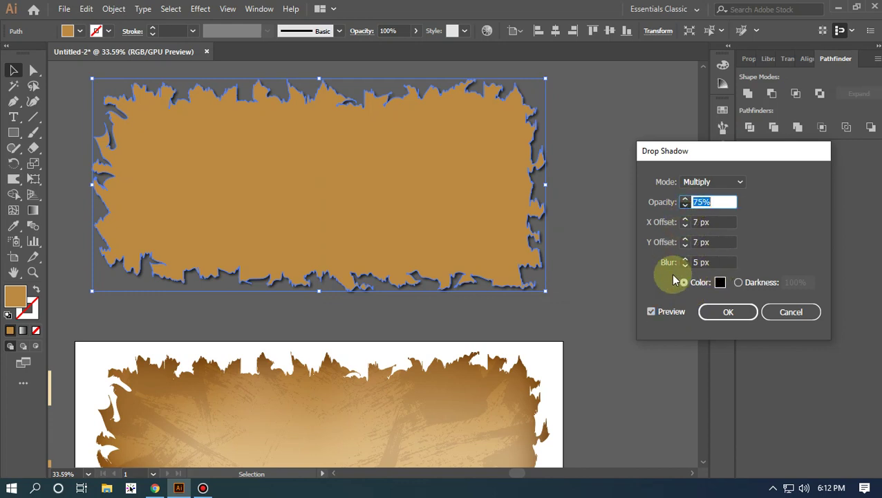
{"action": "left_click", "coordinate": [651, 311]}
{"action": "left_click_drag", "start_coordinate": [717, 202], "coordinate": [653, 203]}
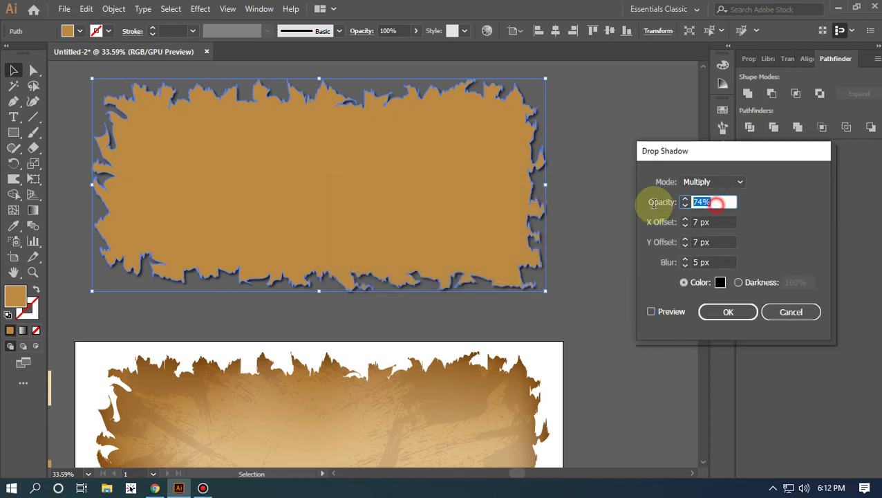
{"action": "type", "text": "65"}
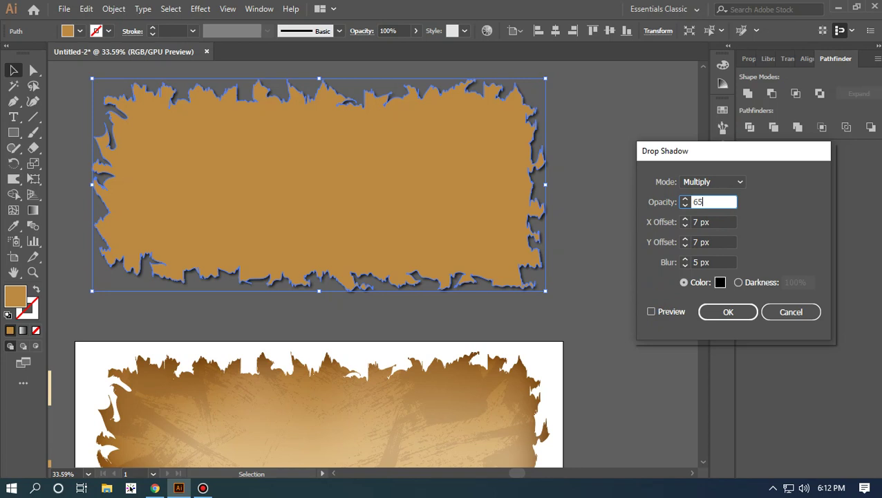
Set the drop shadow's X offset to 9 px and blur to 15 px, and apply the effect
{"action": "left_click", "coordinate": [700, 221]}
{"action": "left_click", "coordinate": [690, 222]}
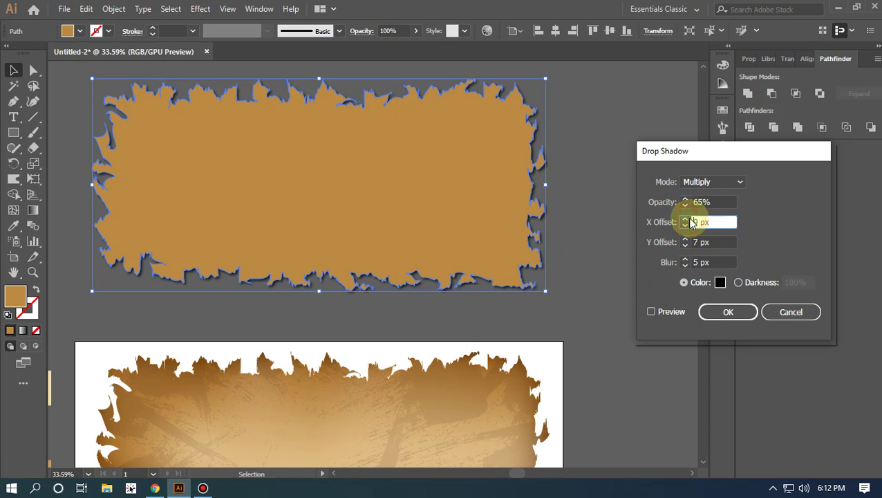
{"action": "left_click", "coordinate": [695, 263]}
{"action": "left_click", "coordinate": [685, 261]}
{"action": "left_click", "coordinate": [686, 261]}
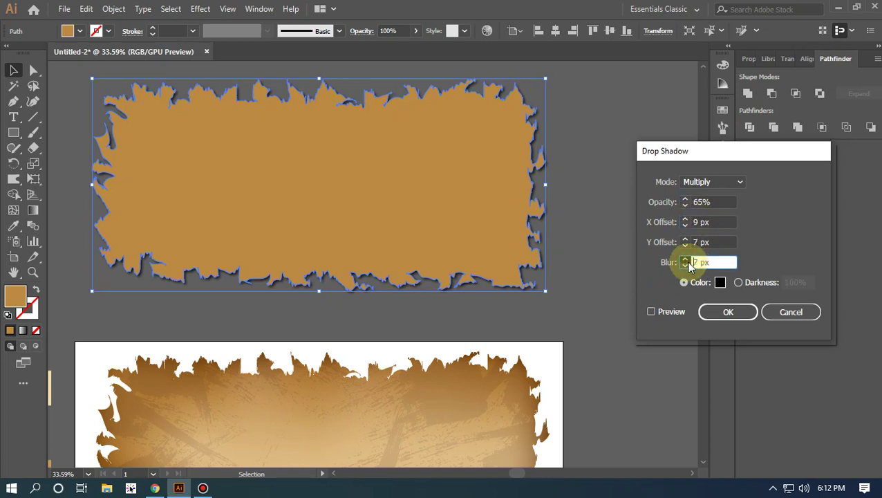
{"action": "left_click", "coordinate": [686, 261]}
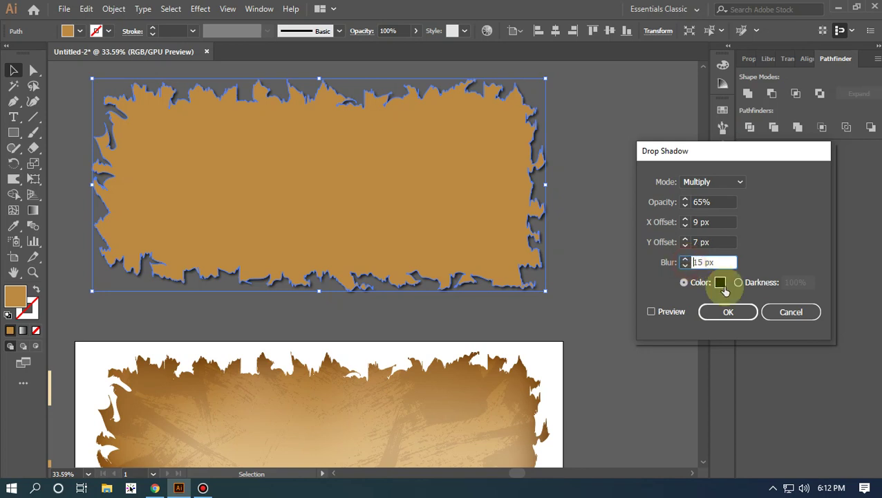
{"action": "left_click", "coordinate": [737, 311]}
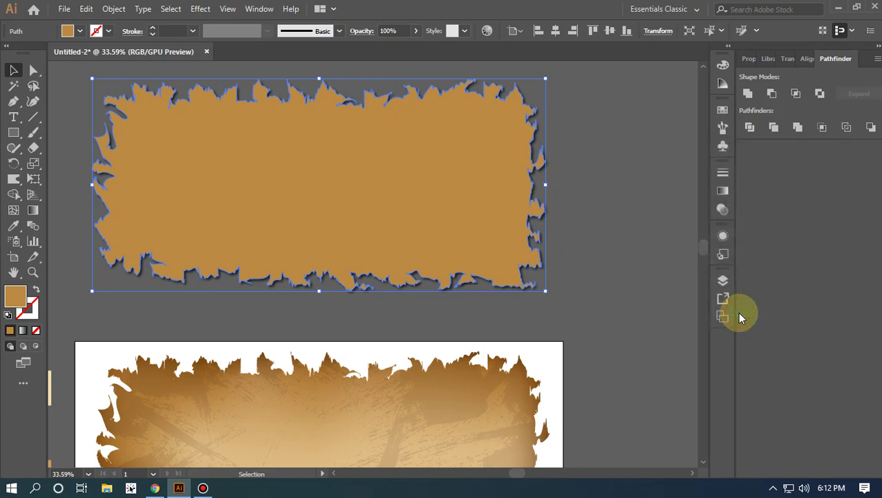
{"action": "left_click", "coordinate": [634, 393]}
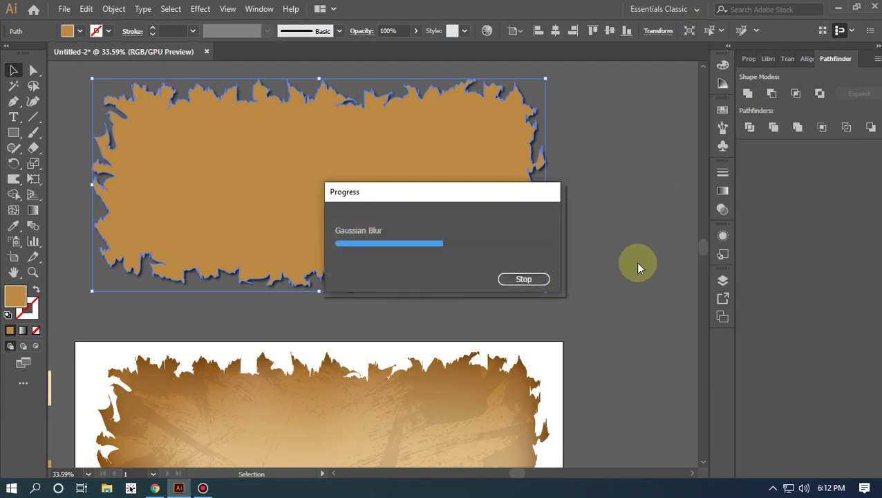
{"action": "left_click", "coordinate": [611, 31]}
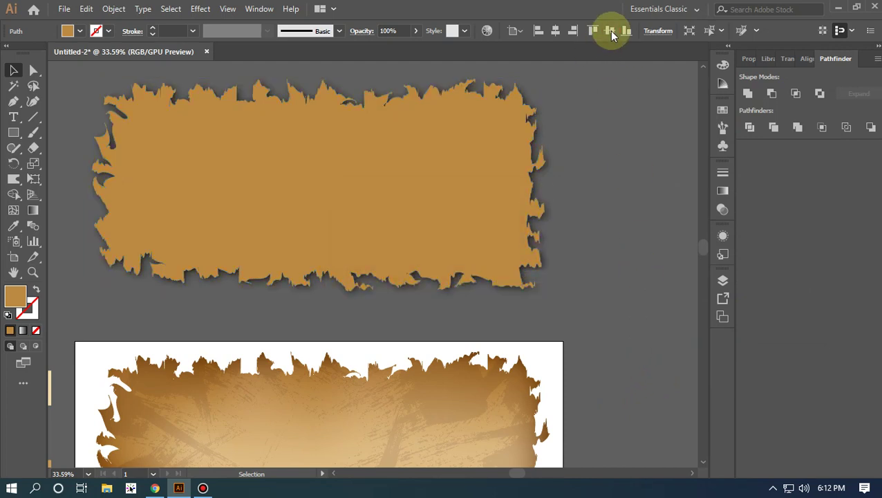
{"action": "left_click", "coordinate": [611, 31]}
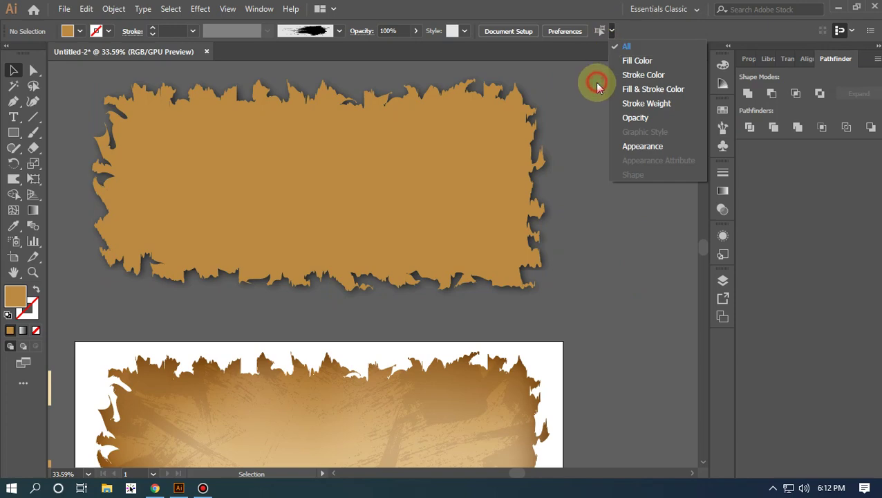
{"action": "left_click", "coordinate": [622, 252]}
Move the shadowed torn-paper shape down onto the artboard, directly behind the textured paper, and deselect it
{"action": "scroll", "coordinate": [623, 173], "scroll_direction": "down", "scroll_amount": 4}
{"action": "left_click_drag", "start_coordinate": [522, 117], "coordinate": [523, 368]}
{"action": "left_click", "coordinate": [616, 339]}
{"action": "left_click_drag", "start_coordinate": [618, 384], "coordinate": [640, 301]}
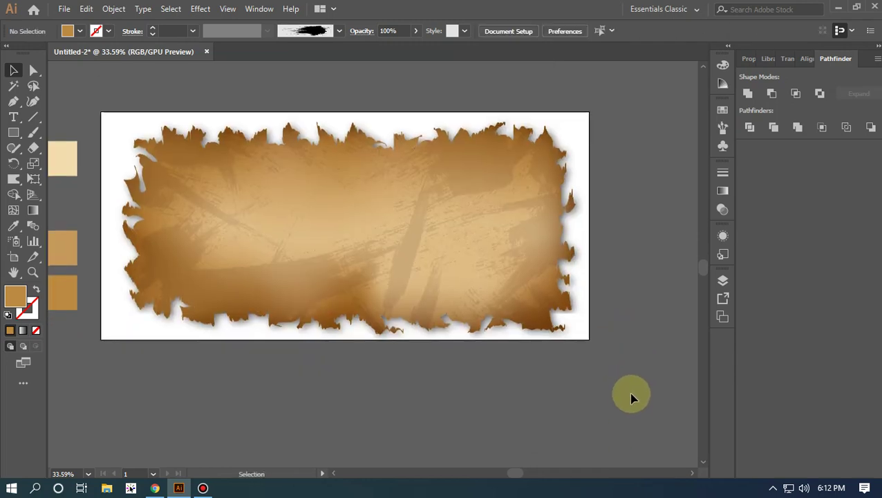
{"action": "key", "text": "ctrl+a"}
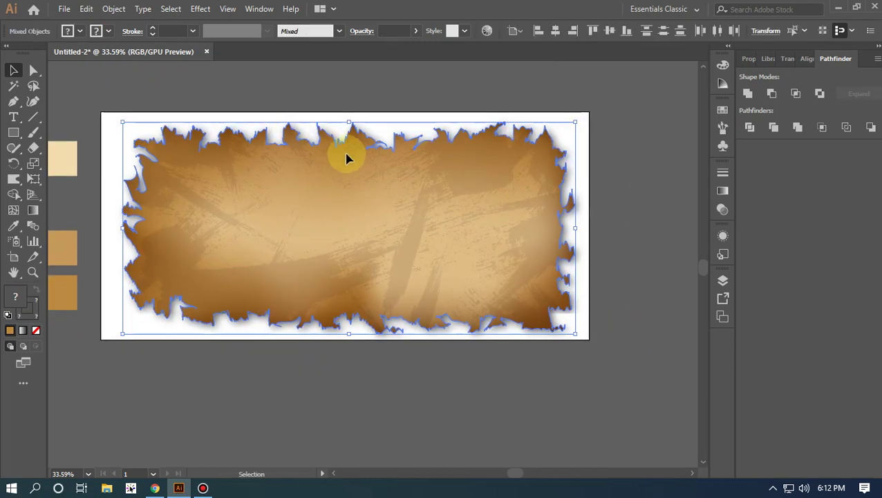
{"action": "key", "text": "a"}
{"action": "key", "text": "v"}
{"action": "key", "text": "ctrl+7"}
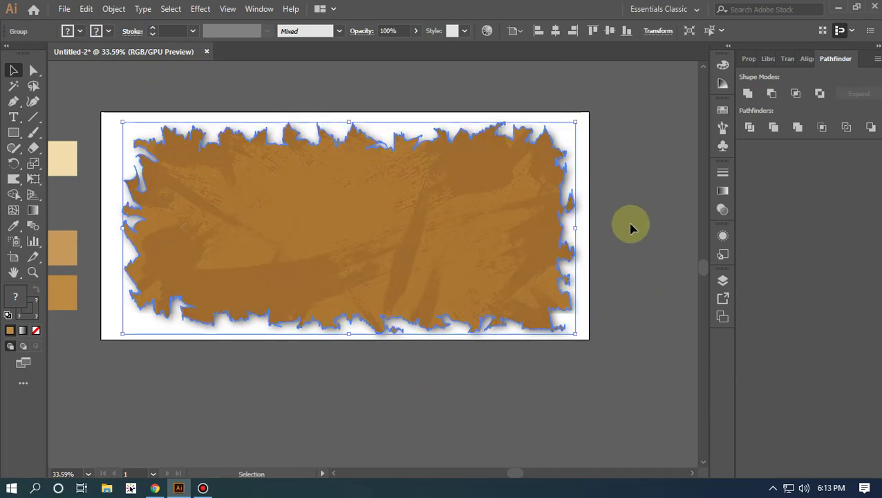
{"action": "key", "text": "a"}
{"action": "left_click", "coordinate": [630, 225]}
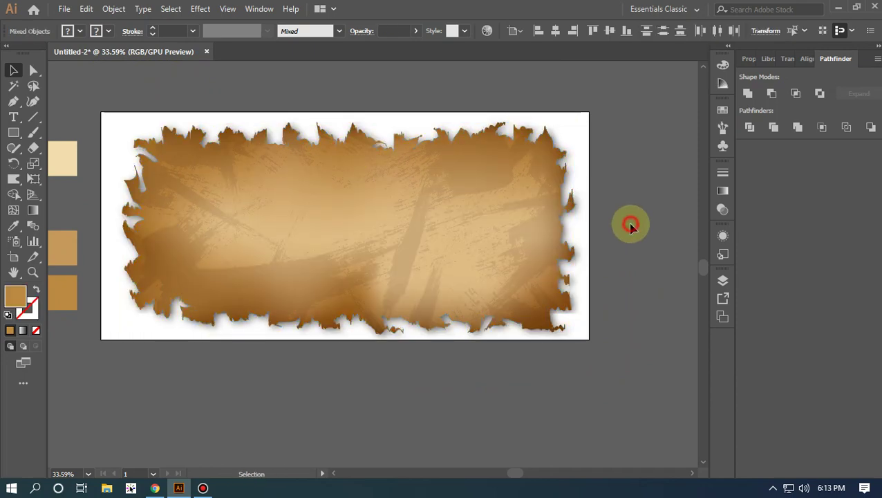
{"action": "left_click_drag", "start_coordinate": [585, 367], "coordinate": [145, 84]}
{"action": "left_click", "coordinate": [142, 79]}
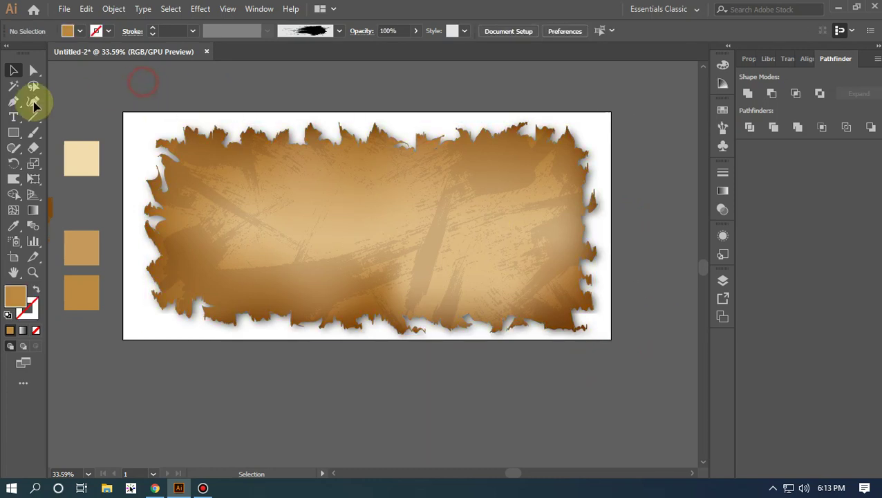
Create a rectangle 1920 px wide and 900 px high over the torn-paper artwork
{"action": "left_click", "coordinate": [13, 132]}
{"action": "left_click_drag", "start_coordinate": [210, 81], "coordinate": [207, 118]}
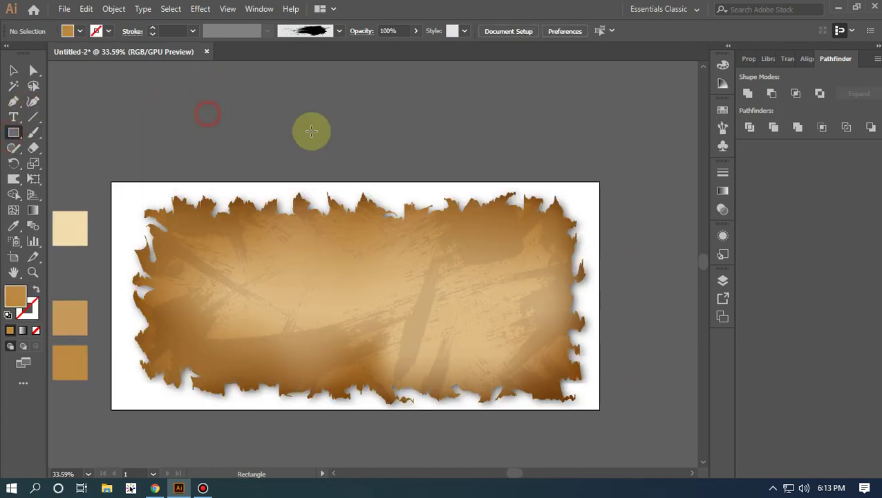
{"action": "left_click", "coordinate": [415, 155]}
{"action": "type", "text": "1"}
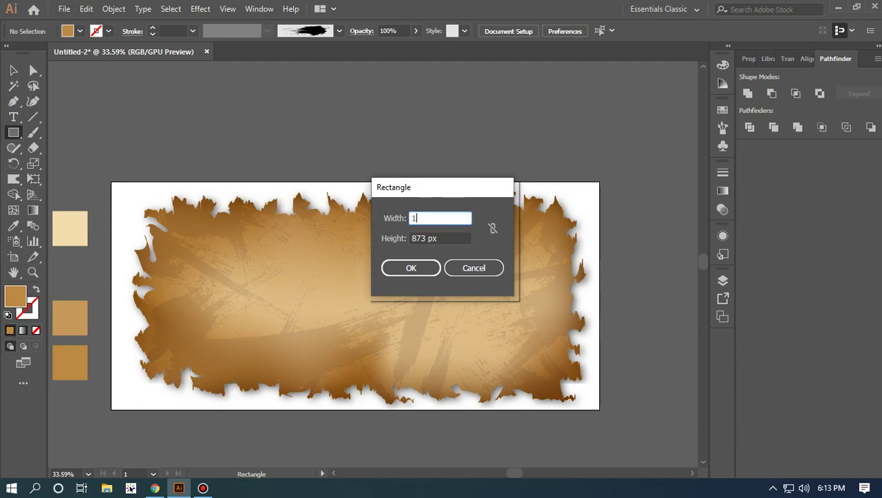
{"action": "type", "text": "920"}
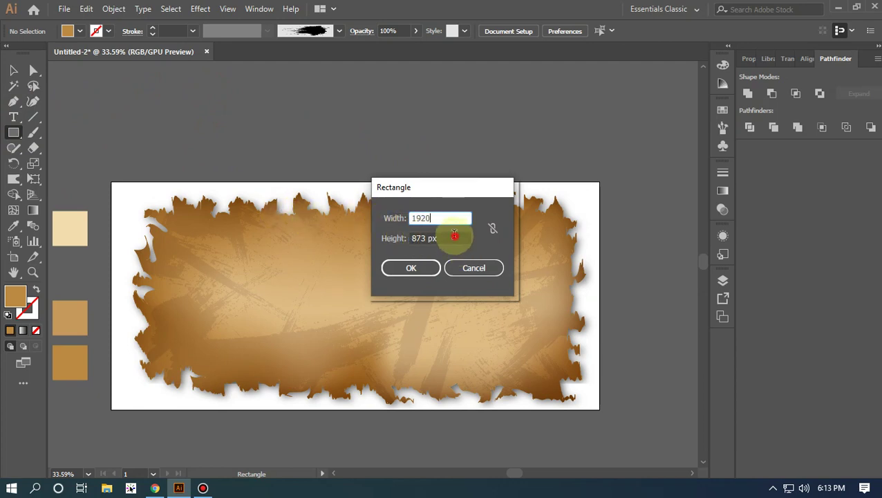
{"action": "left_click", "coordinate": [453, 238]}
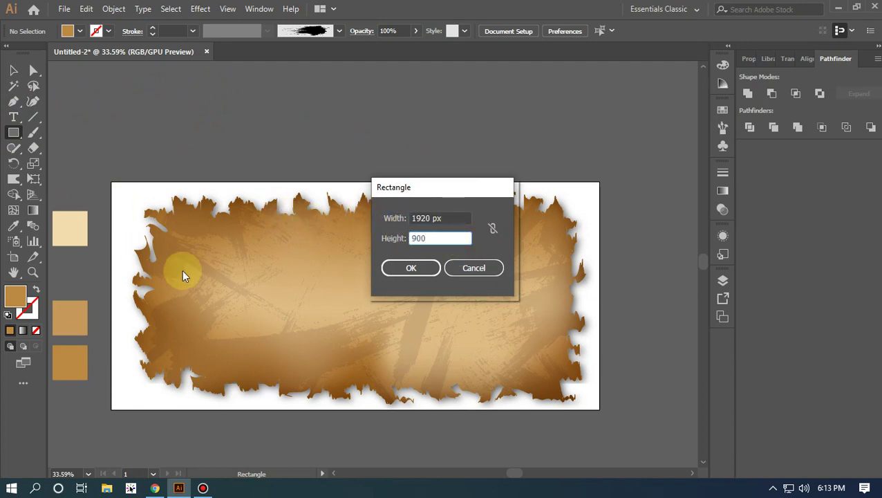
{"action": "left_click", "coordinate": [390, 268]}
Fill the new rectangle with the pale cream colour sampled from the lightest swatch beside the artboard
{"action": "left_click", "coordinate": [15, 72]}
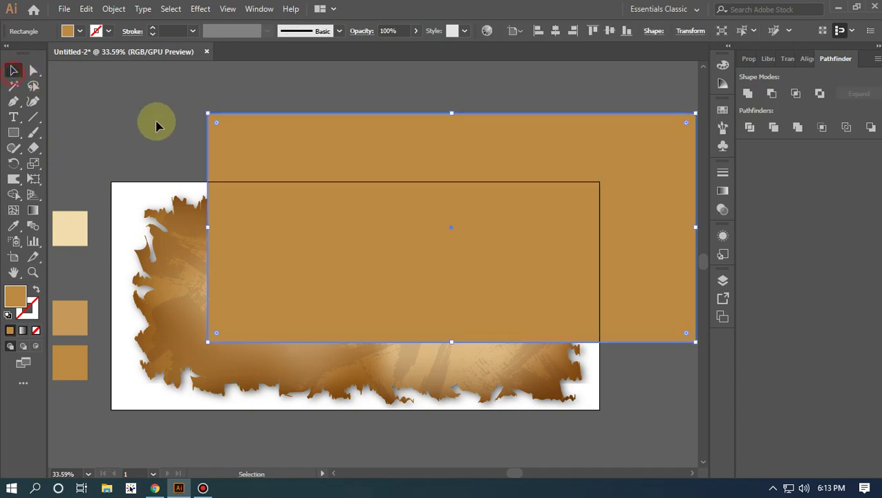
{"action": "left_click_drag", "start_coordinate": [153, 122], "coordinate": [216, 108]}
{"action": "left_click", "coordinate": [13, 225]}
{"action": "left_click", "coordinate": [151, 211]}
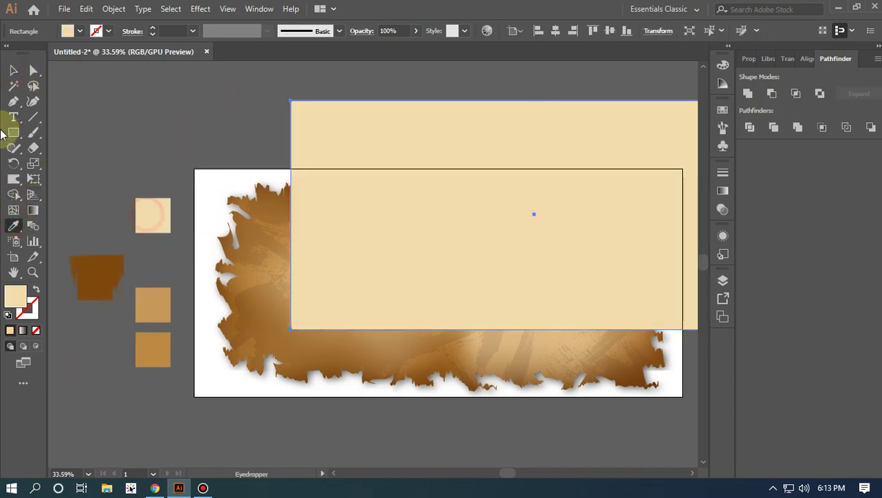
{"action": "left_click", "coordinate": [13, 70]}
Center the cream rectangle on the artboard both ways, send it to the back behind the torn paper, and deselect it
{"action": "left_click", "coordinate": [555, 30]}
{"action": "left_click", "coordinate": [603, 33]}
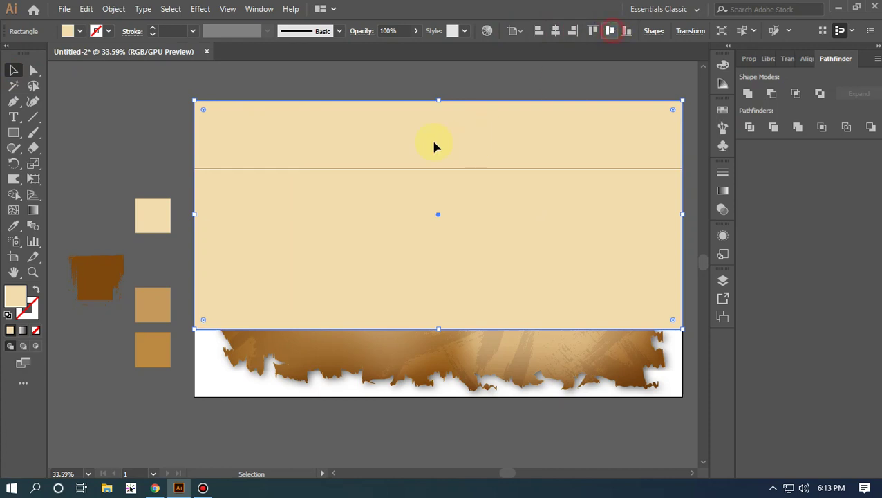
{"action": "left_click_drag", "start_coordinate": [413, 130], "coordinate": [400, 112]}
{"action": "key", "text": "ctrl+shift+bracketleft"}
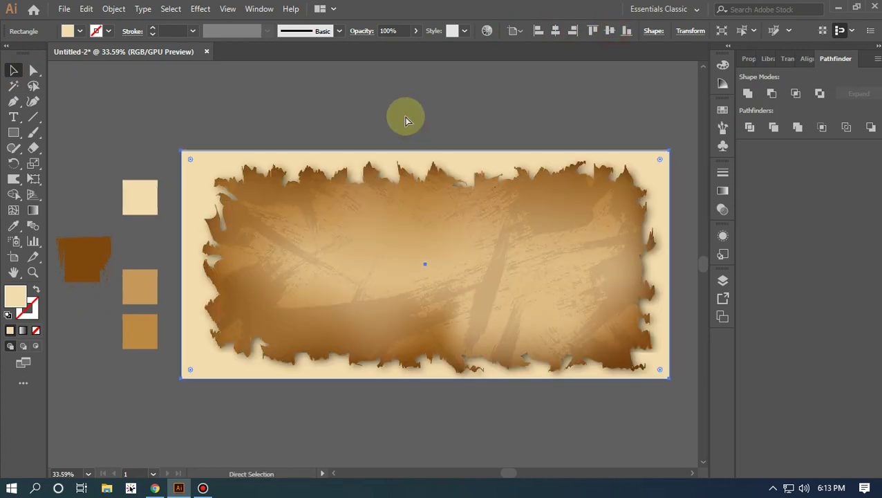
{"action": "left_click", "coordinate": [406, 119]}
Add the point text "Vintage Background" in the empty space above the artboard
{"action": "left_click_drag", "start_coordinate": [520, 101], "coordinate": [460, 78]}
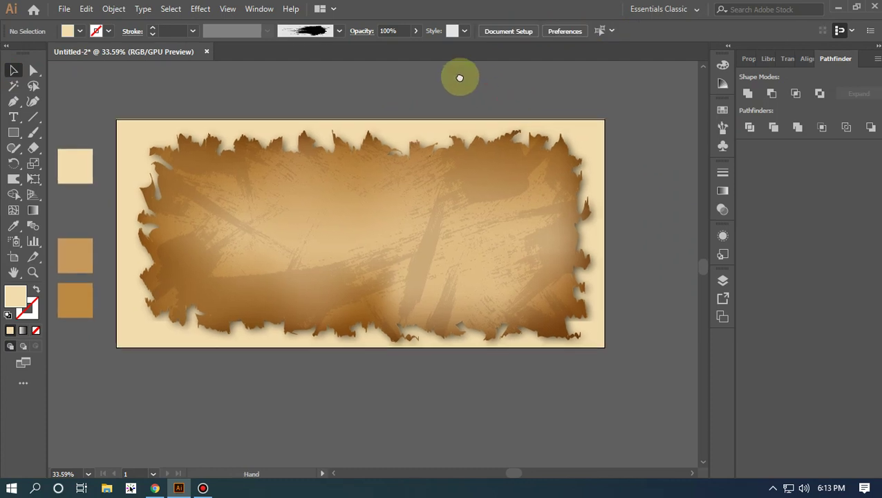
{"action": "left_click_drag", "start_coordinate": [150, 109], "coordinate": [241, 175]}
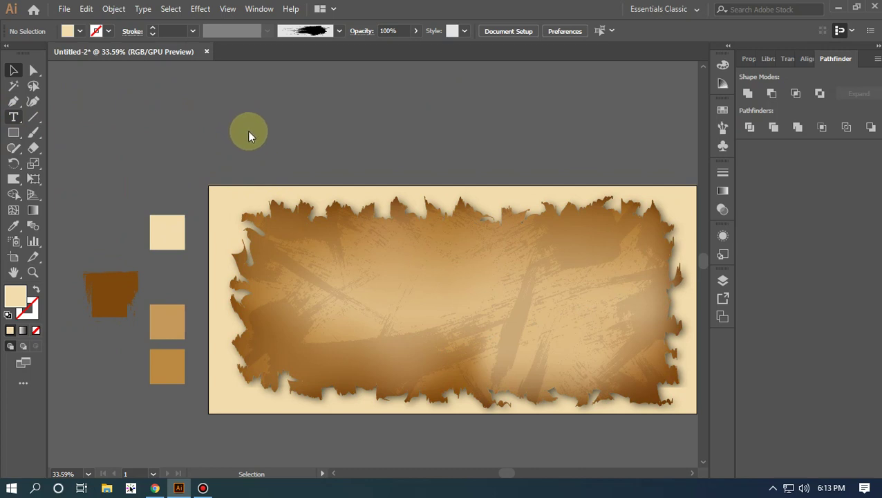
{"action": "left_click", "coordinate": [13, 117]}
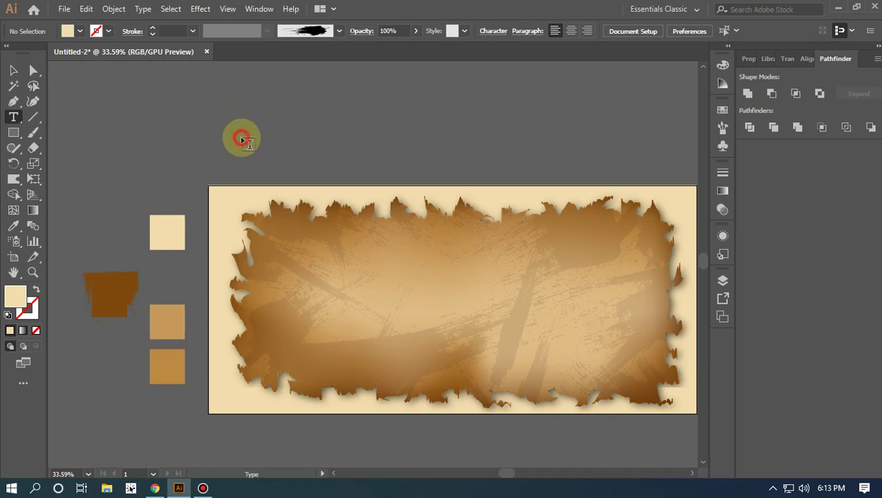
{"action": "left_click", "coordinate": [241, 136]}
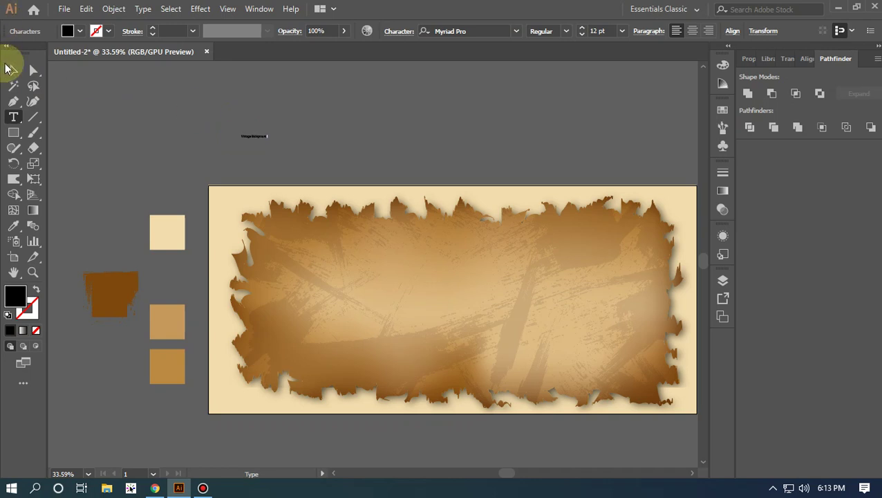
{"action": "left_click", "coordinate": [13, 70]}
Set the "Vintage Background" text to Roboto Medium at 60 pt
{"action": "left_click", "coordinate": [517, 31]}
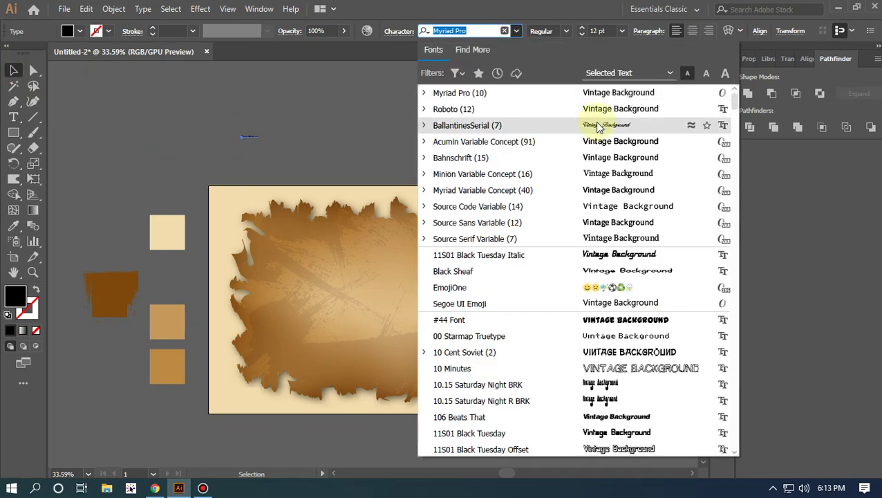
{"action": "left_click", "coordinate": [597, 108]}
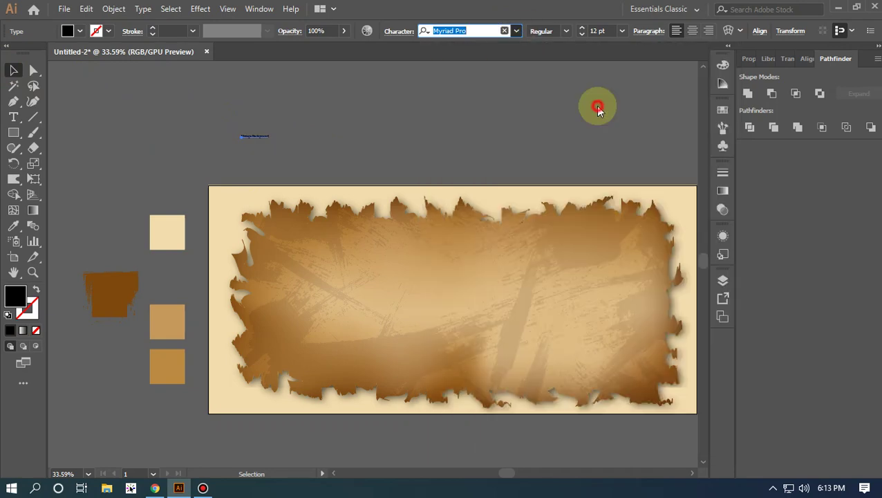
{"action": "left_click", "coordinate": [565, 31]}
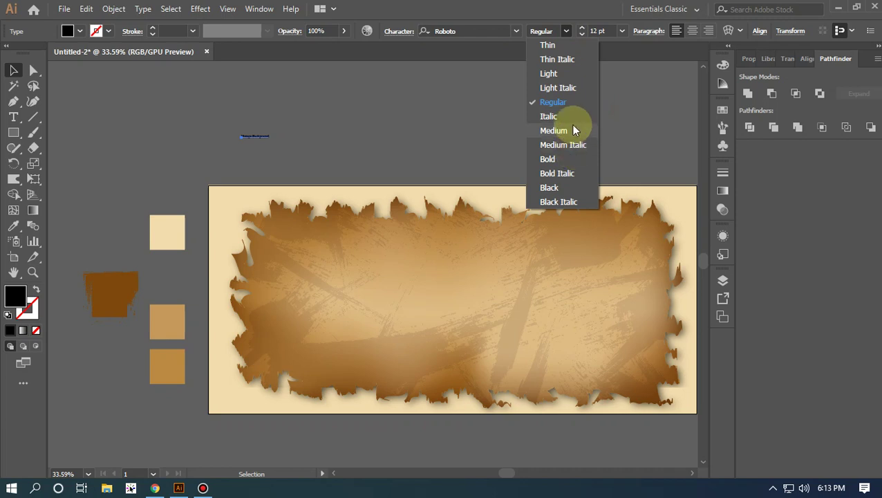
{"action": "left_click", "coordinate": [574, 130]}
{"action": "left_click", "coordinate": [619, 38]}
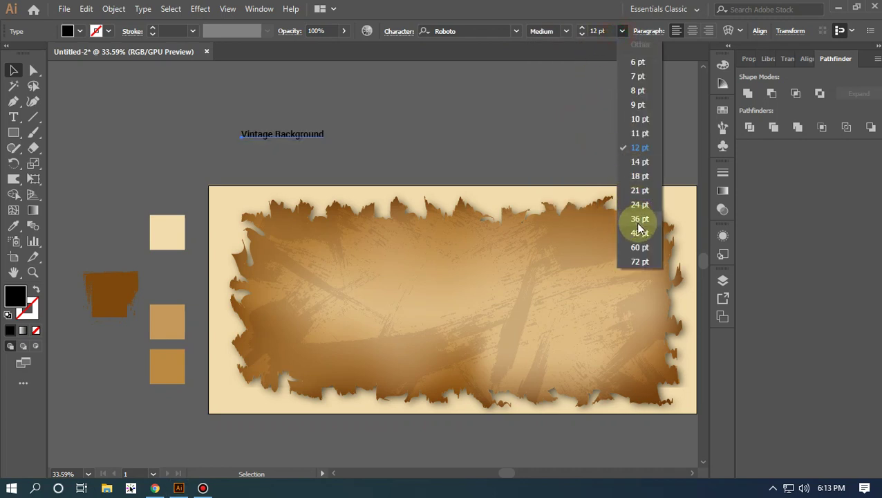
{"action": "left_click", "coordinate": [639, 251]}
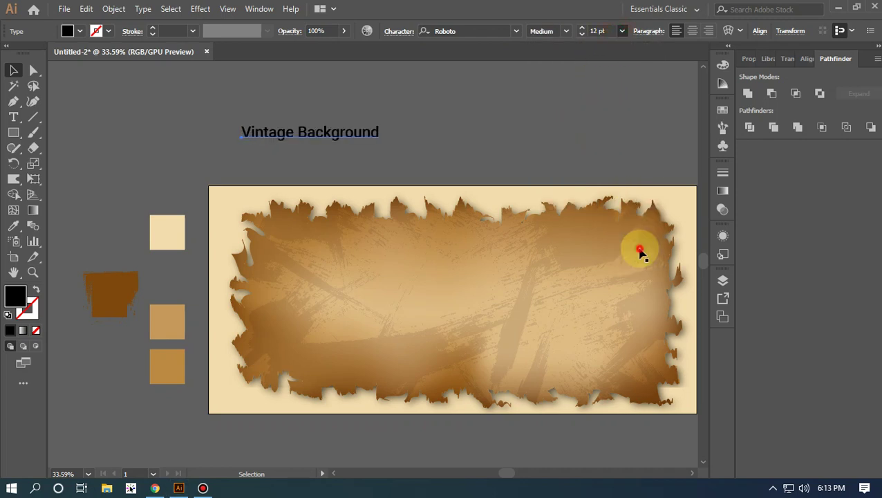
Apply All Caps to the title text and set its tracking to 100
{"action": "left_click", "coordinate": [407, 33]}
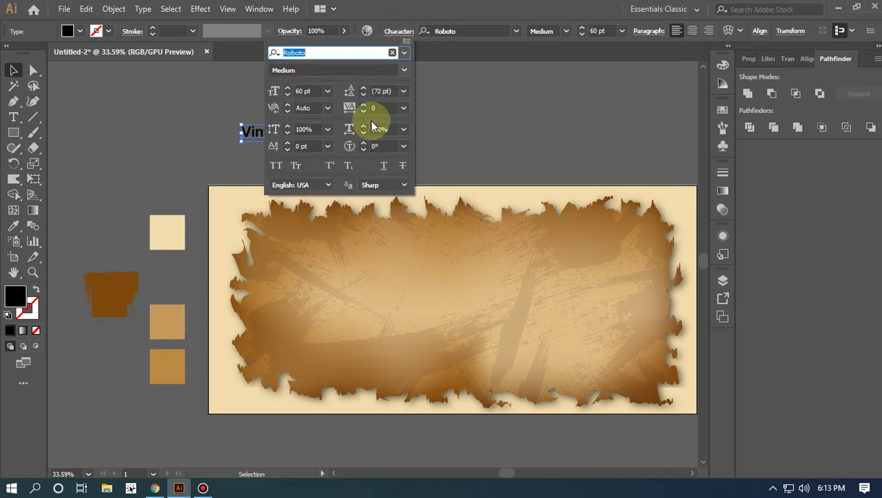
{"action": "left_click", "coordinate": [276, 166]}
{"action": "left_click", "coordinate": [404, 109]}
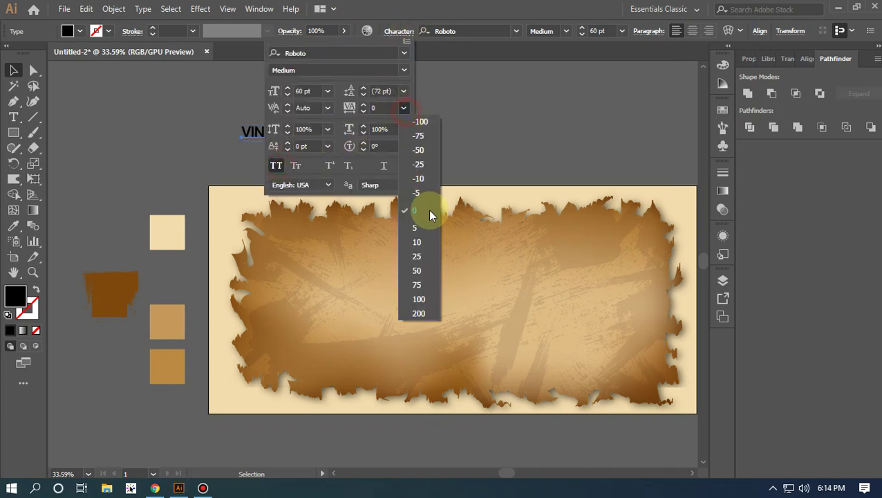
{"action": "left_click", "coordinate": [430, 298]}
{"action": "left_click", "coordinate": [517, 110]}
Convert the title text to outlines and fill it with the golden-brown colour of the lowest swatch
{"action": "right_click", "coordinate": [371, 142]}
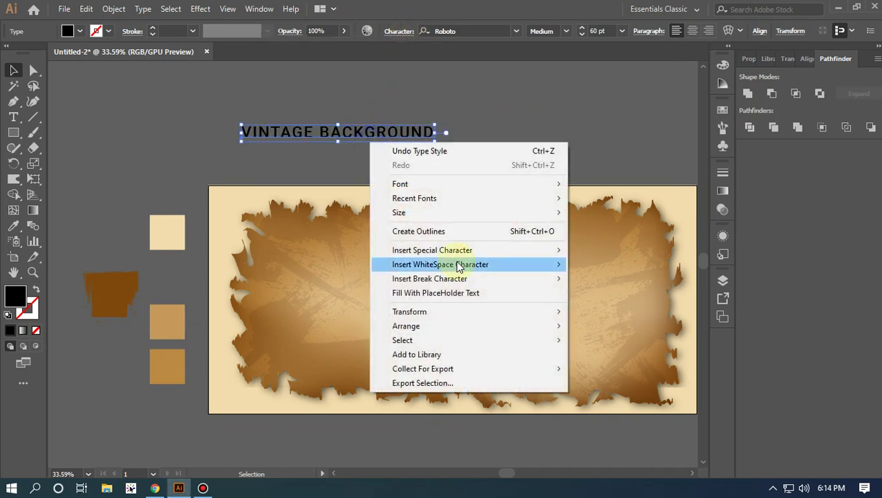
{"action": "left_click", "coordinate": [448, 232]}
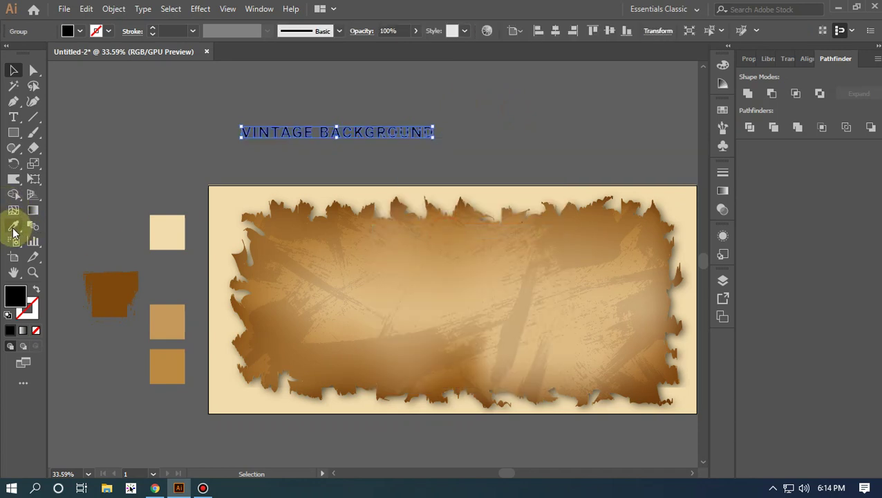
{"action": "left_click", "coordinate": [13, 226]}
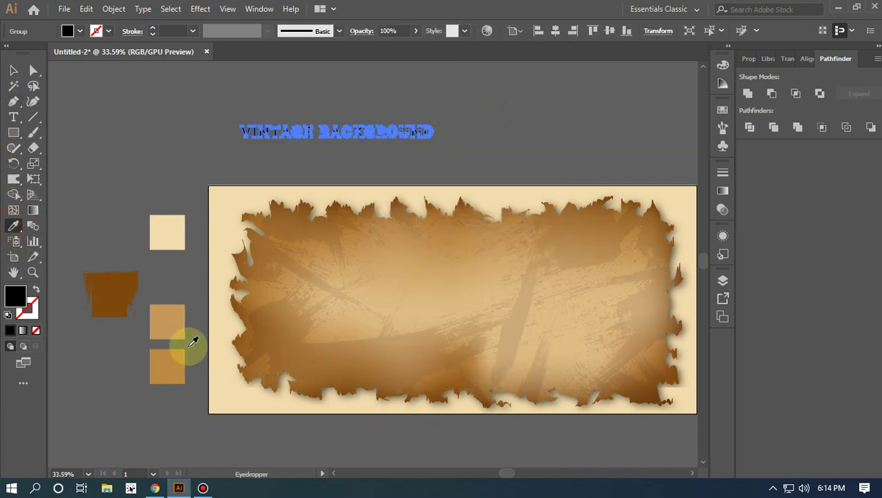
{"action": "left_click", "coordinate": [177, 345]}
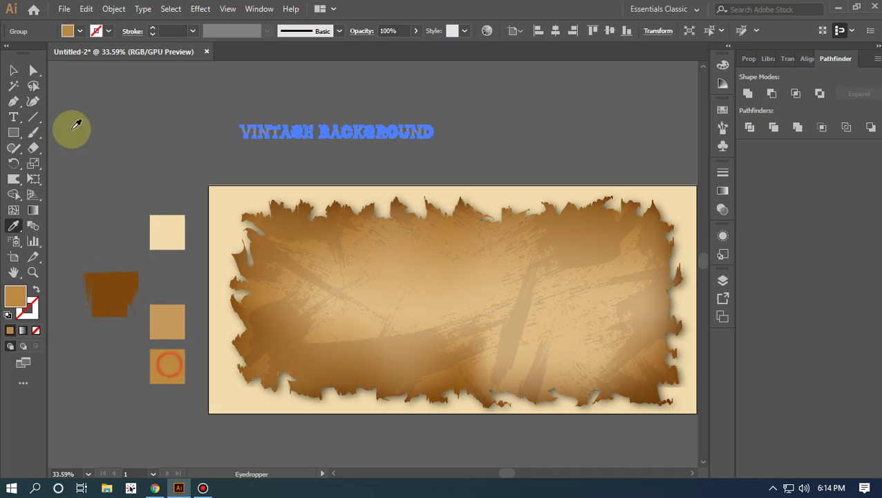
{"action": "left_click", "coordinate": [14, 69]}
Center the outlined title horizontally and vertically on the artboard and deselect it
{"action": "left_click", "coordinate": [556, 31]}
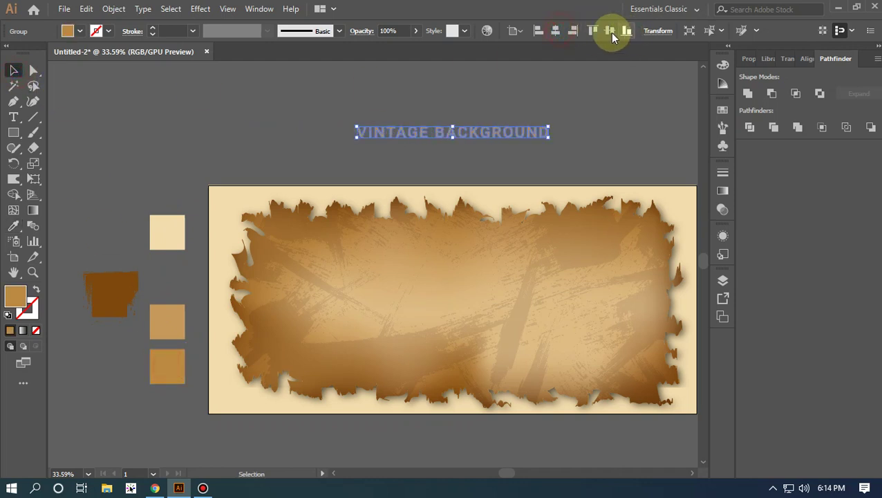
{"action": "left_click", "coordinate": [610, 30]}
{"action": "left_click", "coordinate": [445, 96]}
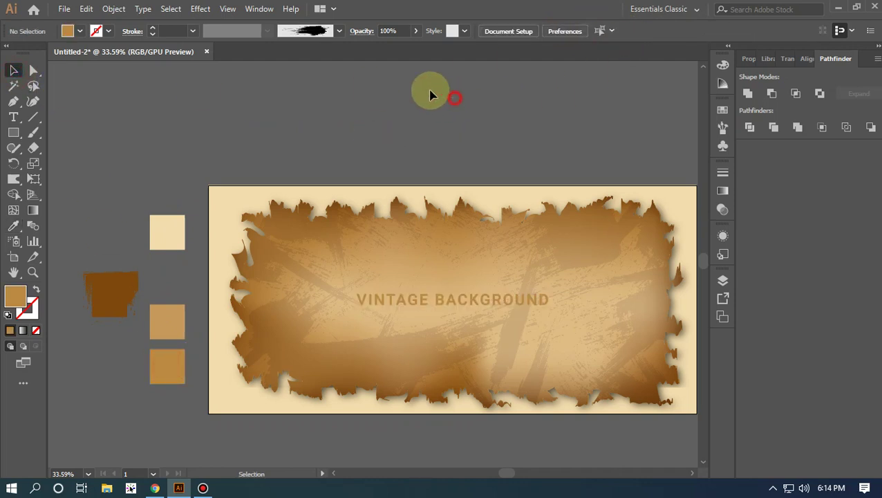
Delete the leftover colour swatches and the dark brown brush patch beside the artboard
{"action": "scroll", "coordinate": [415, 76], "scroll_direction": "up", "scroll_amount": 3}
{"action": "left_click_drag", "start_coordinate": [354, 123], "coordinate": [310, 67]}
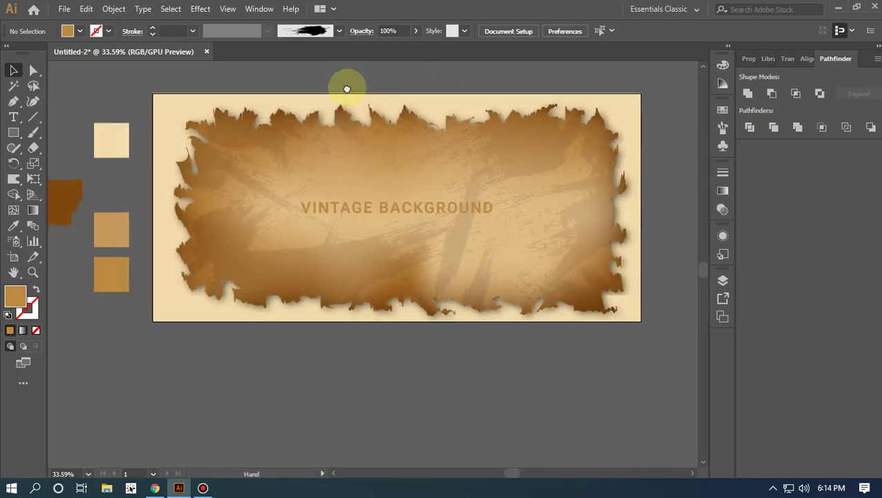
{"action": "left_click_drag", "start_coordinate": [83, 110], "coordinate": [173, 310]}
{"action": "key", "text": "Delete"}
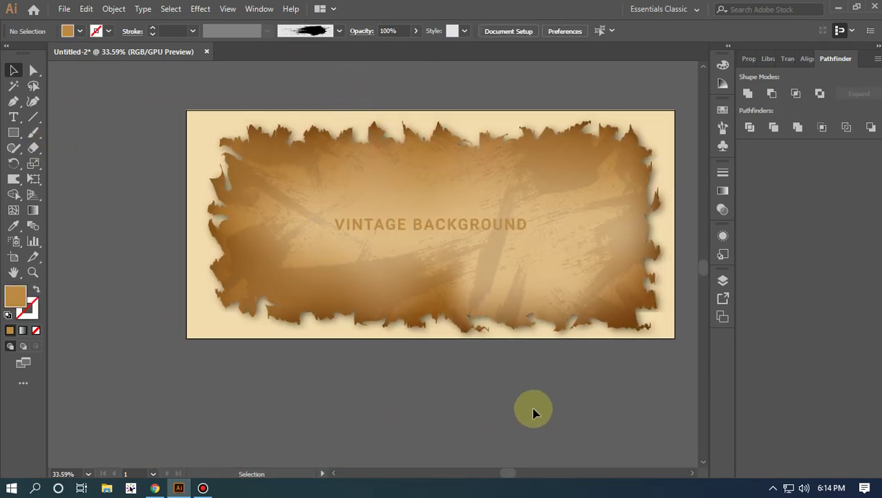
{"action": "left_click_drag", "start_coordinate": [550, 401], "coordinate": [484, 412]}
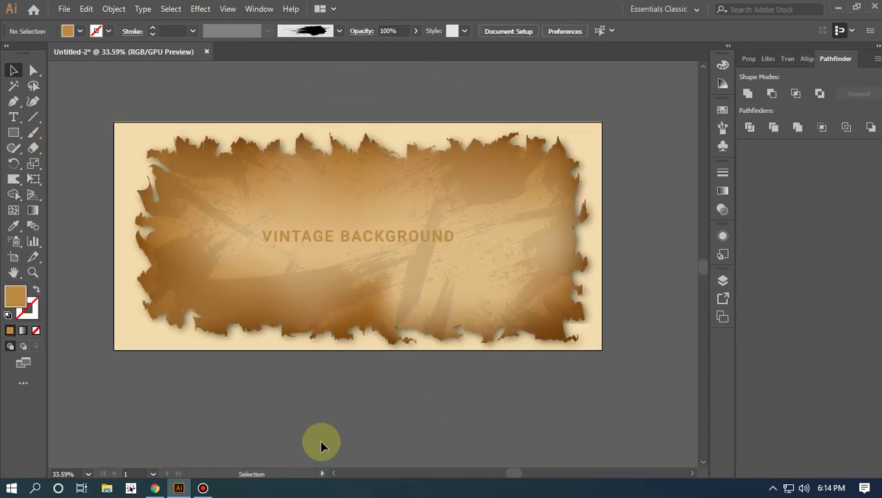